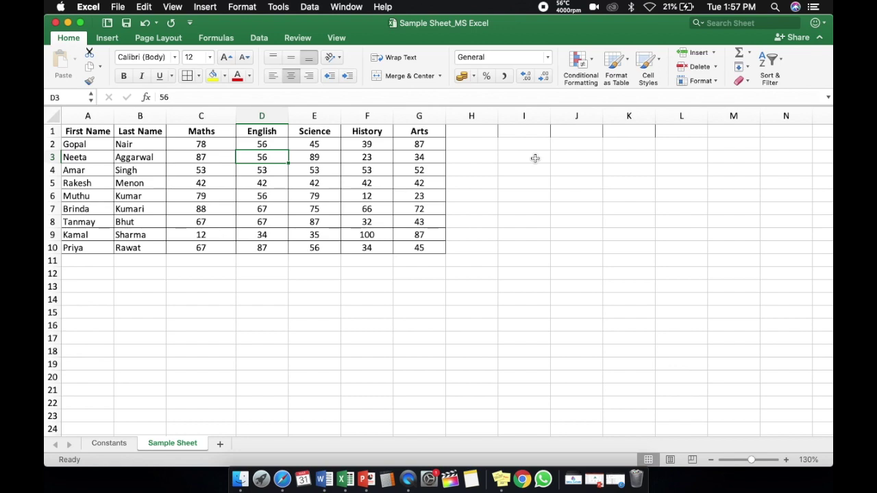
Examine the first name and last name columns and the subject headings in row 1
{"action": "key", "text": "Left"}
{"action": "key", "text": "Left"}
{"action": "key", "text": "Left"}
{"action": "key", "text": "Up"}
{"action": "key", "text": "Up"}
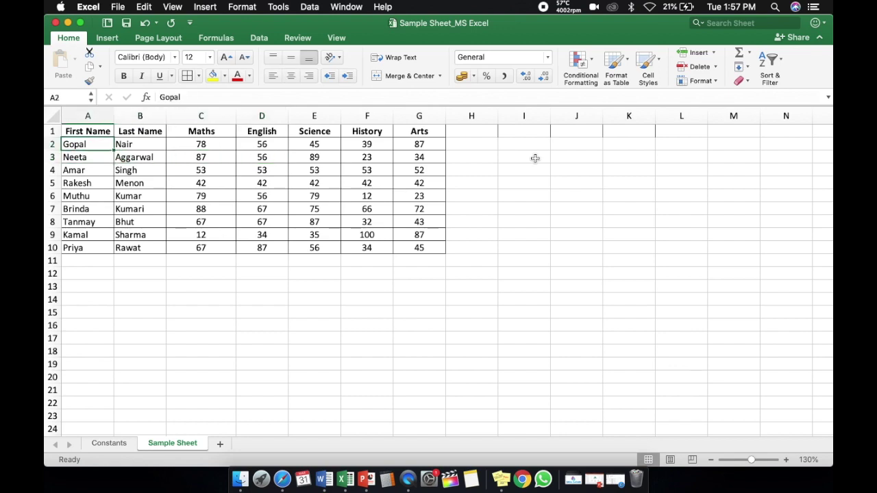
{"action": "key", "text": "Right"}
{"action": "key", "text": "Right"}
{"action": "key", "text": "Right"}
{"action": "key", "text": "Right"}
{"action": "key", "text": "Right"}
{"action": "key", "text": "Left"}
{"action": "key", "text": "Left"}
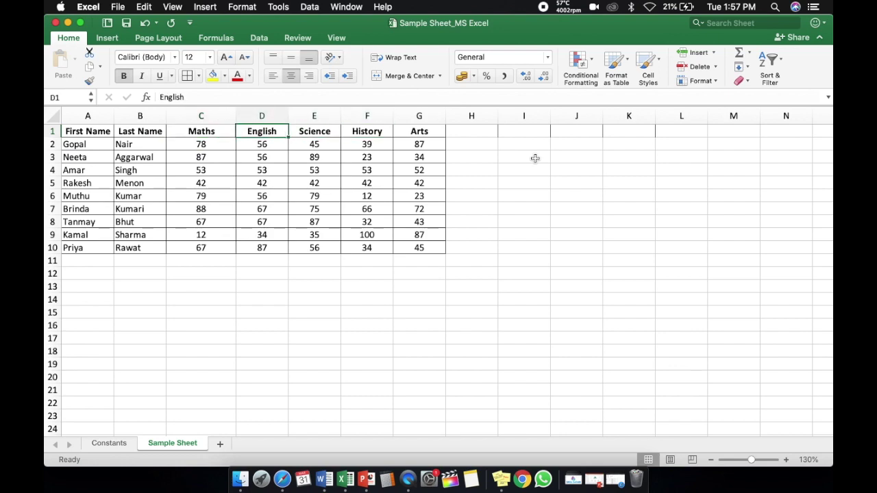
{"action": "key", "text": "Left"}
{"action": "key", "text": "Left"}
{"action": "key", "text": "Left"}
{"action": "key", "text": "Right"}
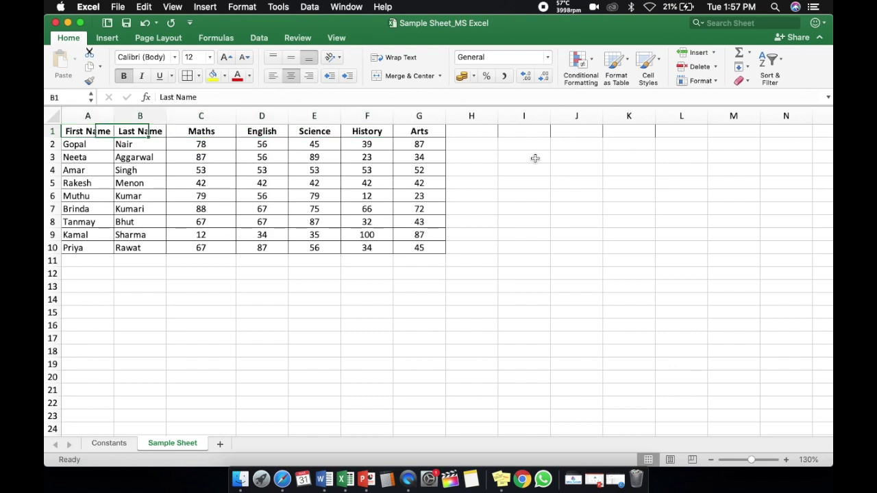
{"action": "key", "text": "Down"}
{"action": "key", "text": "Down"}
{"action": "key", "text": "Left"}
{"action": "key", "text": "Up"}
{"action": "key", "text": "Up"}
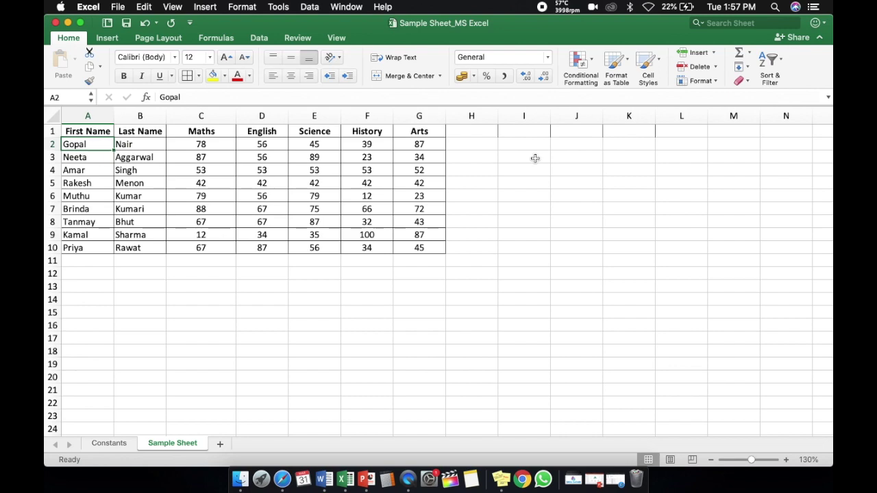
Examine the students' marks in the subject columns from Maths through Arts
{"action": "key", "text": "Right"}
{"action": "key", "text": "Right"}
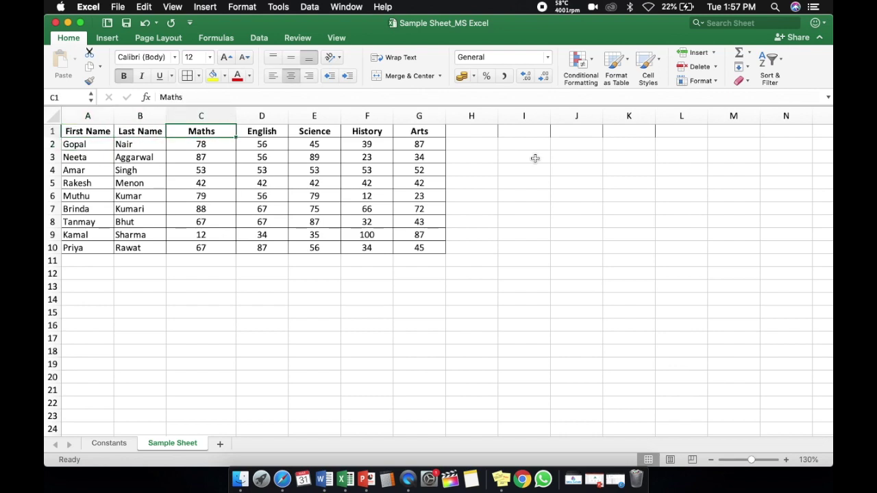
{"action": "key", "text": "Down"}
{"action": "key", "text": "Down"}
{"action": "key", "text": "Down"}
{"action": "key", "text": "Down"}
{"action": "key", "text": "Down"}
{"action": "key", "text": "Down"}
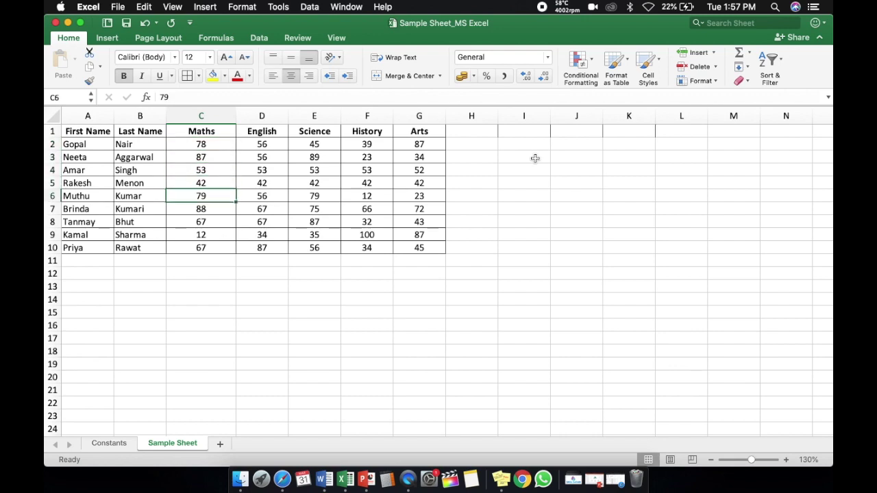
{"action": "key", "text": "Right"}
{"action": "key", "text": "Right"}
{"action": "key", "text": "Right"}
{"action": "key", "text": "Right"}
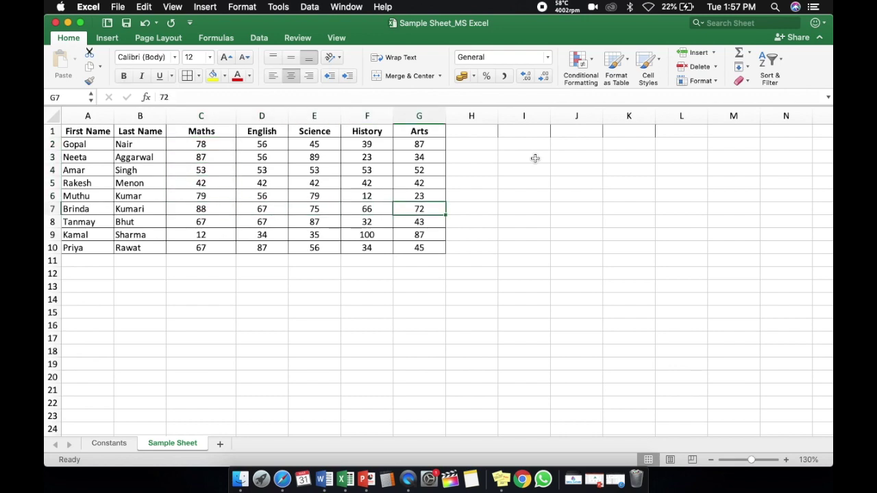
{"action": "key", "text": "Up"}
{"action": "key", "text": "Up"}
{"action": "key", "text": "Up"}
{"action": "key", "text": "Up"}
{"action": "key", "text": "Up"}
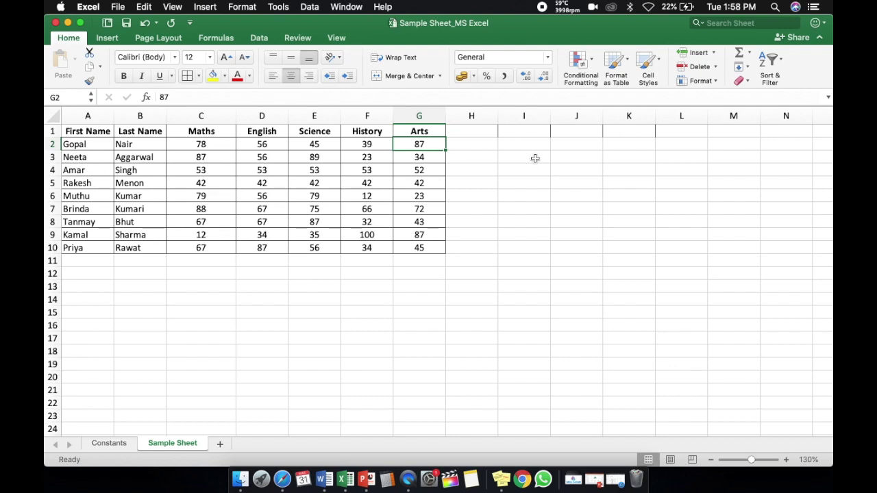
Switch to Word to read the list of tasks to be done, and return to the Excel sheet
{"action": "key", "text": "super+Tab"}
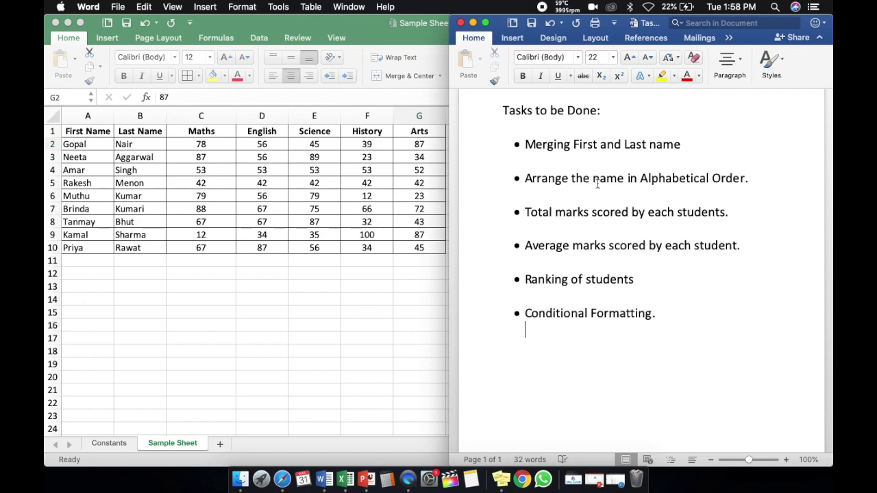
{"action": "key", "text": "super+Tab"}
Insert a blank column between the Last Name and Maths columns
{"action": "key", "text": "Left"}
{"action": "key", "text": "Left"}
{"action": "key", "text": "Left"}
{"action": "key", "text": "Left"}
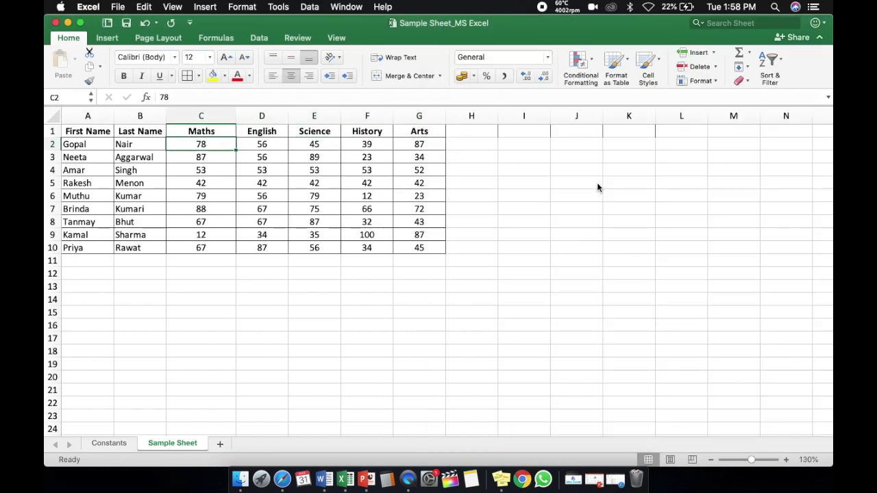
{"action": "key", "text": "Up"}
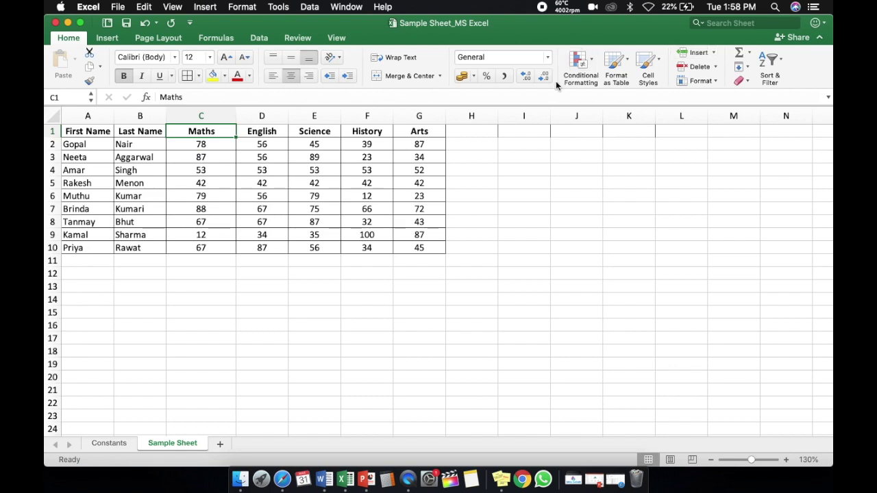
{"action": "left_click", "coordinate": [223, 115]}
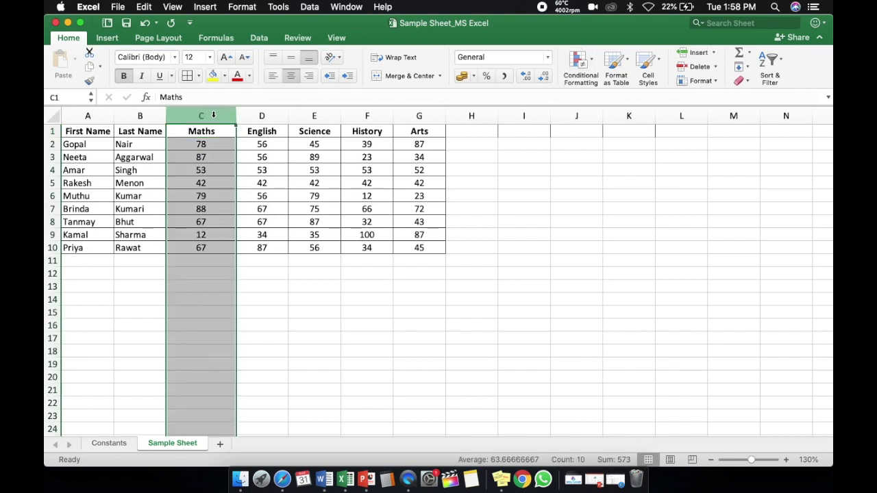
{"action": "left_click", "coordinate": [699, 59]}
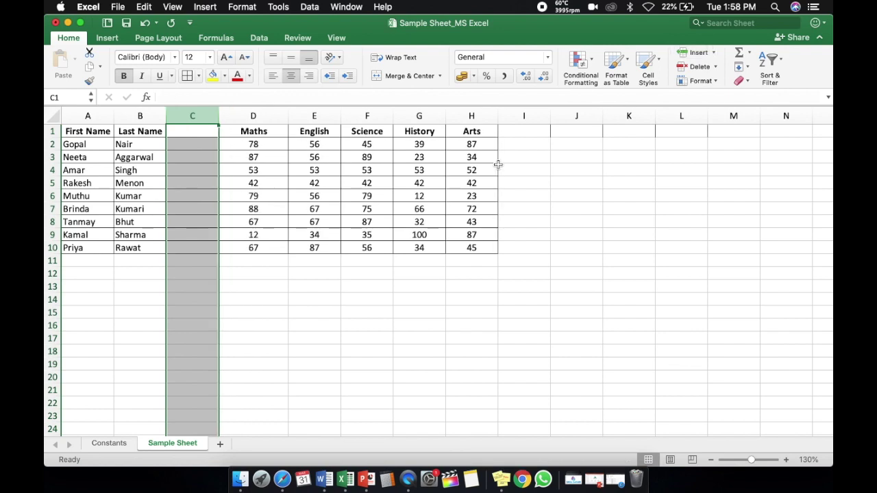
{"action": "left_click", "coordinate": [430, 288]}
Enter the heading Full Name in cell C1 of the blank column
{"action": "left_click", "coordinate": [192, 132]}
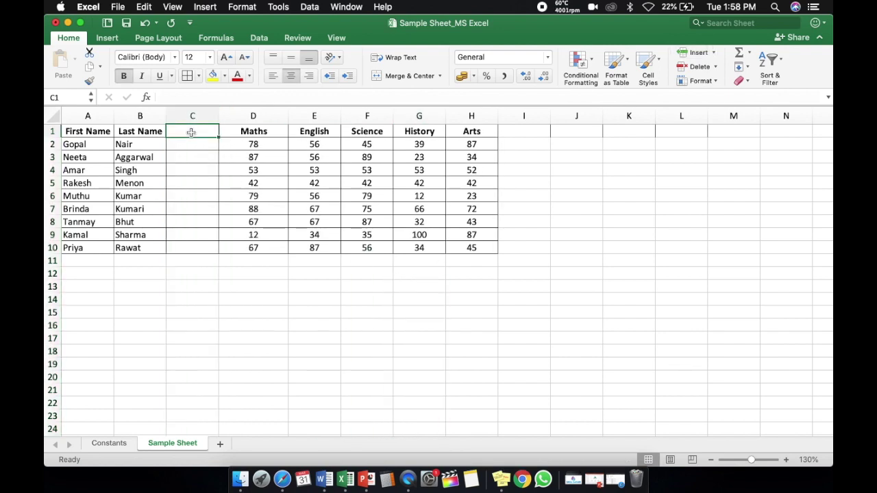
{"action": "type", "text": "Full Name"}
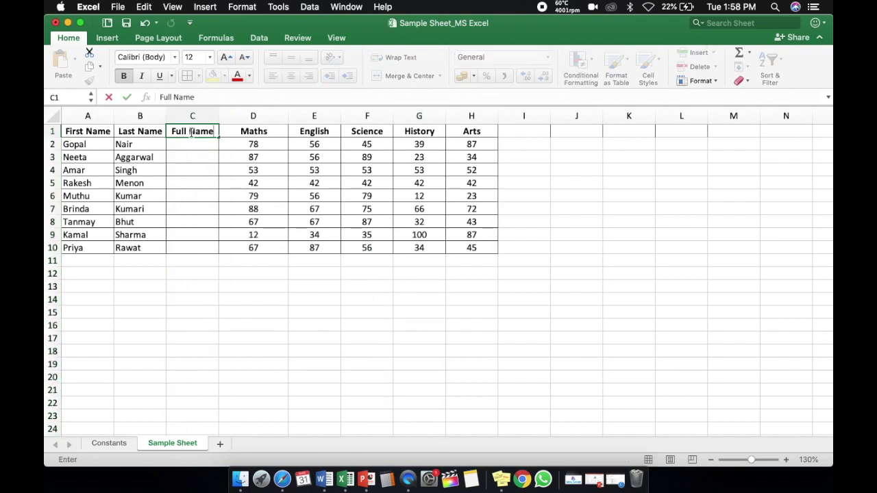
{"action": "key", "text": "Return"}
{"action": "key", "text": "Down"}
{"action": "key", "text": "Down"}
{"action": "key", "text": "Down"}
{"action": "key", "text": "Down"}
{"action": "key", "text": "Down"}
{"action": "key", "text": "Down"}
{"action": "key", "text": "Down"}
{"action": "key", "text": "Down"}
{"action": "key", "text": "Down"}
{"action": "key", "text": "Down"}
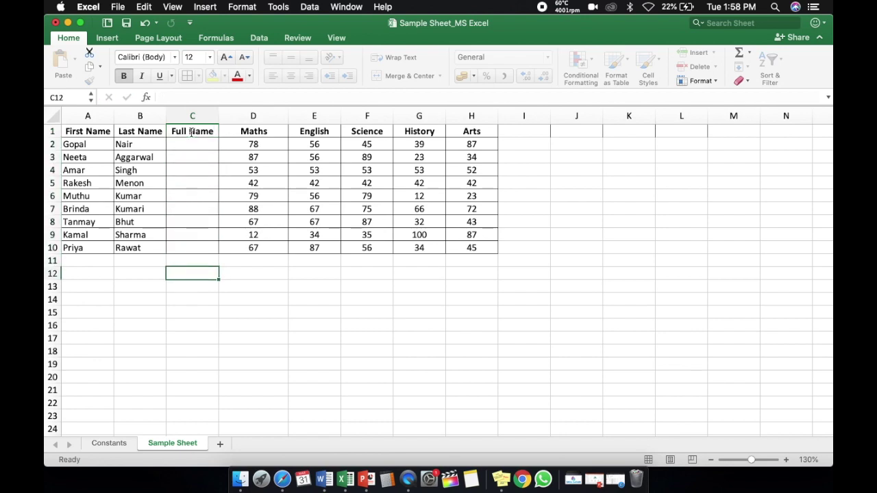
{"action": "key", "text": "Up"}
{"action": "key", "text": "Up"}
{"action": "key", "text": "Up"}
{"action": "key", "text": "Up"}
{"action": "key", "text": "Up"}
{"action": "key", "text": "Up"}
{"action": "key", "text": "Up"}
{"action": "key", "text": "Up"}
{"action": "key", "text": "Up"}
{"action": "key", "text": "Up"}
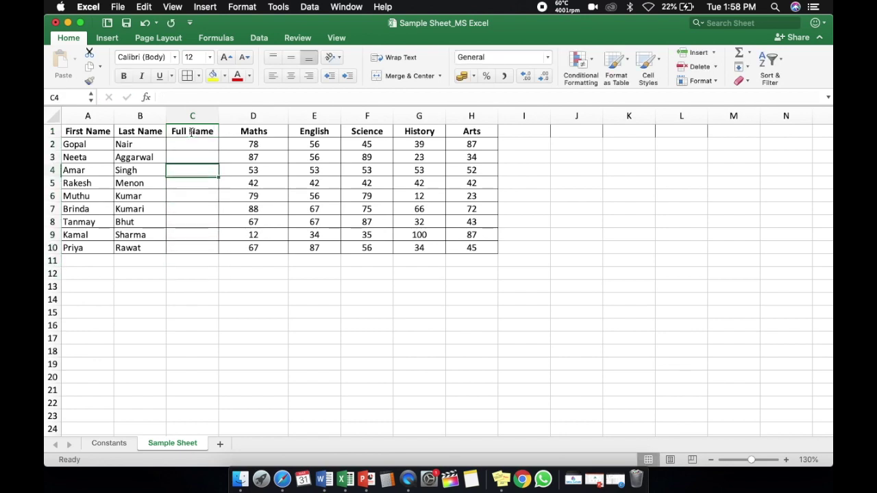
Try Merge & Center on cells A2:B2, accepting the loss of the last name, and undo the merge
{"action": "key", "text": "Left"}
{"action": "key", "text": "Left"}
{"action": "key", "text": "shift+Right"}
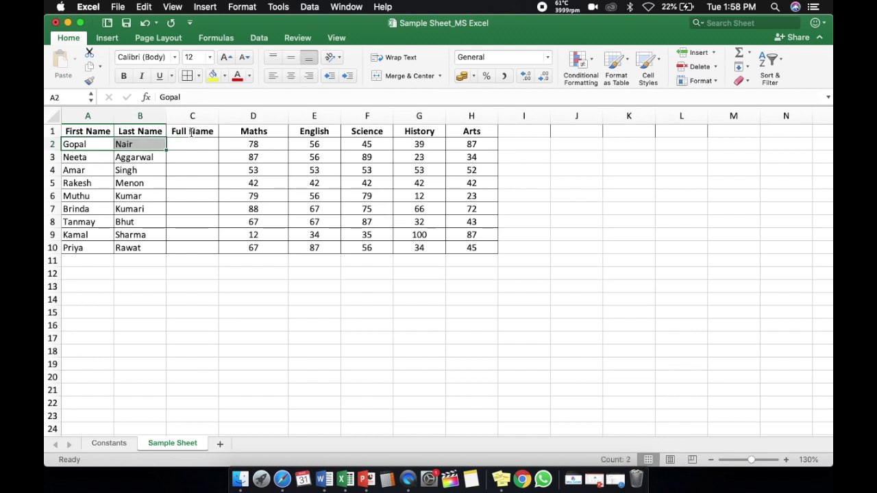
{"action": "left_click", "coordinate": [408, 76]}
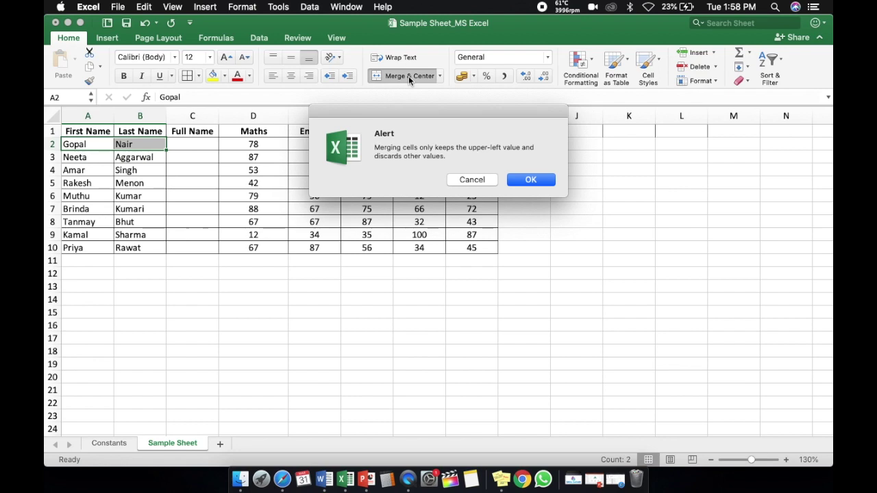
{"action": "key", "text": "Return"}
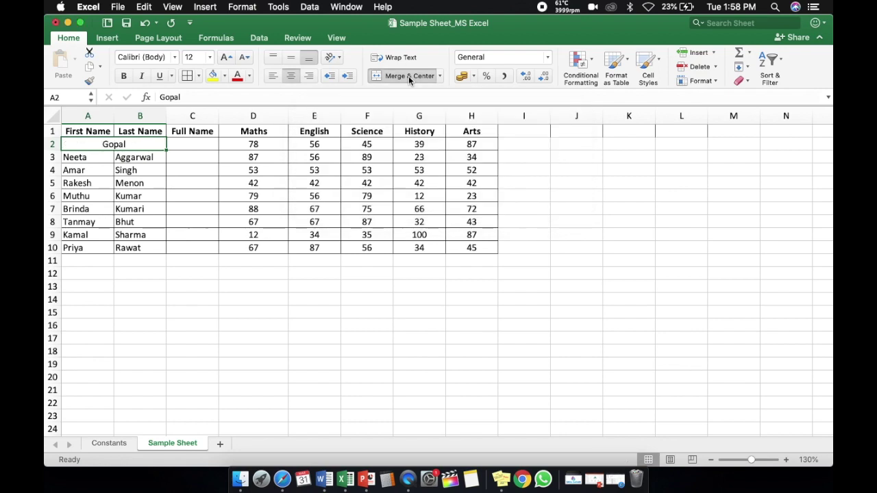
{"action": "key", "text": "Down"}
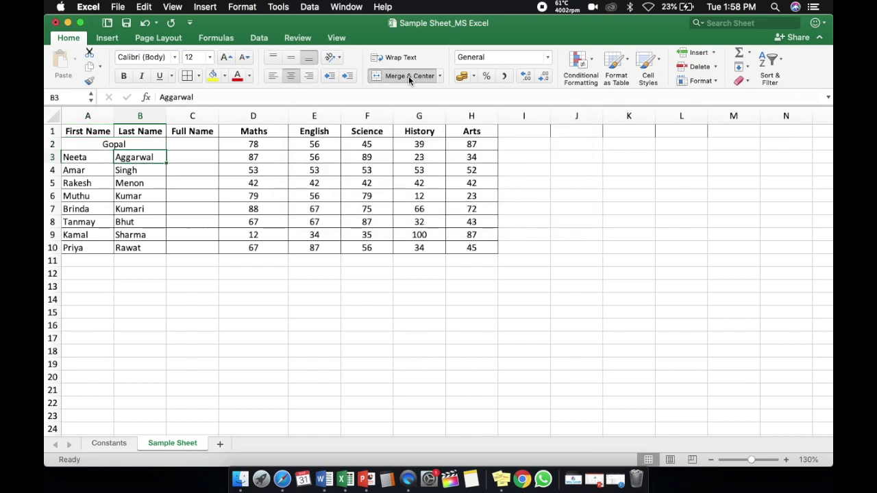
{"action": "key", "text": "Up"}
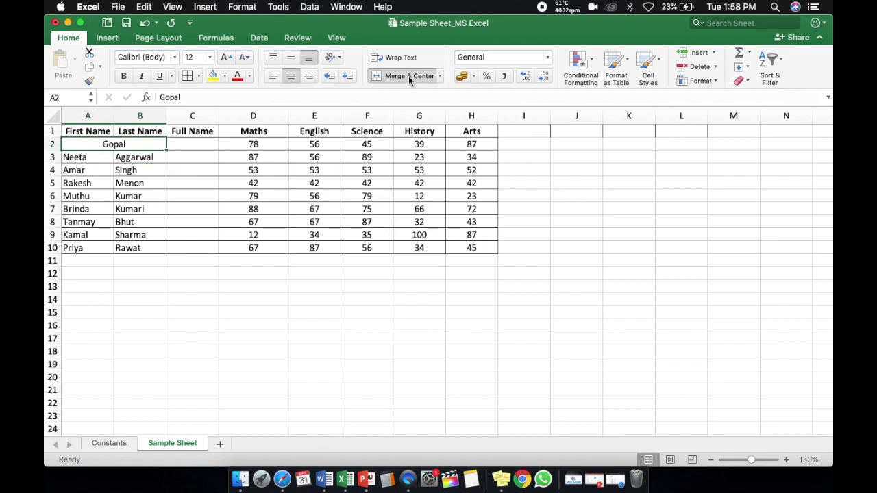
{"action": "key", "text": "super+z"}
Combine the first student's first and last name in cell C2 with the formula =CONCATENATE(A2,B2)
{"action": "key", "text": "Right"}
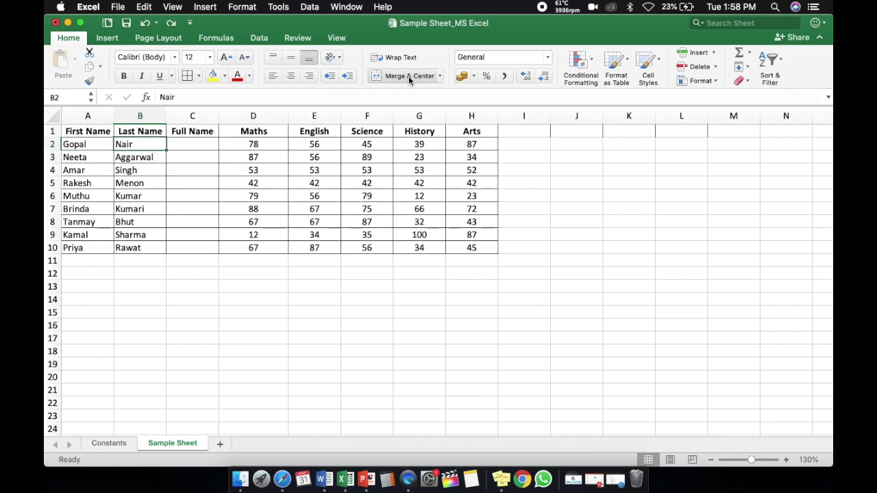
{"action": "key", "text": "Right"}
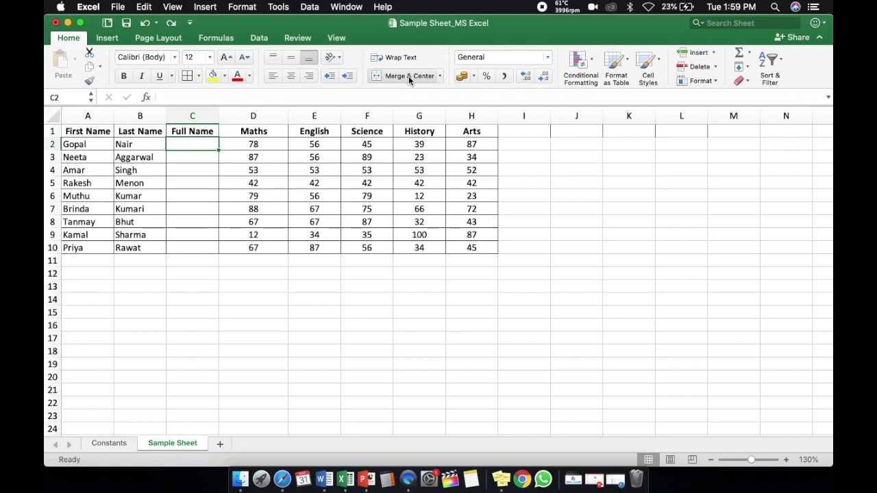
{"action": "type", "text": "="}
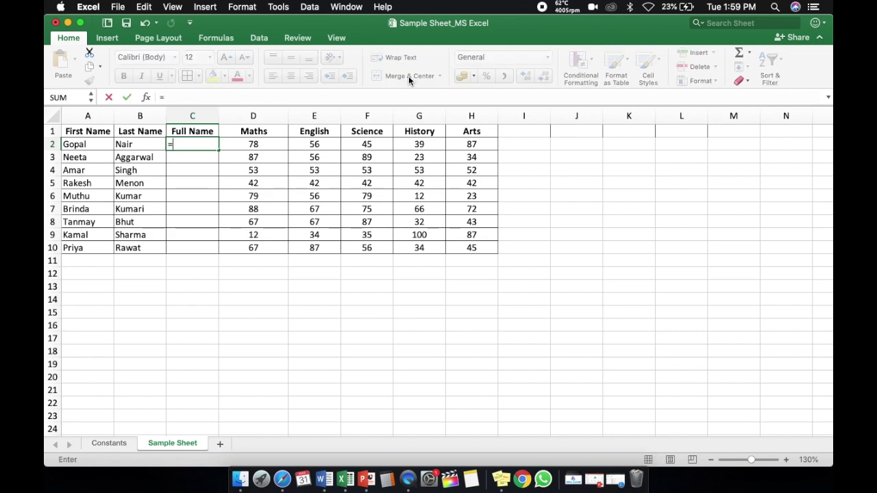
{"action": "type", "text": "co"}
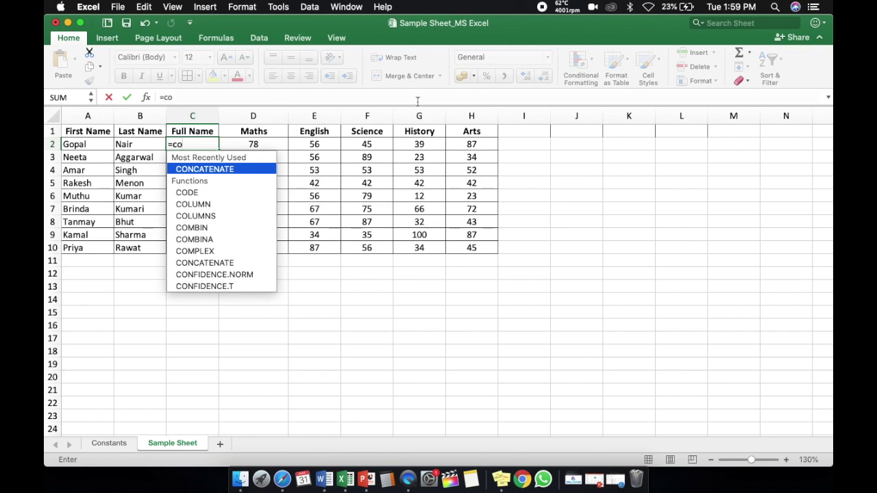
{"action": "double_click", "coordinate": [216, 169]}
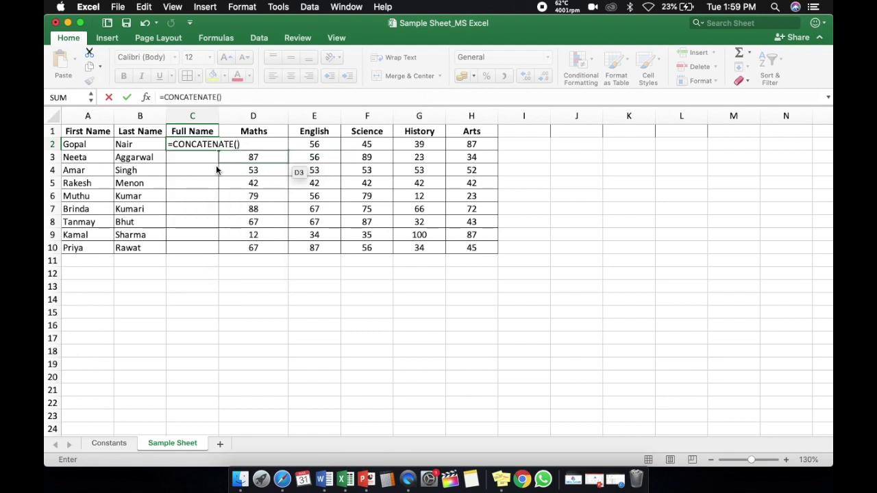
{"action": "left_click", "coordinate": [71, 145]}
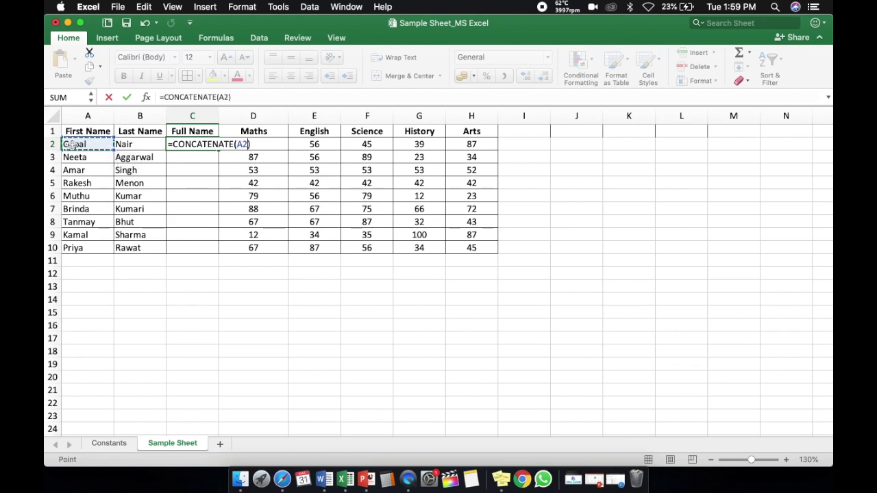
{"action": "type", "text": ","}
{"action": "left_click", "coordinate": [133, 144]}
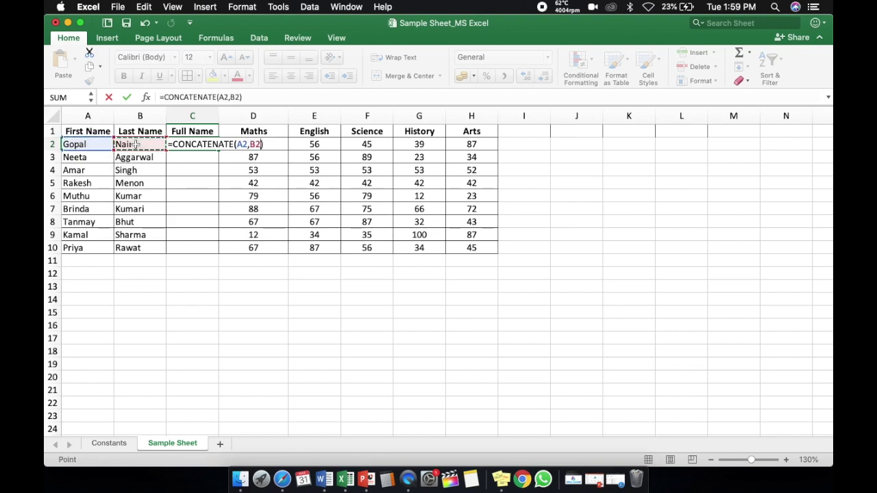
{"action": "key", "text": "Return"}
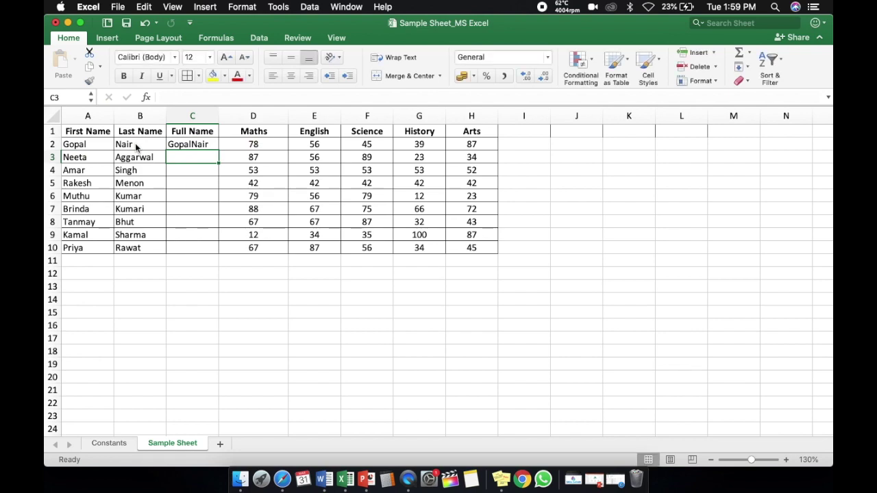
Fill the C2 formula down the Full Name column to row 10 and widen column C to fit the names
{"action": "key", "text": "Up"}
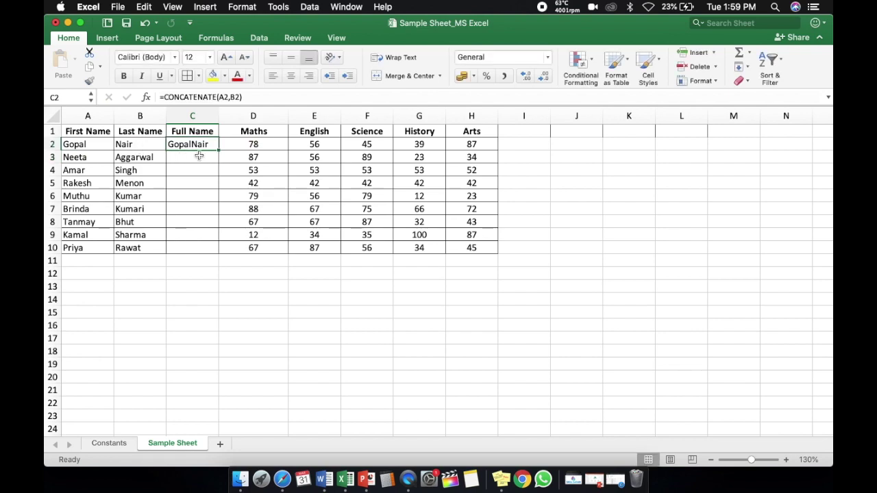
{"action": "key", "text": "Down"}
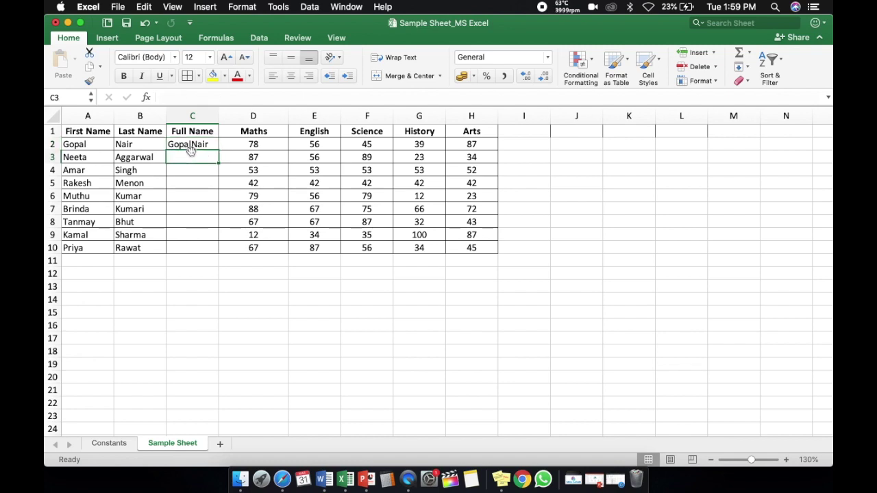
{"action": "left_click", "coordinate": [190, 146]}
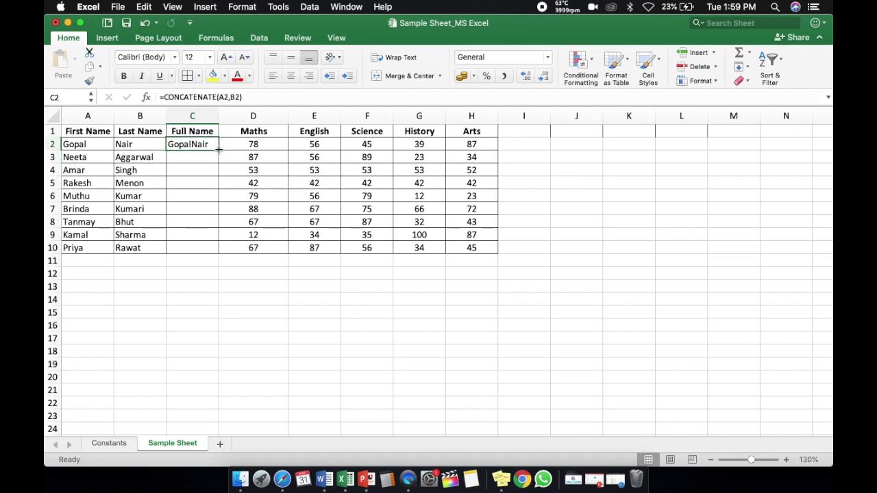
{"action": "double_click", "coordinate": [219, 150]}
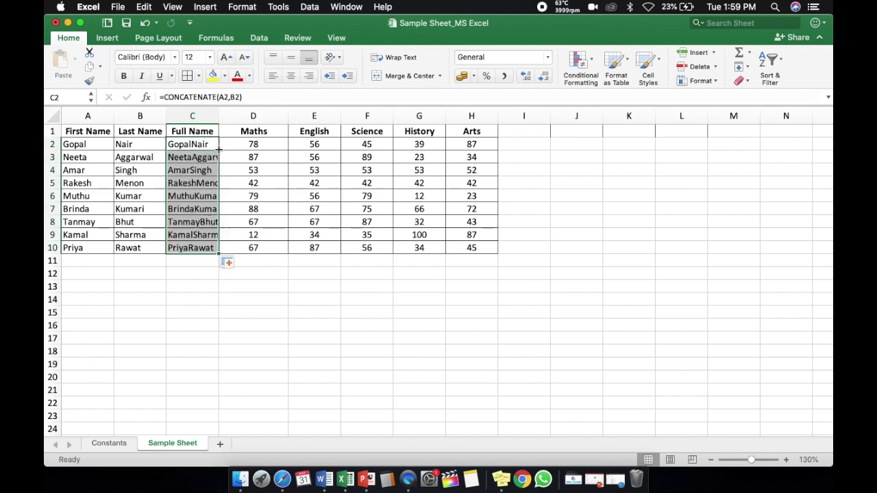
{"action": "left_click", "coordinate": [207, 309]}
{"action": "left_click_drag", "start_coordinate": [219, 116], "coordinate": [234, 116]}
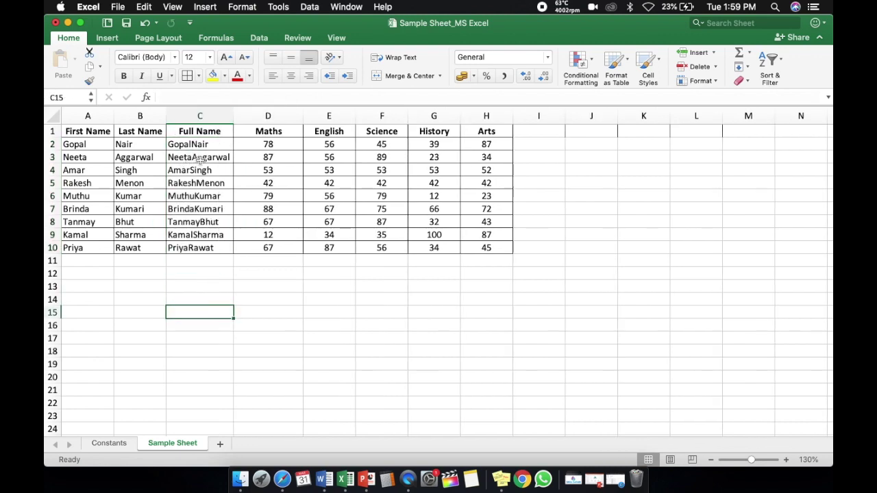
Try adding the blank cell C12 as a separator in cell C4's formula, making it =CONCATENATE(A4,C12,B4)
{"action": "key", "text": "Up"}
{"action": "key", "text": "Up"}
{"action": "key", "text": "Up"}
{"action": "key", "text": "Up"}
{"action": "key", "text": "Up"}
{"action": "key", "text": "Up"}
{"action": "key", "text": "Up"}
{"action": "key", "text": "Up"}
{"action": "key", "text": "Up"}
{"action": "key", "text": "Up"}
{"action": "key", "text": "Up"}
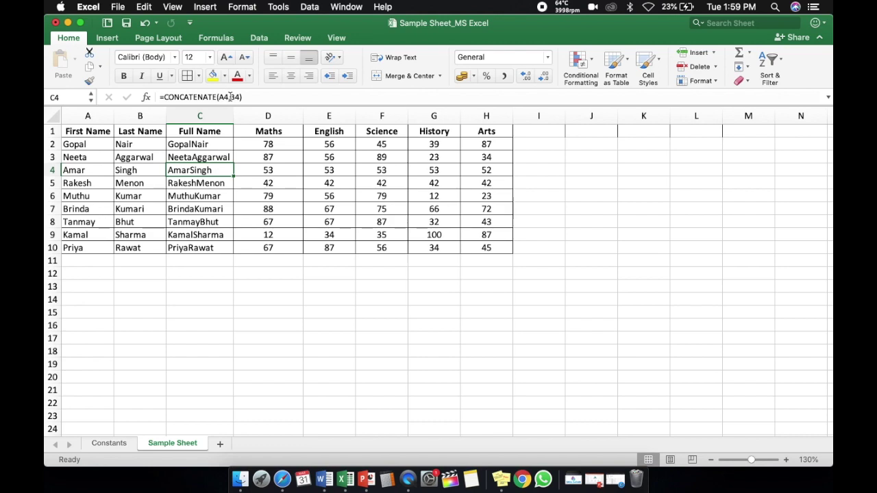
{"action": "key", "text": "F2"}
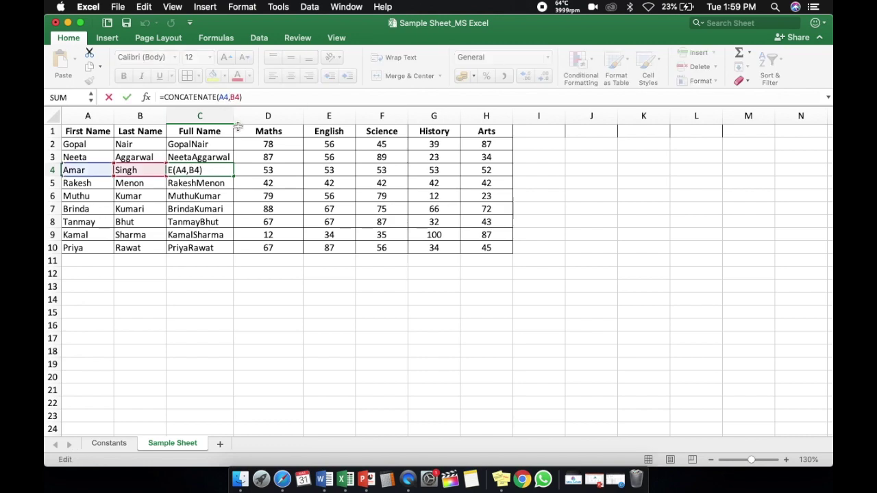
{"action": "left_click", "coordinate": [198, 276]}
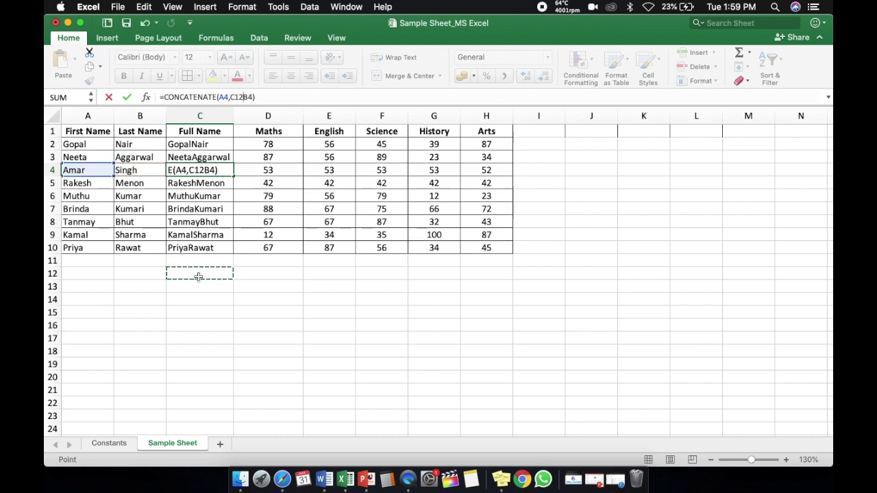
{"action": "type", "text": ","}
{"action": "key", "text": "Return"}
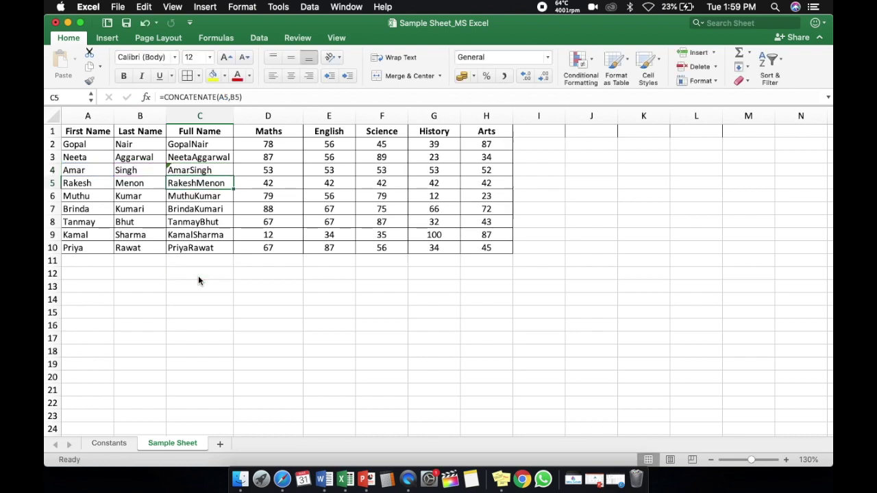
{"action": "key", "text": "Up"}
{"action": "key", "text": "Up"}
{"action": "key", "text": "Down"}
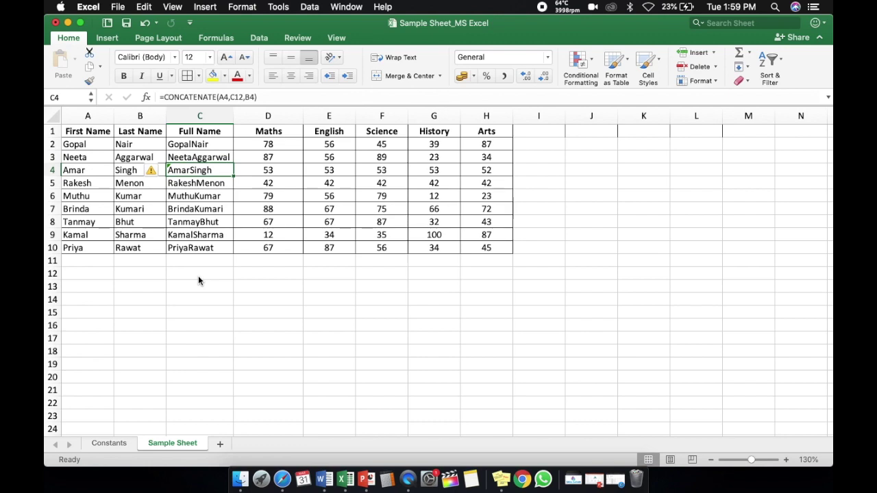
Clear the concatenation formulas from C2:C10 in the Full Name column, keeping the heading
{"action": "key", "text": "Up"}
{"action": "key", "text": "Up"}
{"action": "key", "text": "shift+Down"}
{"action": "key", "text": "shift+Down"}
{"action": "key", "text": "shift+Down"}
{"action": "key", "text": "shift+Down"}
{"action": "key", "text": "shift+Down"}
{"action": "key", "text": "shift+Down"}
{"action": "key", "text": "shift+Down"}
{"action": "key", "text": "shift+Down"}
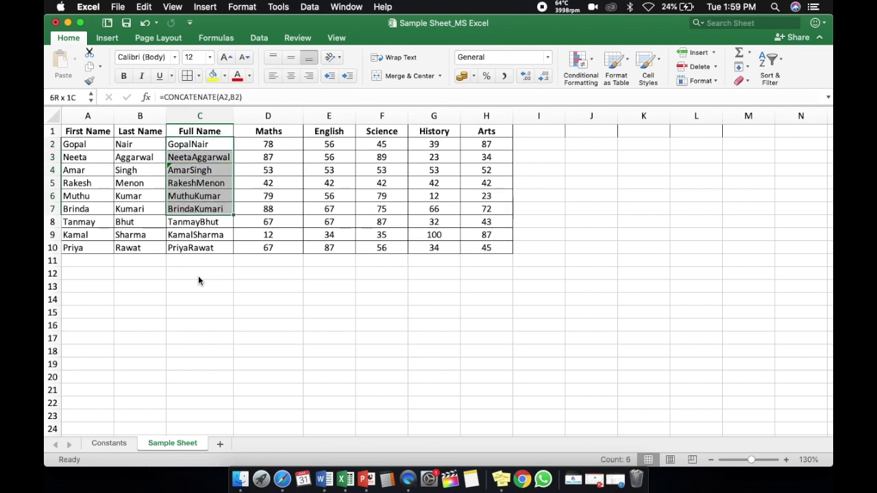
{"action": "key", "text": "Delete"}
{"action": "key", "text": "Up"}
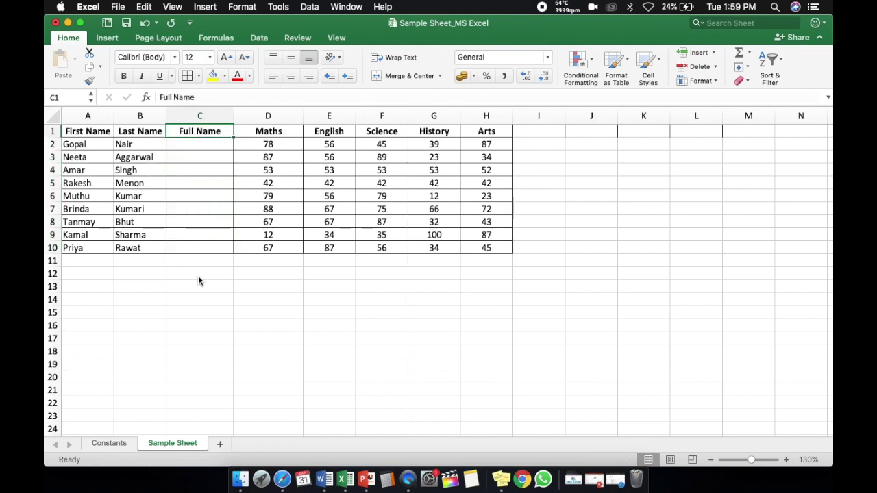
Join the first student's first and last name with a space in cell C2 using the formula =A2&" "&B2
{"action": "key", "text": "Down"}
{"action": "type", "text": "="}
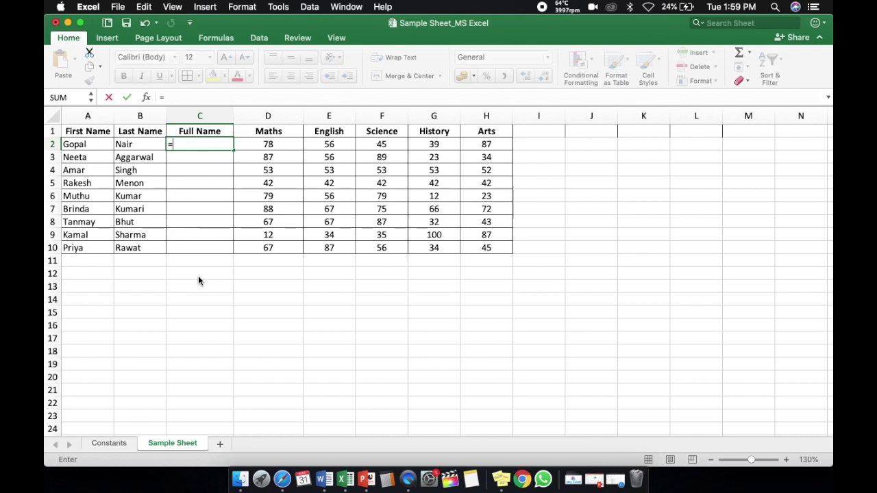
{"action": "left_click", "coordinate": [83, 144]}
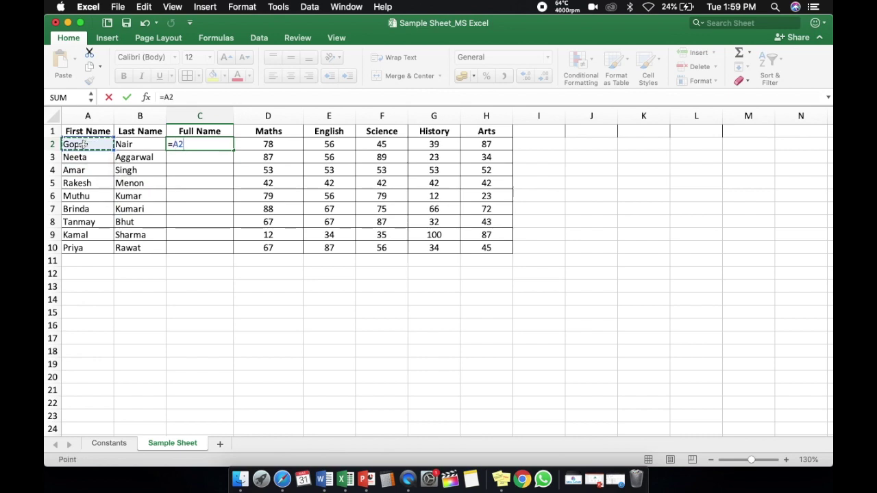
{"action": "type", "text": "&"}
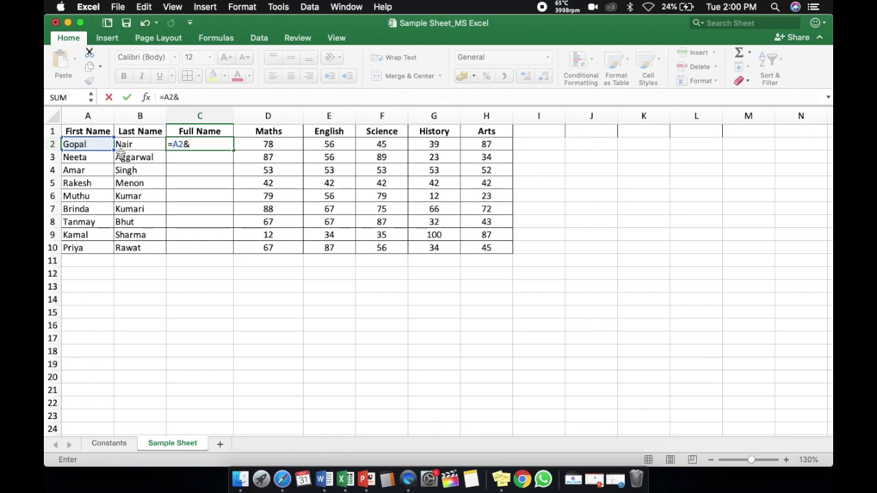
{"action": "type", "text": "\" \"&"}
{"action": "left_click", "coordinate": [134, 145]}
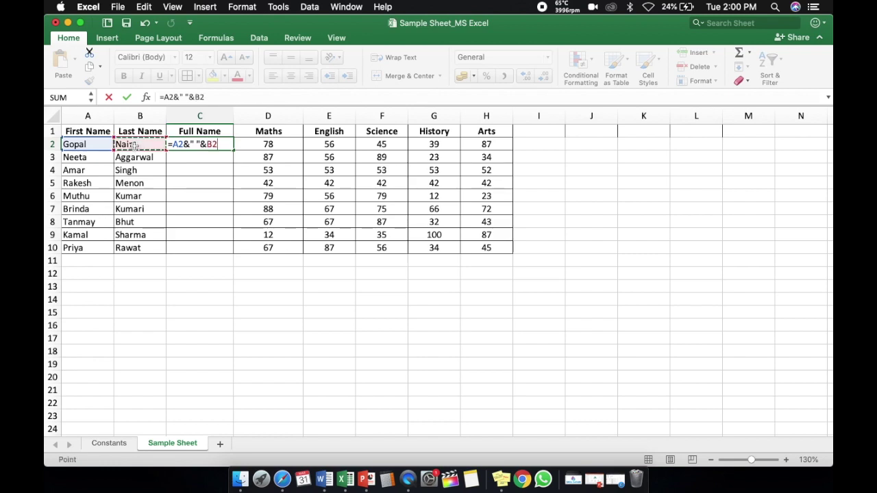
{"action": "key", "text": "Return"}
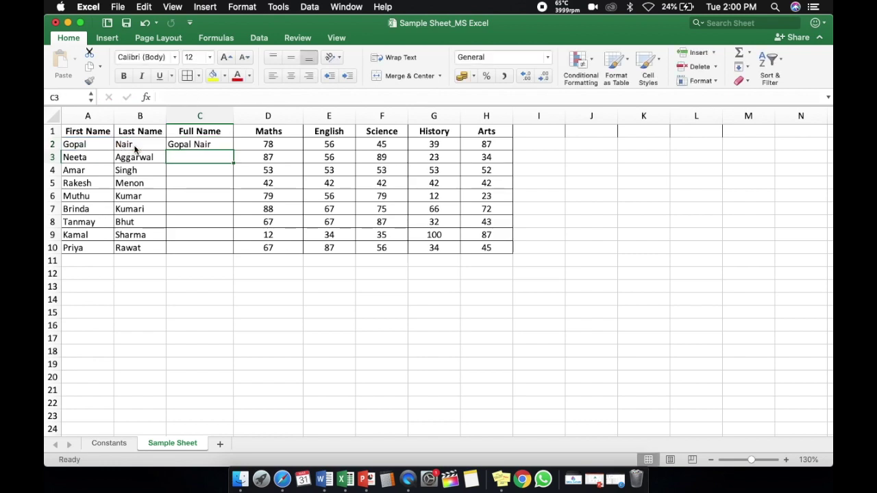
Fill the C2 formula down the Full Name column to row 10
{"action": "key", "text": "Up"}
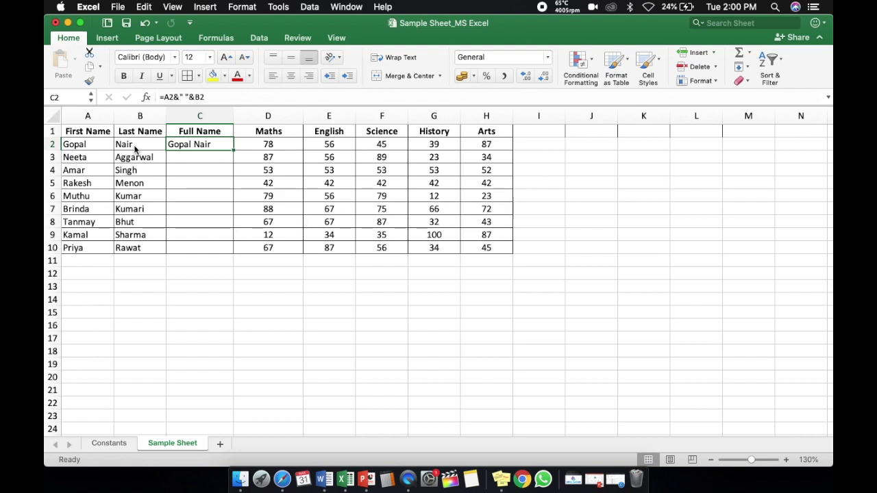
{"action": "double_click", "coordinate": [233, 150]}
{"action": "left_click", "coordinate": [201, 283]}
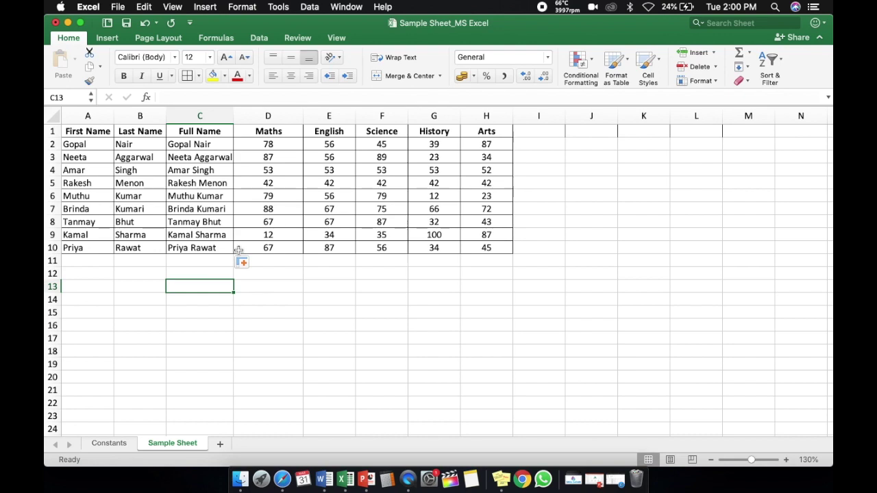
Switch to the Word task list and append "- Done" to the item Merging First and Last name
{"action": "key", "text": "super+Tab"}
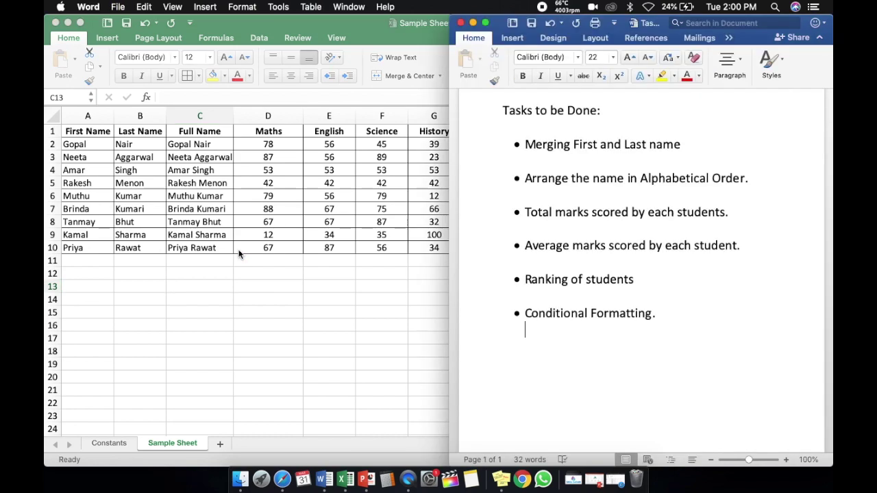
{"action": "left_click", "coordinate": [704, 139]}
{"action": "type", "text": "- Done"}
{"action": "key", "text": "Down"}
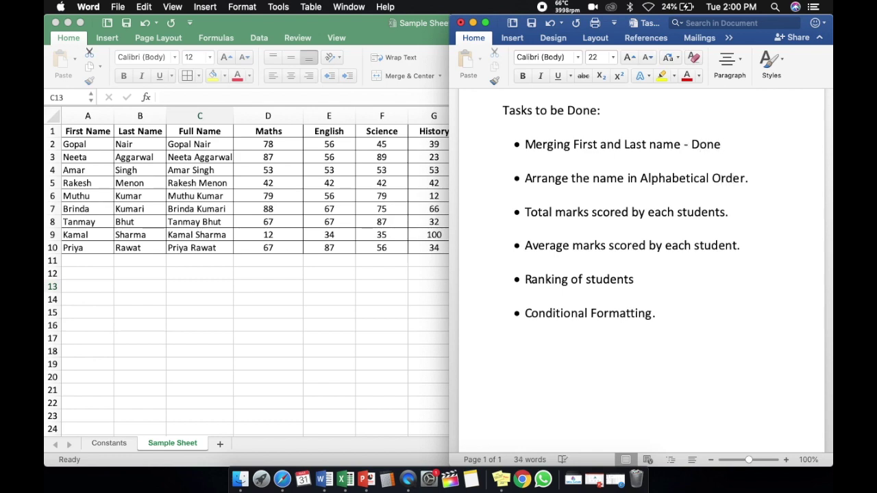
Switch back to the Excel sheet and add filters to the header row, starting from cell C1
{"action": "key", "text": "super+Tab"}
{"action": "key", "text": "Up"}
{"action": "key", "text": "Up"}
{"action": "key", "text": "Up"}
{"action": "key", "text": "Up"}
{"action": "key", "text": "Up"}
{"action": "key", "text": "Up"}
{"action": "key", "text": "Up"}
{"action": "key", "text": "Up"}
{"action": "key", "text": "Up"}
{"action": "key", "text": "Up"}
{"action": "key", "text": "Up"}
{"action": "key", "text": "Up"}
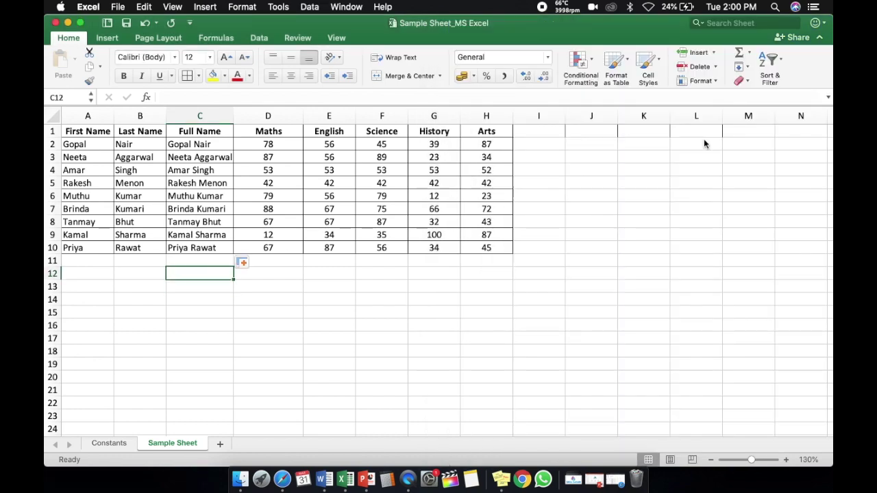
{"action": "left_click", "coordinate": [779, 66]}
{"action": "left_click", "coordinate": [773, 135]}
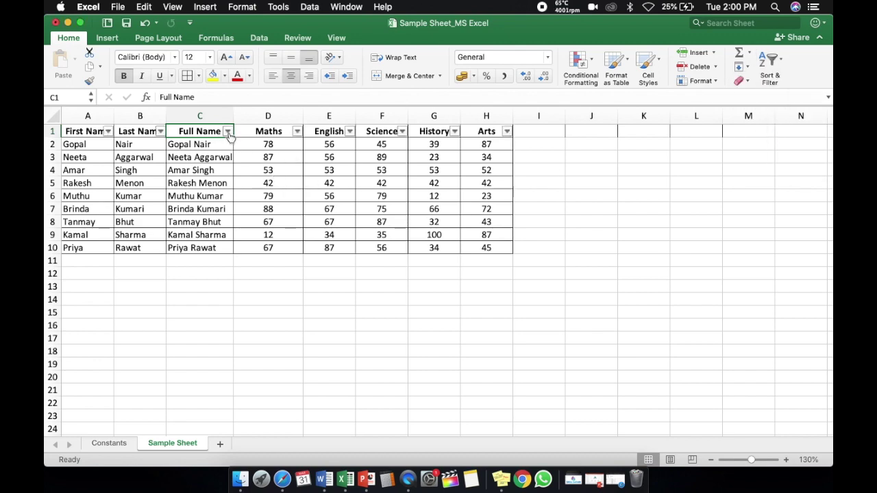
Sort the table by Full Name, trying descending order before settling on ascending order
{"action": "left_click", "coordinate": [228, 131]}
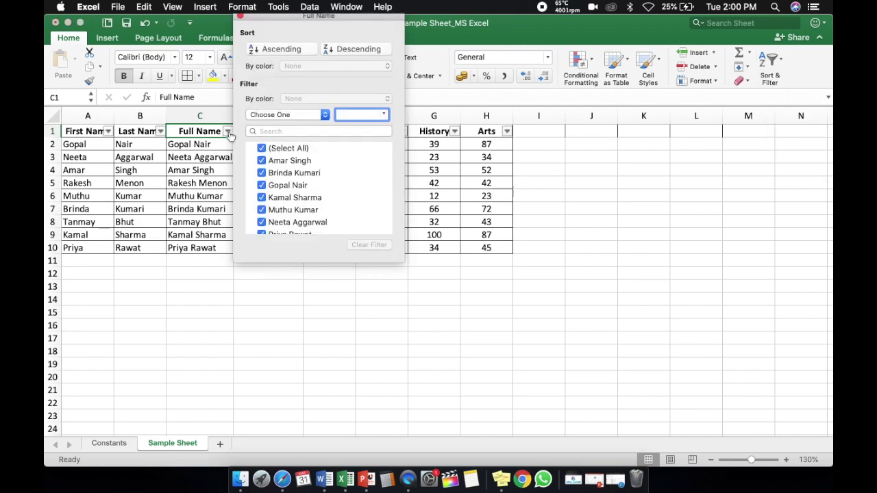
{"action": "left_click", "coordinate": [276, 50]}
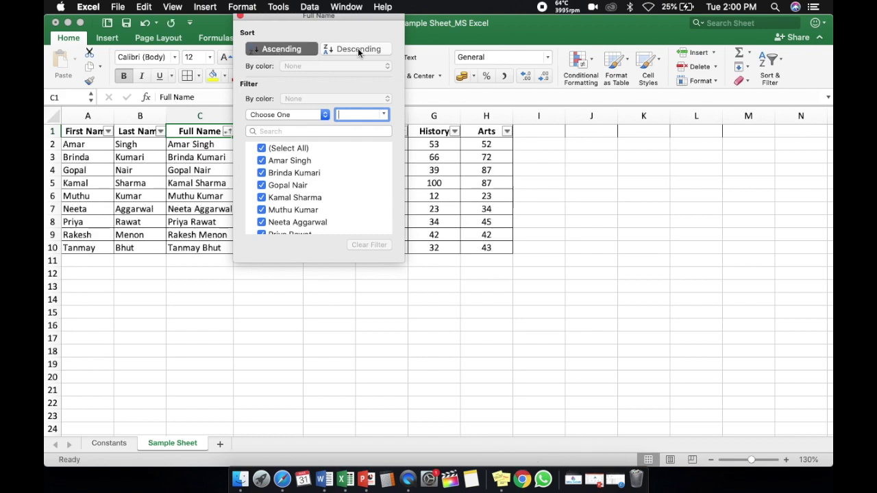
{"action": "left_click", "coordinate": [358, 48]}
{"action": "left_click", "coordinate": [284, 49]}
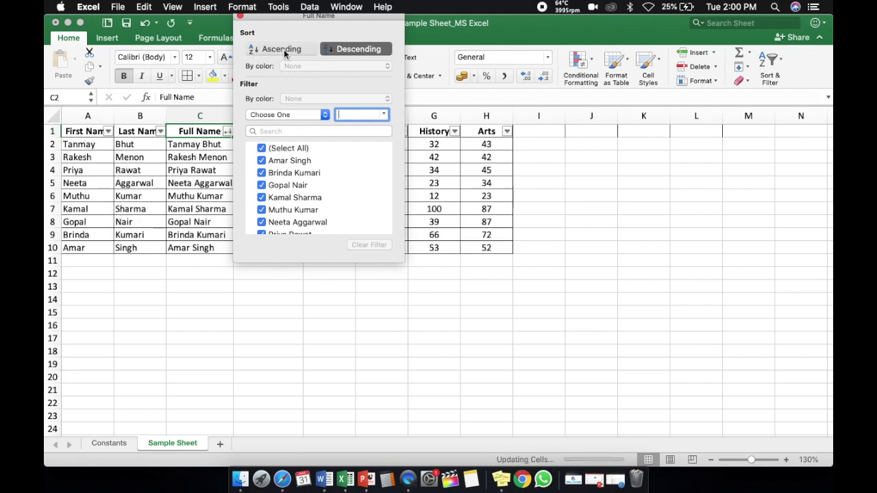
{"action": "left_click", "coordinate": [209, 297]}
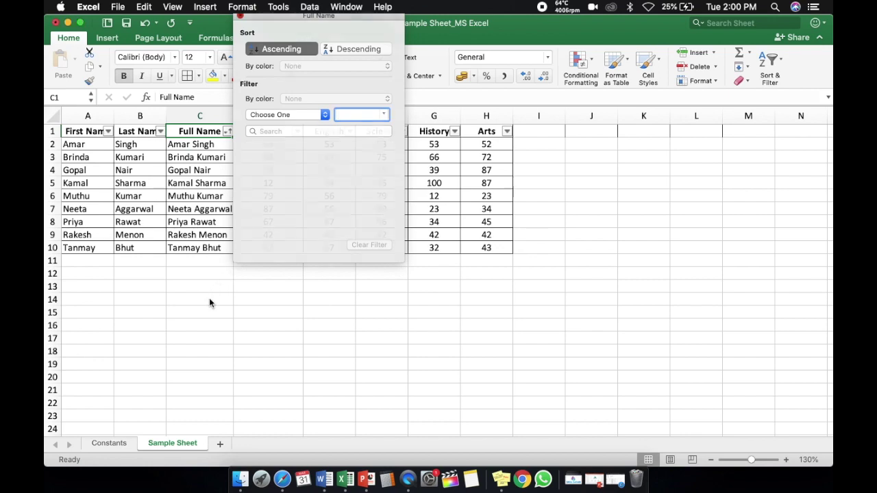
Append "- Done" to the alphabetical order item in the Word task list and return to the Excel sheet
{"action": "key", "text": "super+Tab"}
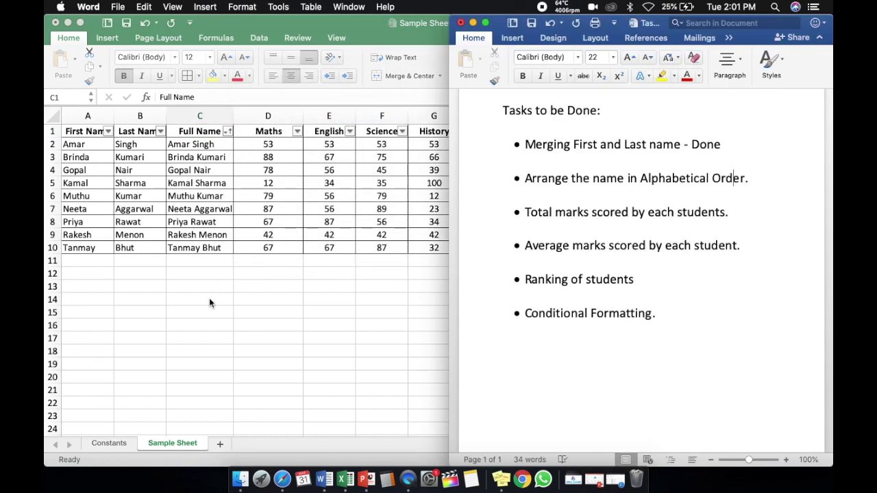
{"action": "left_click", "coordinate": [772, 177]}
{"action": "type", "text": "- Done"}
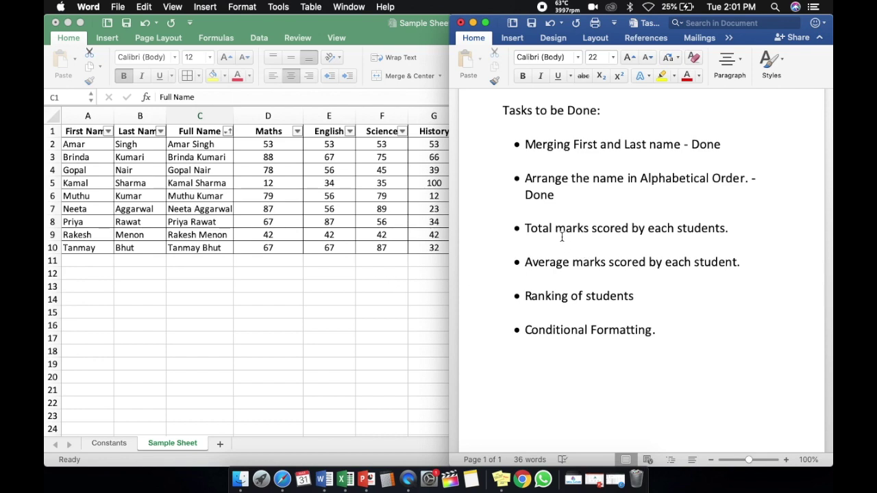
{"action": "left_click", "coordinate": [361, 294]}
{"action": "left_click", "coordinate": [532, 132]}
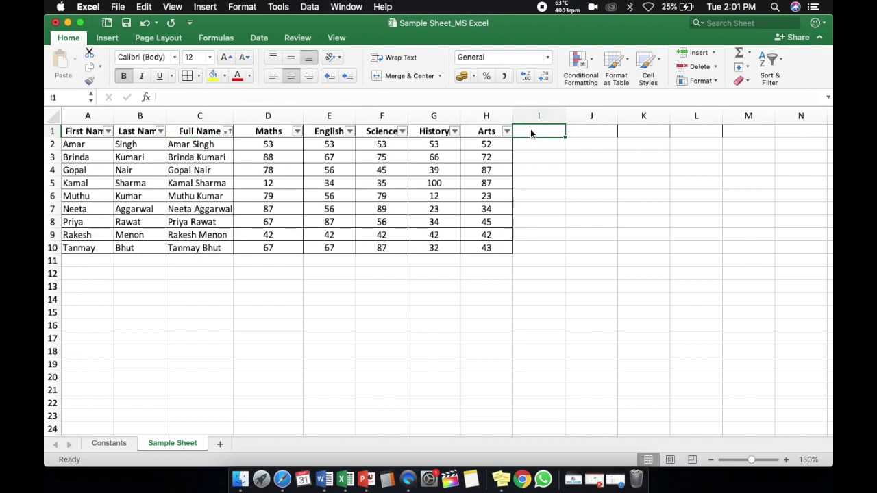
{"action": "type", "text": "Sum"}
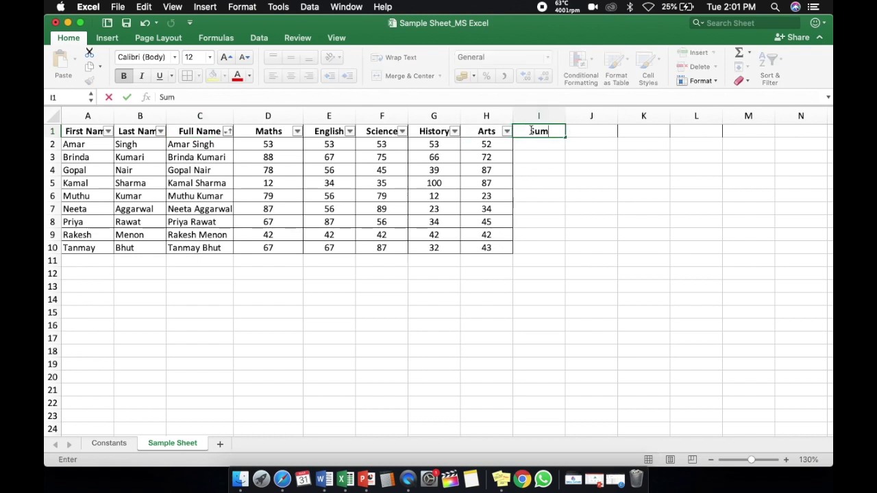
{"action": "key", "text": "Return"}
{"action": "type", "text": "="}
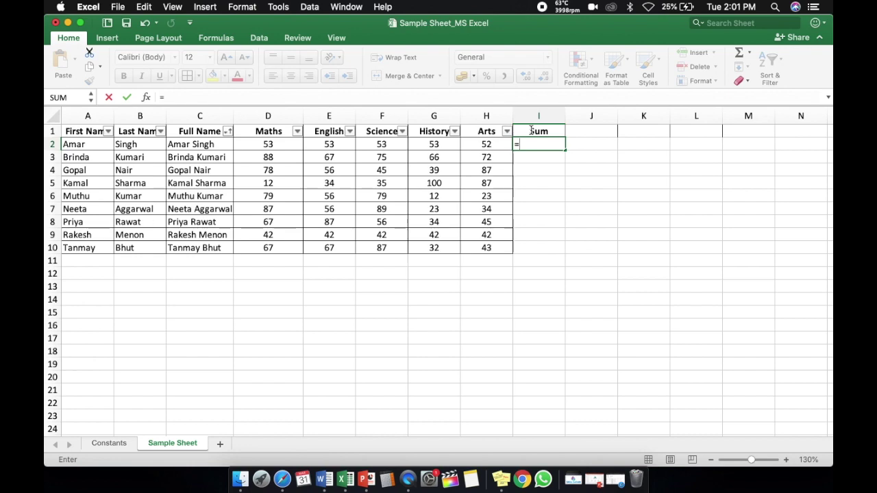
{"action": "left_click", "coordinate": [532, 131]}
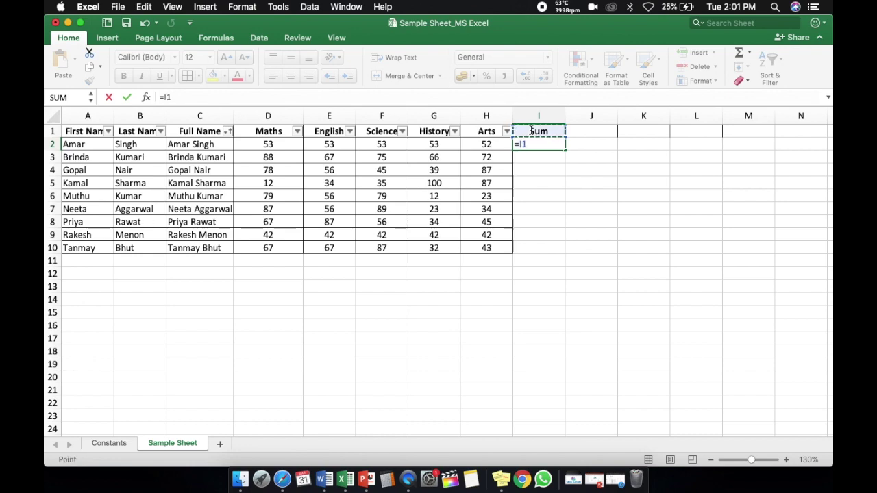
{"action": "key", "text": "BackSpace"}
{"action": "key", "text": "BackSpace"}
{"action": "key", "text": "Escape"}
{"action": "key", "text": "super+z"}
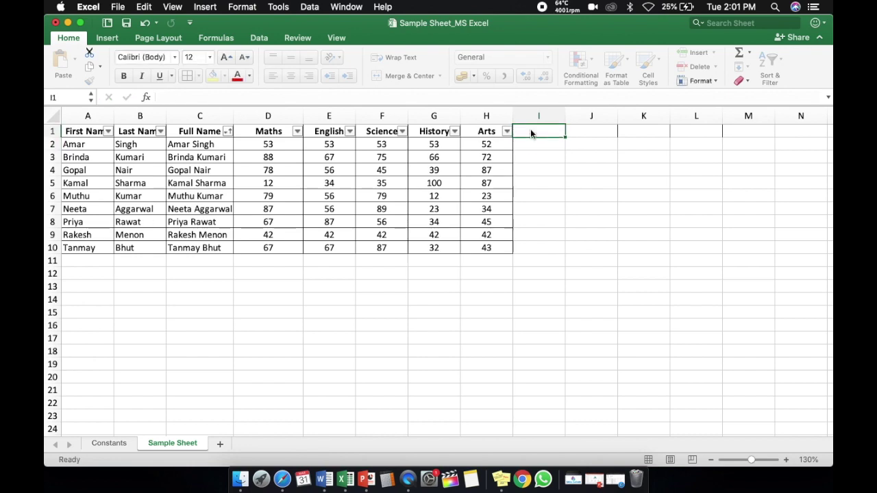
Enter the heading Total Marks in cell I1 and widen column I slightly to fit it
{"action": "type", "text": "To"}
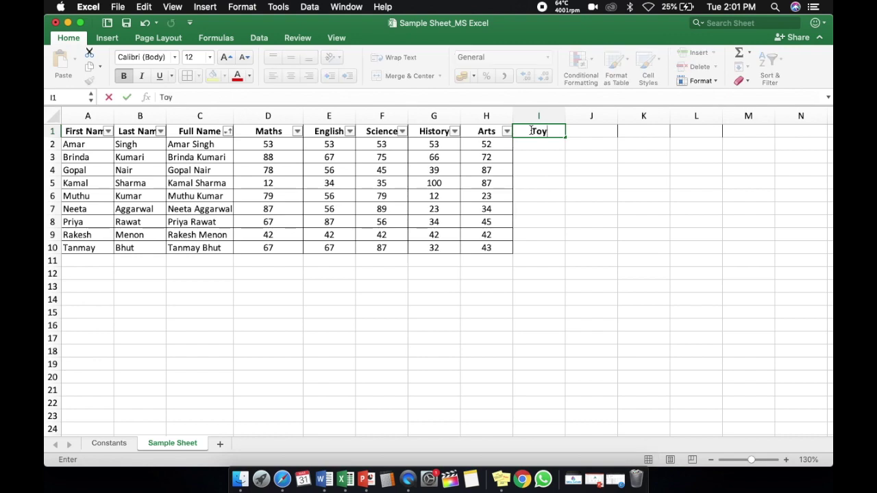
{"action": "type", "text": "tal"}
{"action": "key", "text": "BackSpace"}
{"action": "key", "text": "BackSpace"}
{"action": "key", "text": "BackSpace"}
{"action": "key", "text": "BackSpace"}
{"action": "key", "text": "BackSpace"}
{"action": "type", "text": "Total Marks"}
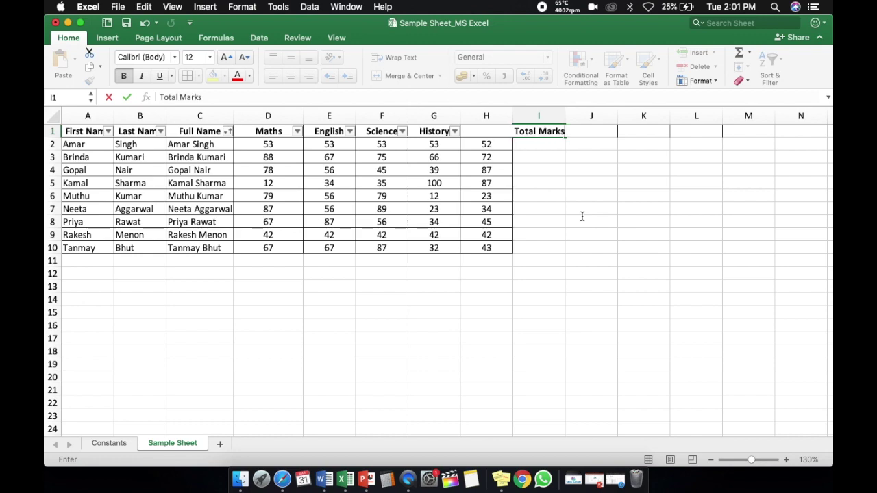
{"action": "key", "text": "Return"}
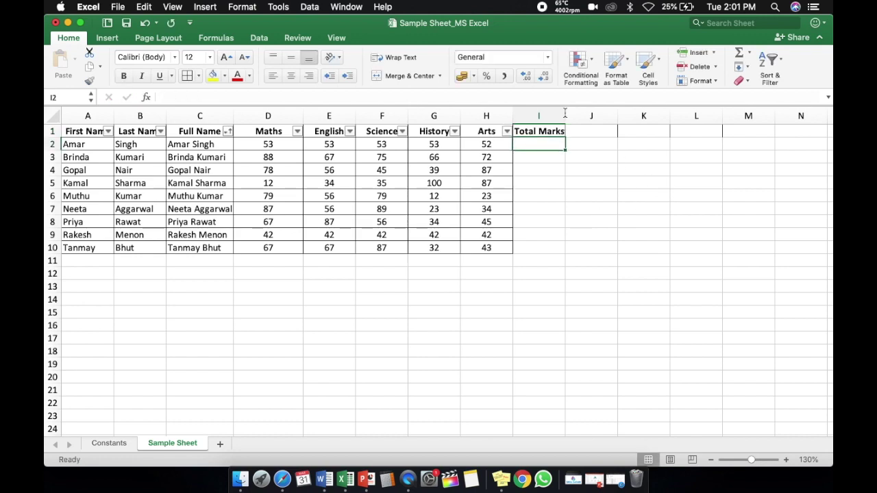
{"action": "left_click_drag", "start_coordinate": [566, 116], "coordinate": [567, 116]}
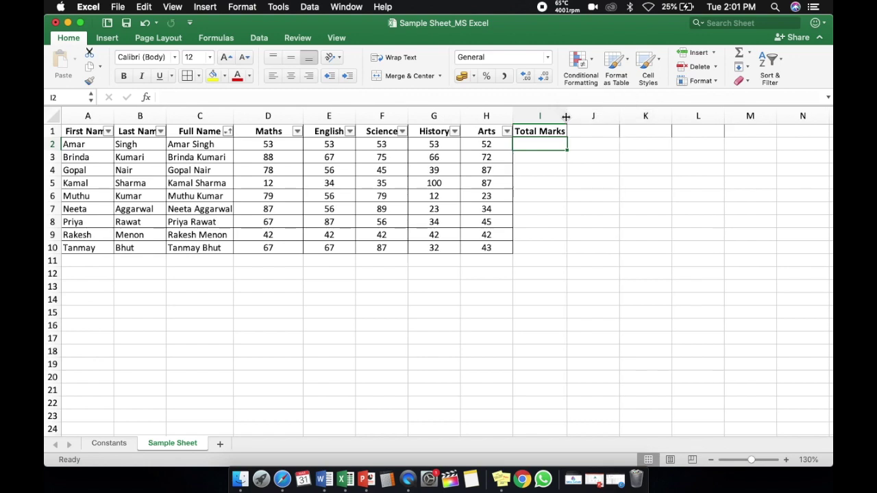
Enter the formula =SUM(D2:H2) in cell I2 to total the first student's subject marks
{"action": "type", "text": "="}
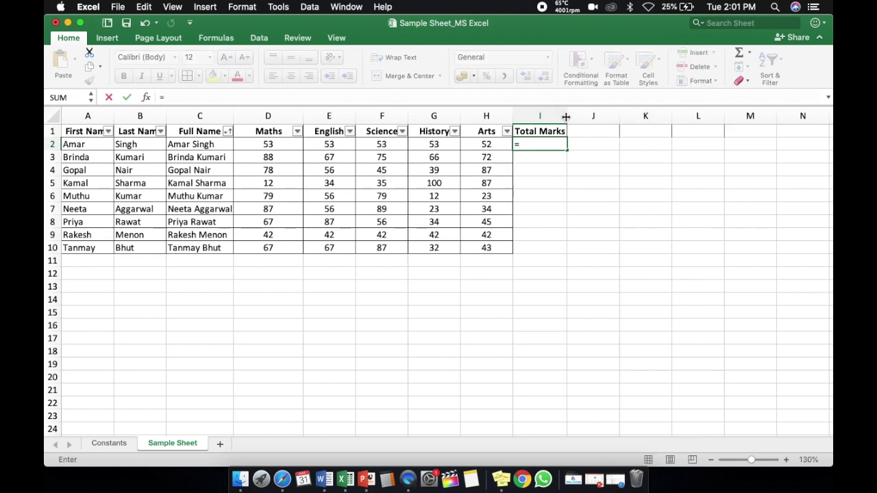
{"action": "type", "text": "su"}
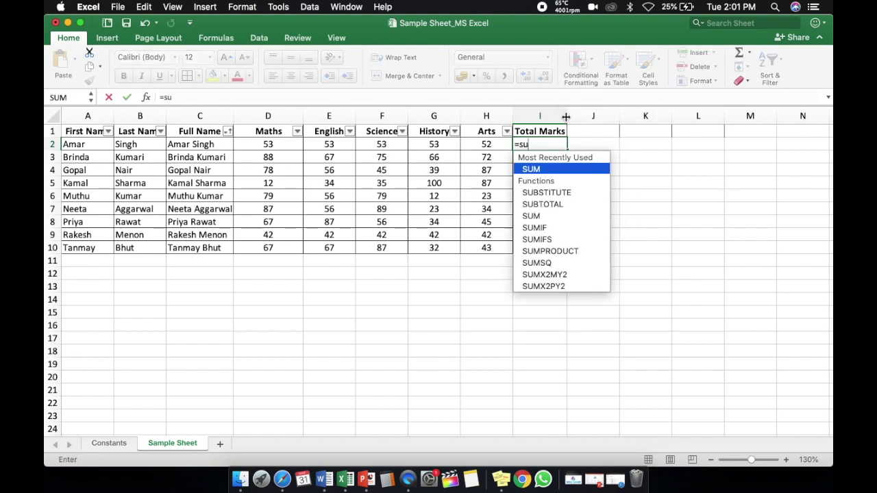
{"action": "double_click", "coordinate": [547, 166]}
{"action": "left_click", "coordinate": [266, 145]}
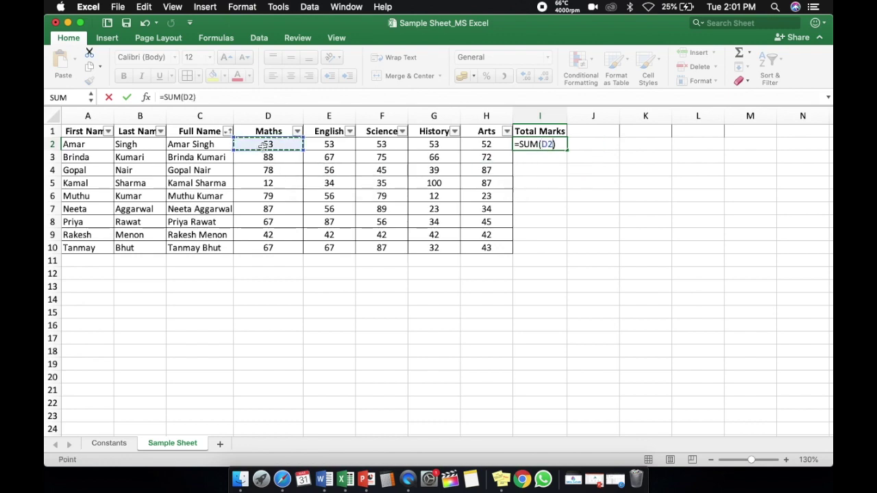
{"action": "key", "text": "shift+Right"}
{"action": "key", "text": "shift+Right"}
{"action": "key", "text": "shift+Right"}
{"action": "key", "text": "shift+Right"}
{"action": "key", "text": "Return"}
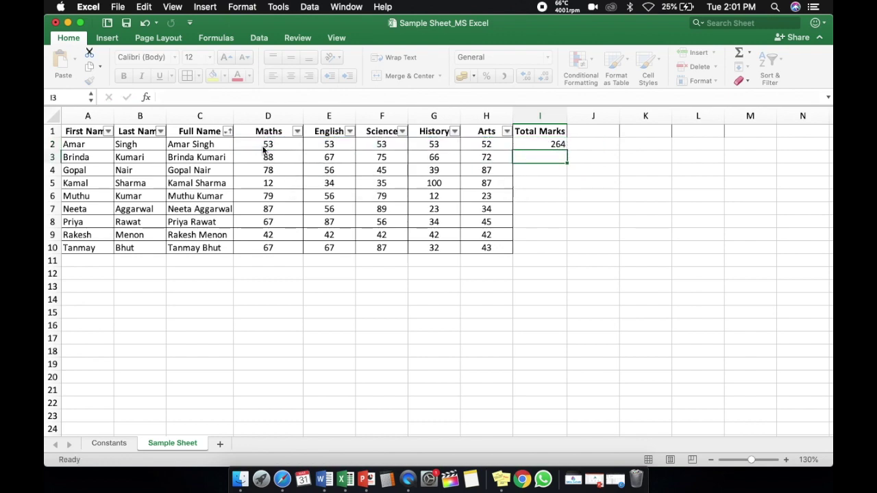
Fill the total formula from I2 down to I10 for all the students
{"action": "key", "text": "Up"}
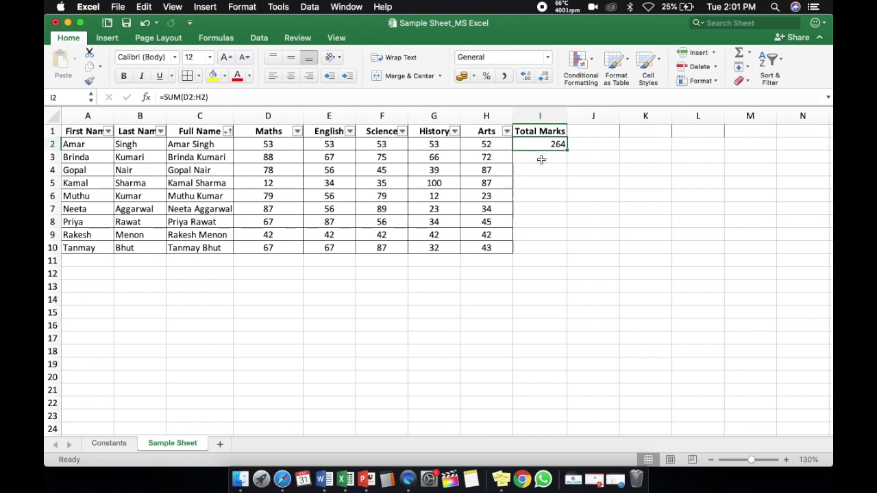
{"action": "left_click_drag", "start_coordinate": [567, 147], "coordinate": [566, 248]}
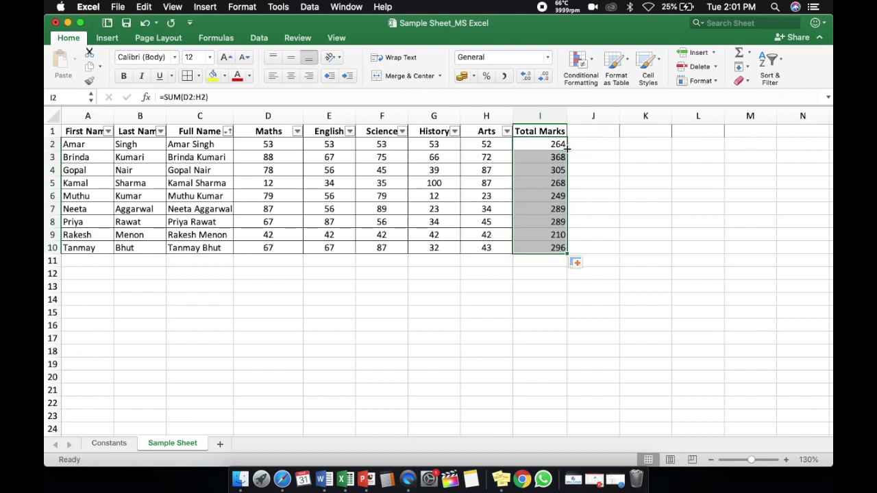
{"action": "left_click", "coordinate": [576, 196]}
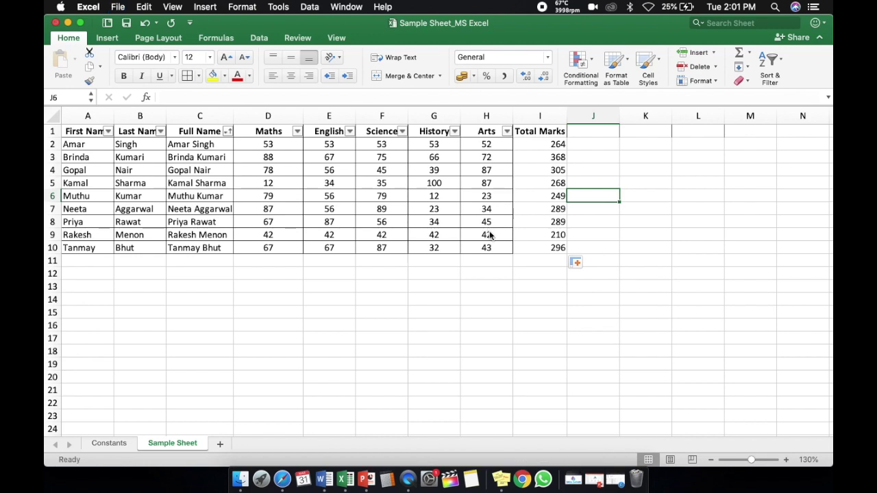
Append "- Done" to the total marks item in the Word task list and return to the Excel sheet
{"action": "key", "text": "super+Tab"}
{"action": "key", "text": "Down"}
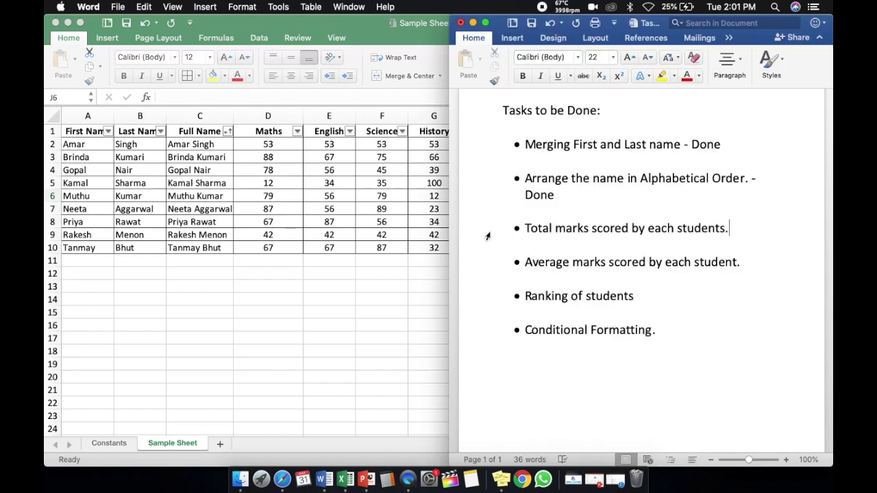
{"action": "type", "text": "- Done"}
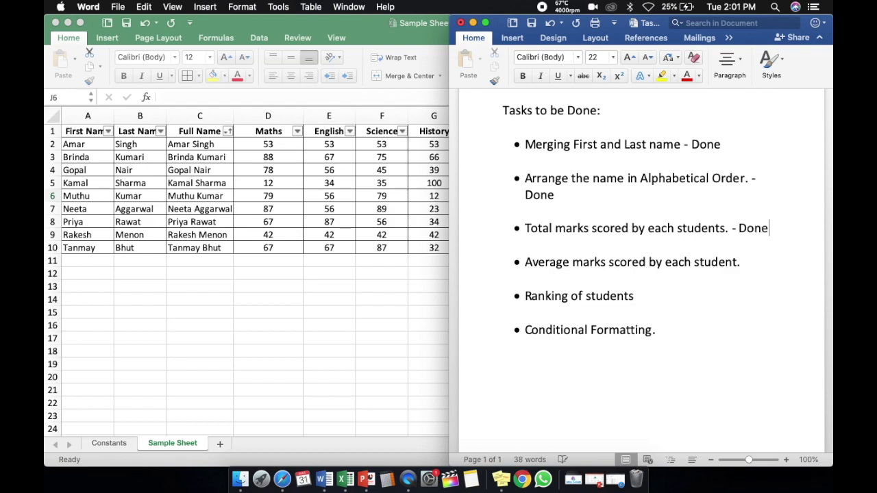
{"action": "key", "text": "Down"}
{"action": "left_click", "coordinate": [324, 305]}
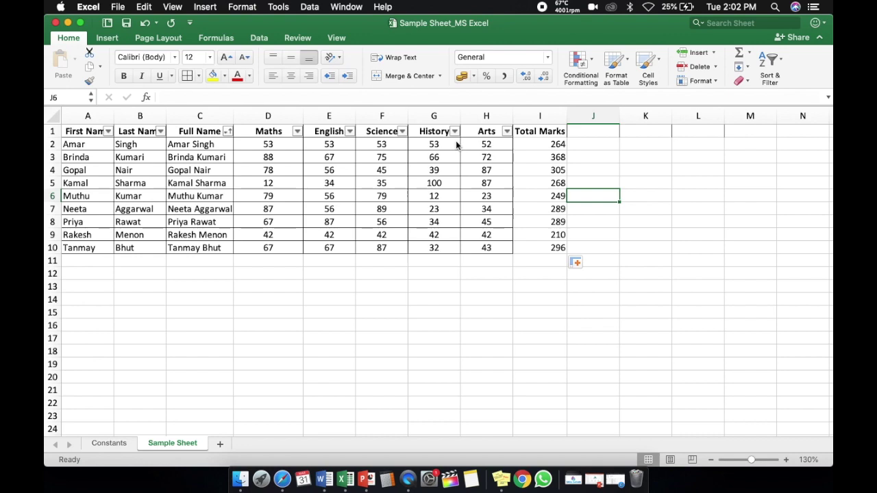
Select the first student's marks in D2:H2 to check their sum against the Total Marks value
{"action": "key", "text": "Up"}
{"action": "key", "text": "Up"}
{"action": "key", "text": "Up"}
{"action": "key", "text": "Up"}
{"action": "key", "text": "Up"}
{"action": "key", "text": "Left"}
{"action": "key", "text": "Left"}
{"action": "key", "text": "Left"}
{"action": "key", "text": "Left"}
{"action": "key", "text": "Left"}
{"action": "key", "text": "Left"}
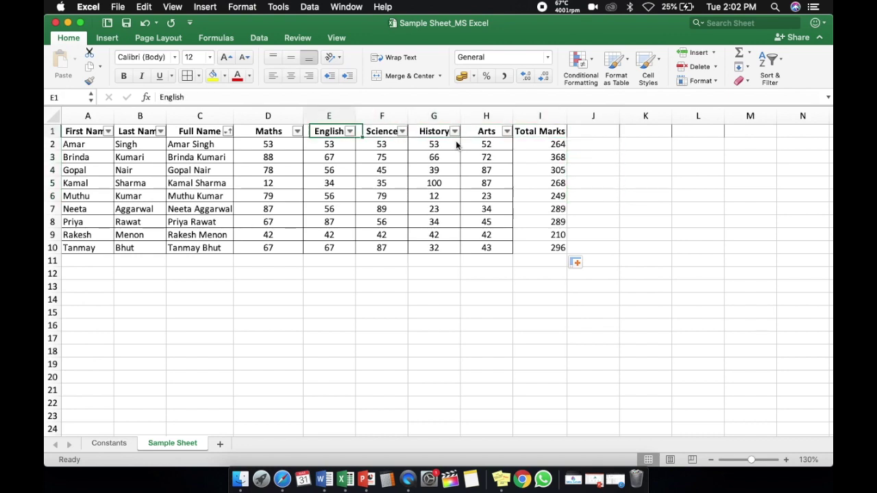
{"action": "key", "text": "Down"}
{"action": "key", "text": "shift+Right"}
{"action": "key", "text": "shift+Right"}
{"action": "key", "text": "shift+Right"}
{"action": "key", "text": "shift+Right"}
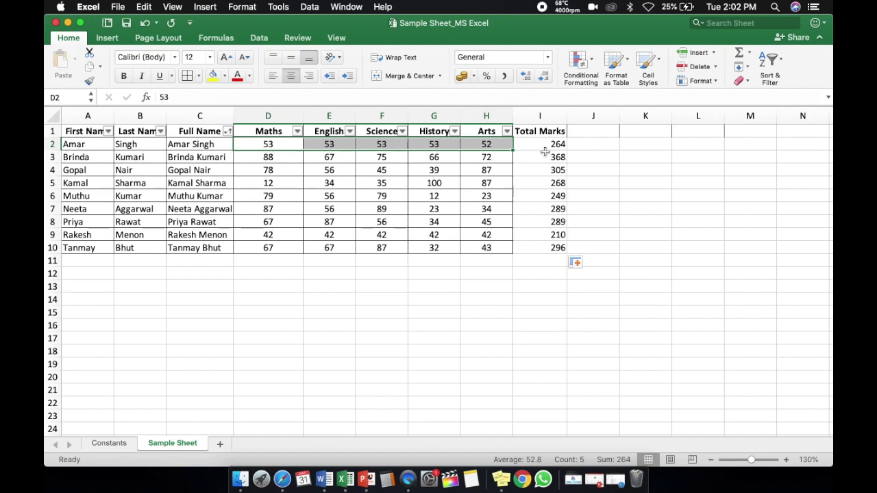
Enter the alternative total formula =D2+E2+F2+G2+H2 in cell J2
{"action": "key", "text": "Right"}
{"action": "key", "text": "Right"}
{"action": "key", "text": "Right"}
{"action": "key", "text": "Right"}
{"action": "key", "text": "Right"}
{"action": "key", "text": "Right"}
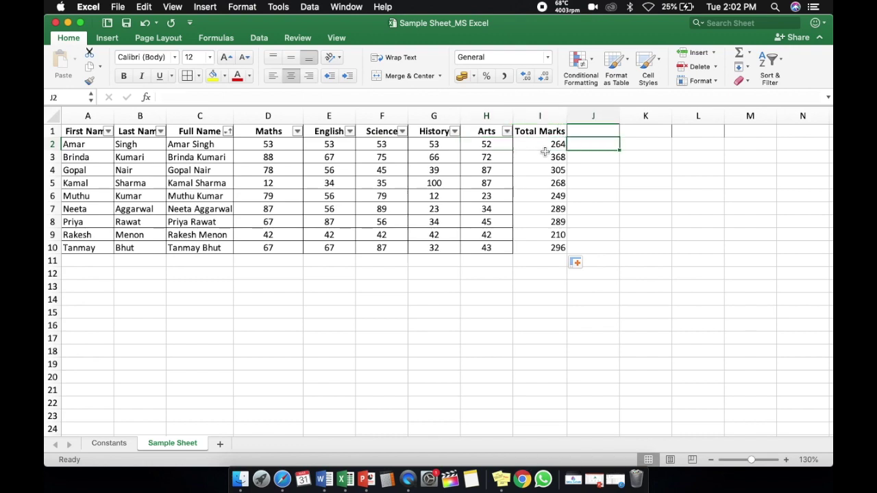
{"action": "type", "text": "="}
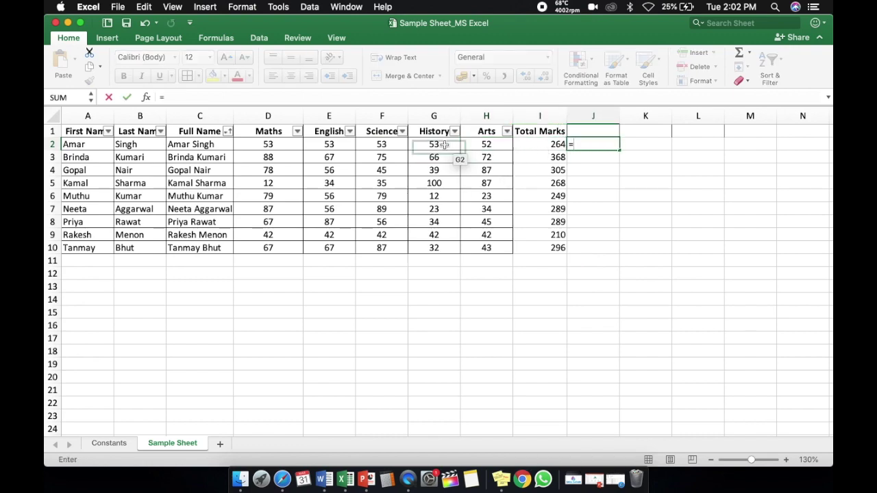
{"action": "left_click", "coordinate": [279, 145]}
{"action": "type", "text": "+"}
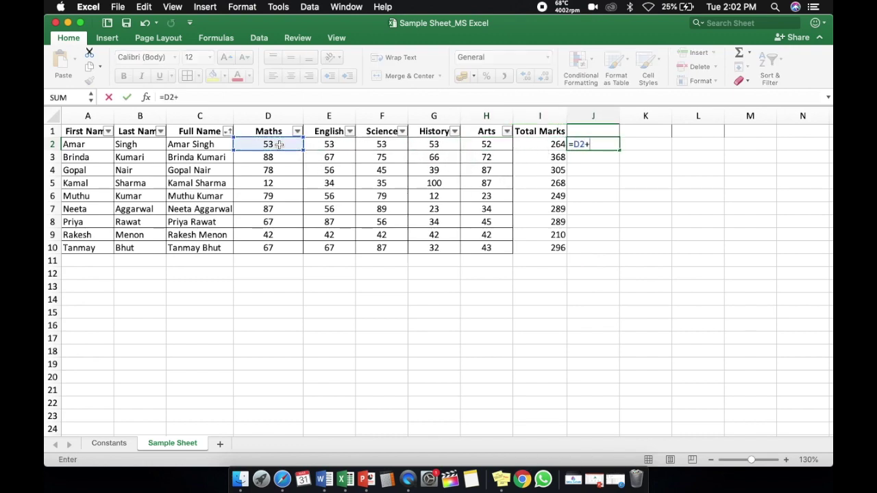
{"action": "left_click", "coordinate": [333, 144]}
{"action": "type", "text": "+"}
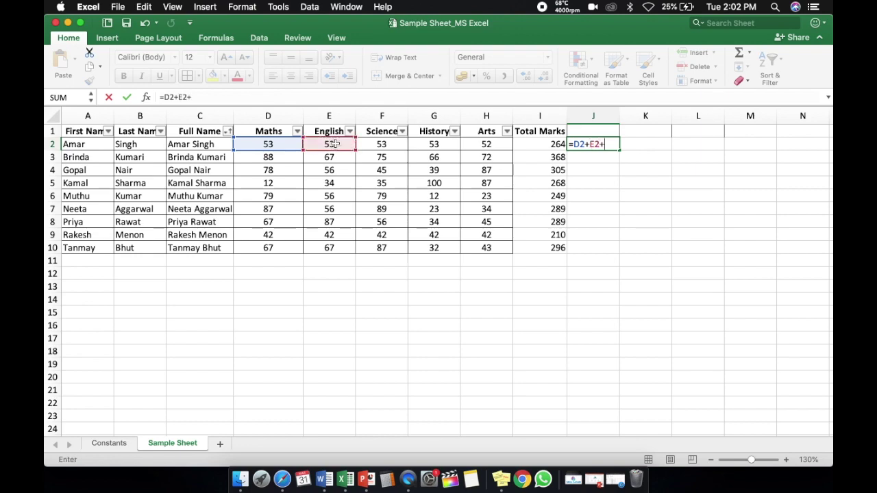
{"action": "left_click", "coordinate": [381, 144]}
{"action": "type", "text": "+"}
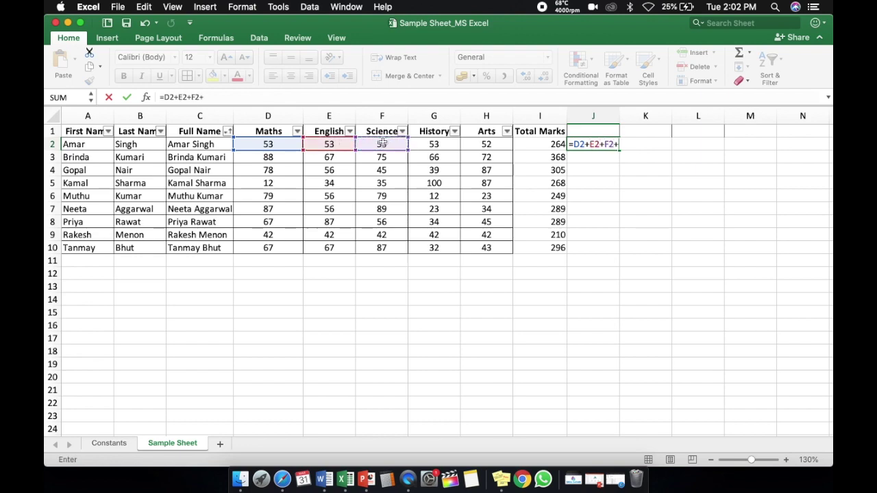
{"action": "left_click", "coordinate": [433, 145]}
{"action": "type", "text": "+"}
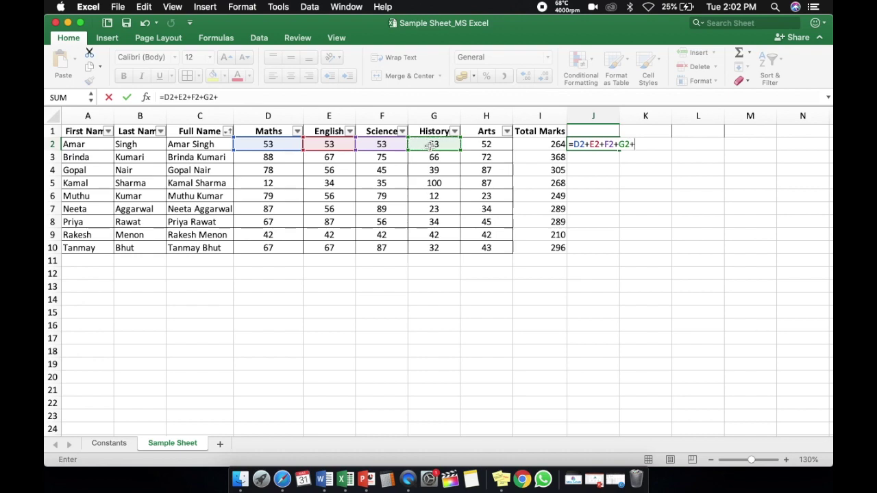
{"action": "left_click", "coordinate": [487, 145]}
{"action": "key", "text": "Return"}
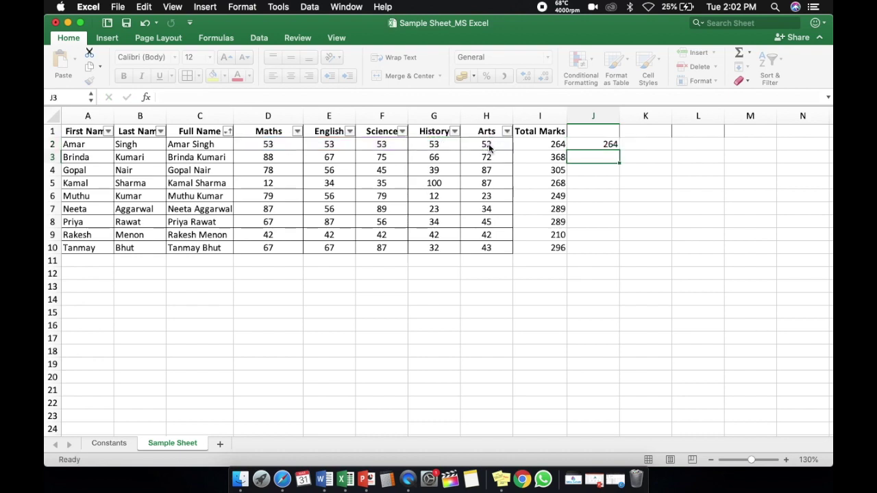
Fill the addition formula from J2 down to J10 to compare it with the Total Marks column
{"action": "left_click", "coordinate": [587, 146]}
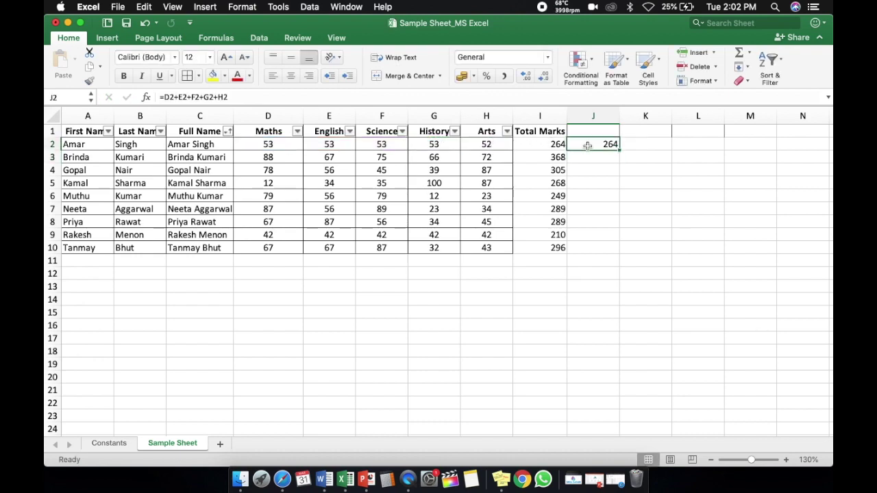
{"action": "double_click", "coordinate": [619, 149]}
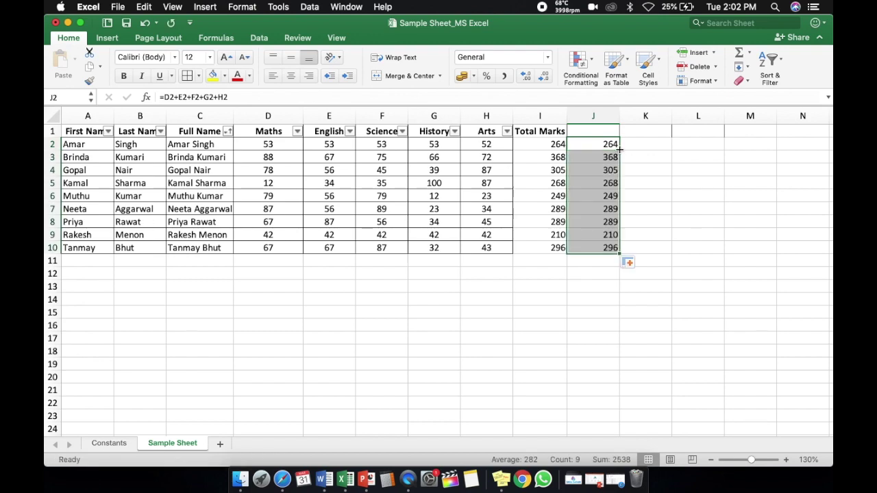
{"action": "left_click", "coordinate": [573, 285]}
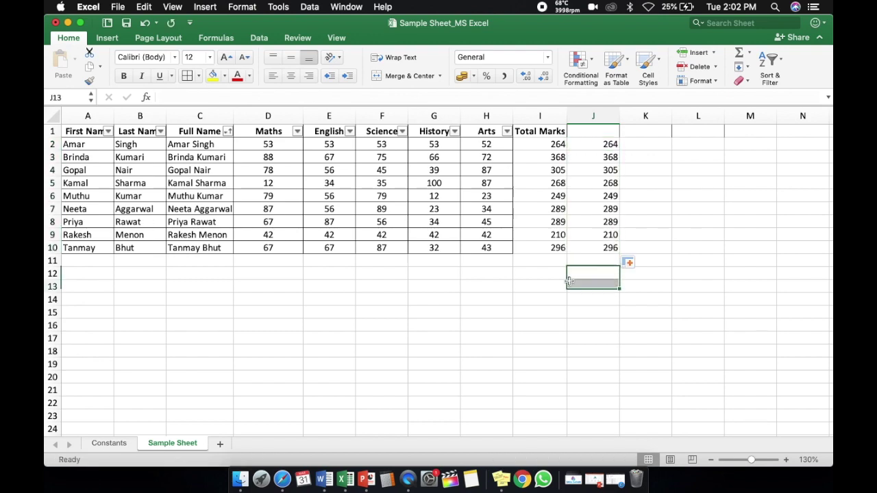
Clear the alternative totals from J2:J10
{"action": "left_click", "coordinate": [590, 143]}
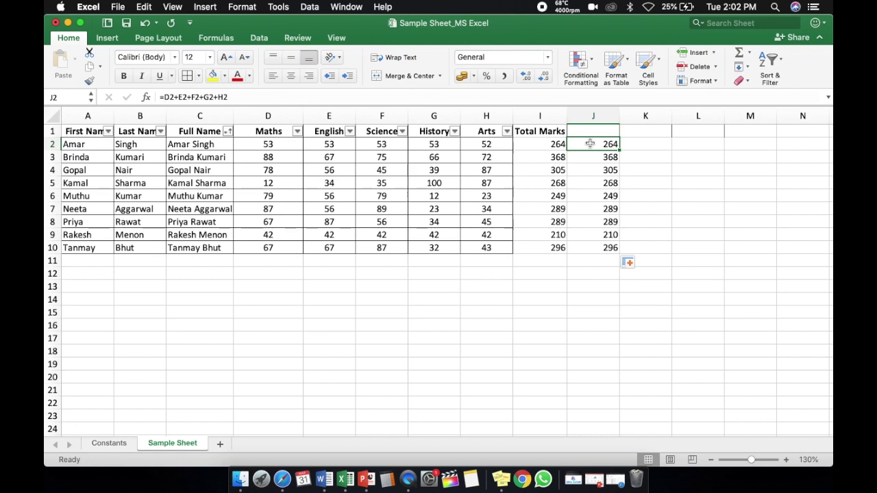
{"action": "key", "text": "shift+Down"}
{"action": "key", "text": "shift+Down"}
{"action": "key", "text": "shift+Down"}
{"action": "key", "text": "shift+Down"}
{"action": "key", "text": "shift+Down"}
{"action": "key", "text": "shift+Down"}
{"action": "key", "text": "shift+Down"}
{"action": "key", "text": "shift+Down"}
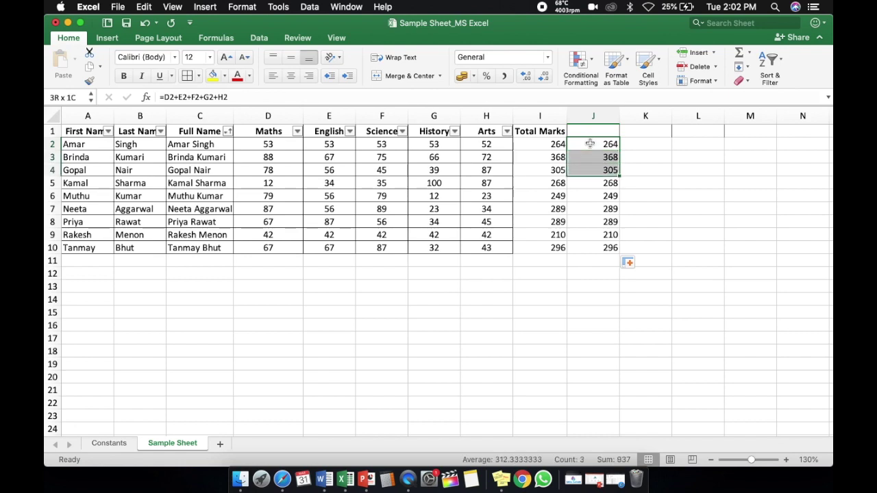
{"action": "key", "text": "Delete"}
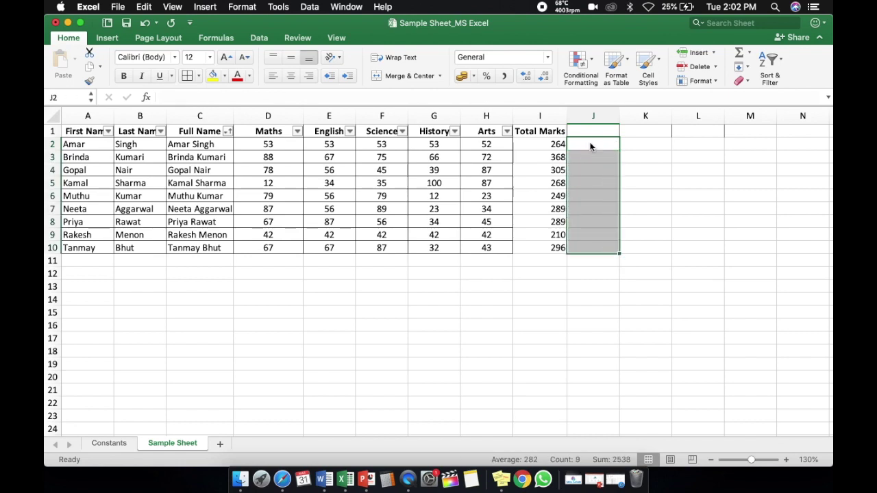
{"action": "key", "text": "Left"}
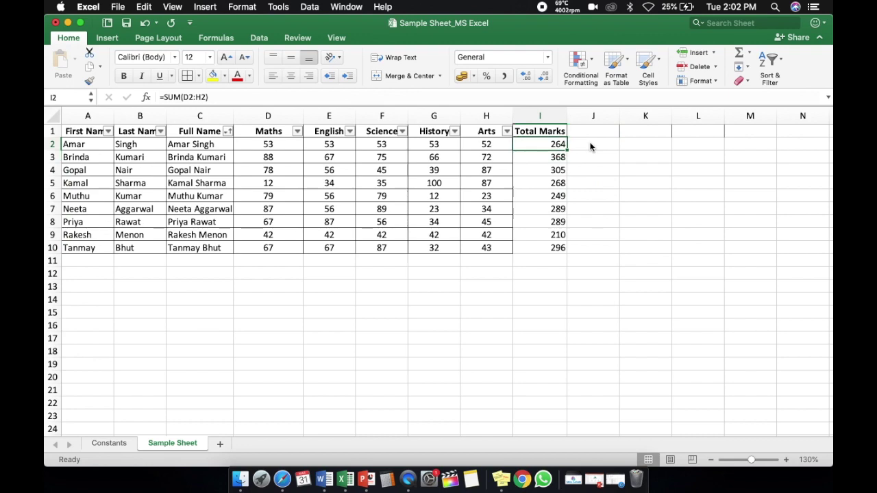
Check the average marks item in the Word task list and return to the Excel sheet
{"action": "key", "text": "super+Tab"}
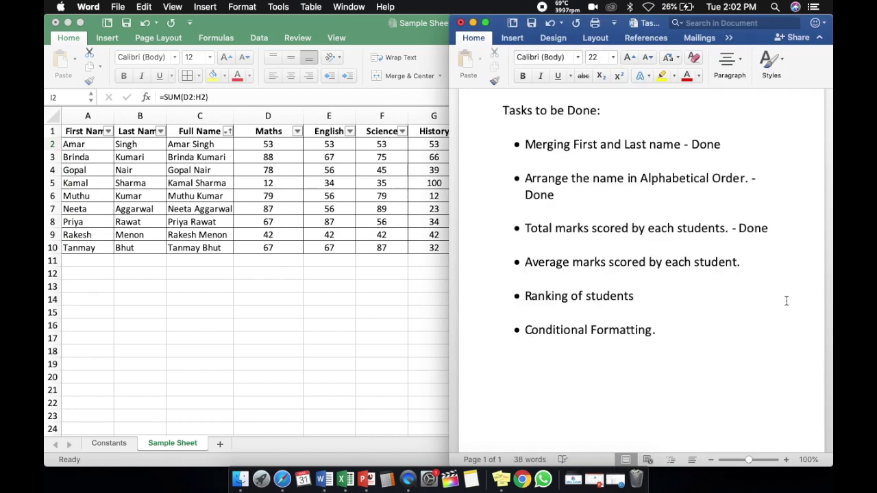
{"action": "left_click", "coordinate": [758, 261]}
{"action": "key", "text": "super+Tab"}
Enter the heading Average in cell J1
{"action": "key", "text": "Up"}
{"action": "key", "text": "Right"}
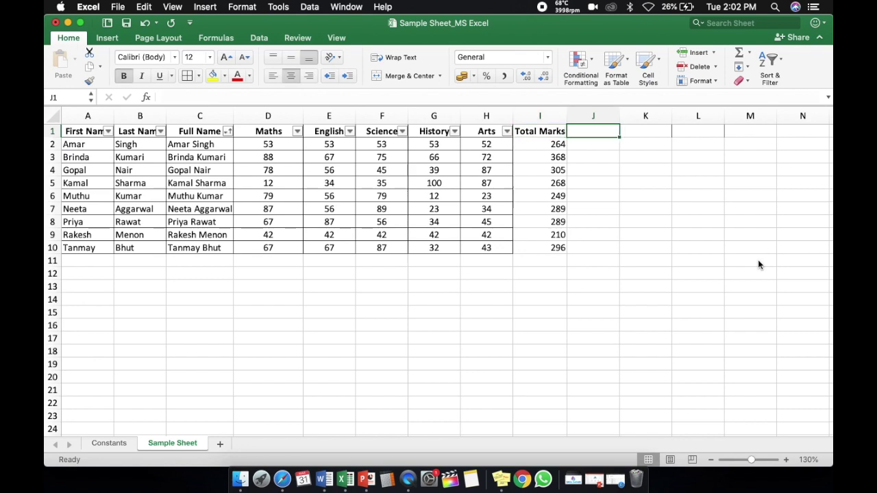
{"action": "type", "text": "Average"}
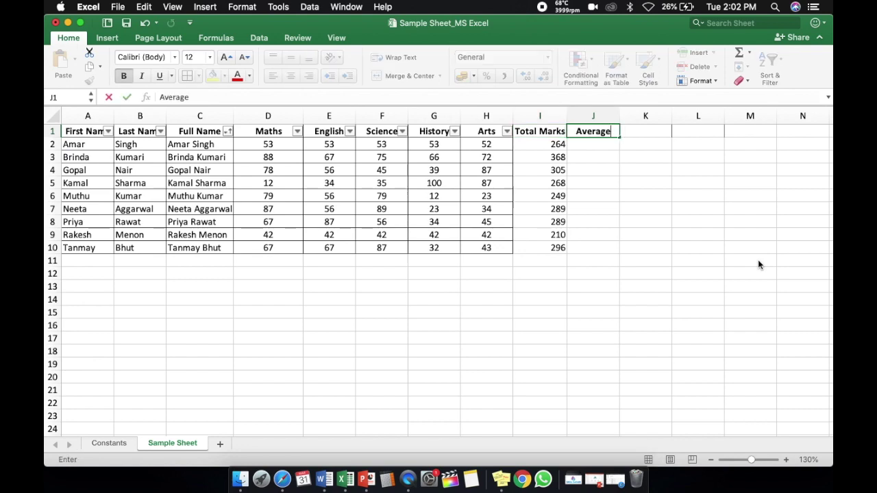
{"action": "key", "text": "Return"}
Select the first student's marks in D2:H2 to examine the values that go into the average
{"action": "type", "text": "="}
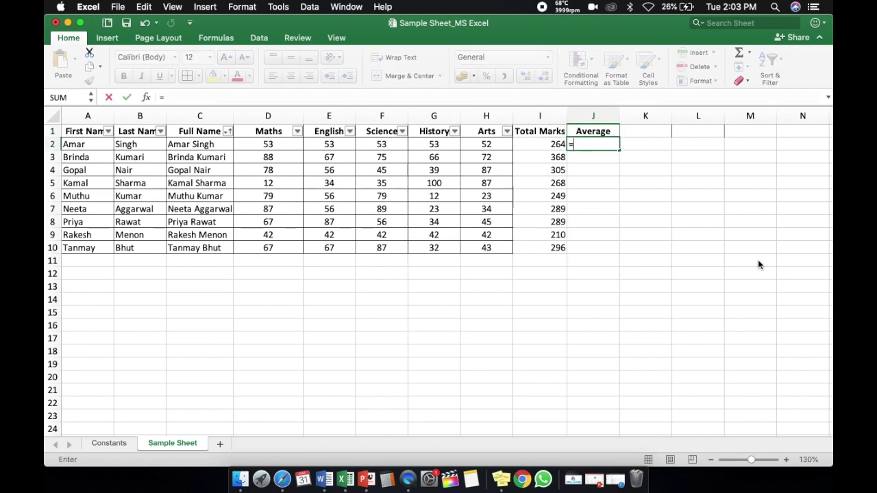
{"action": "key", "text": "Escape"}
{"action": "key", "text": "Left"}
{"action": "key", "text": "Left"}
{"action": "key", "text": "Left"}
{"action": "key", "text": "Left"}
{"action": "key", "text": "Left"}
{"action": "key", "text": "Left"}
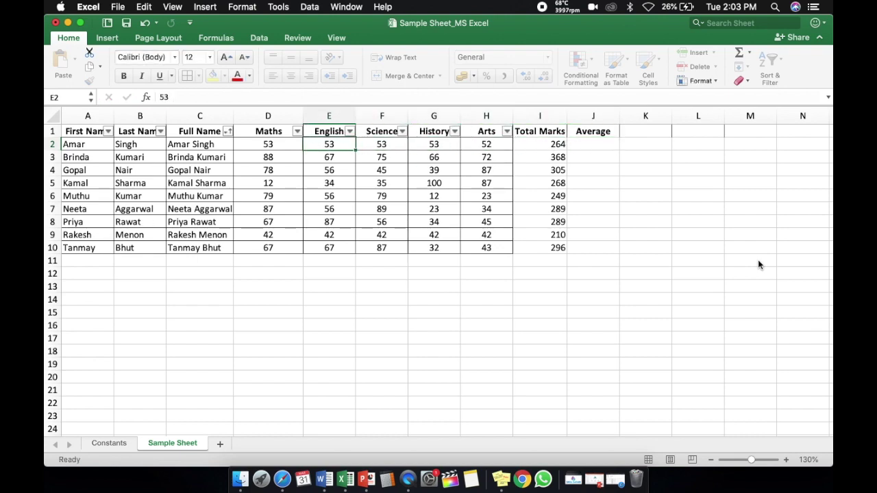
{"action": "key", "text": "shift+Right"}
{"action": "key", "text": "shift+Right"}
{"action": "key", "text": "shift+Right"}
{"action": "key", "text": "shift+Right"}
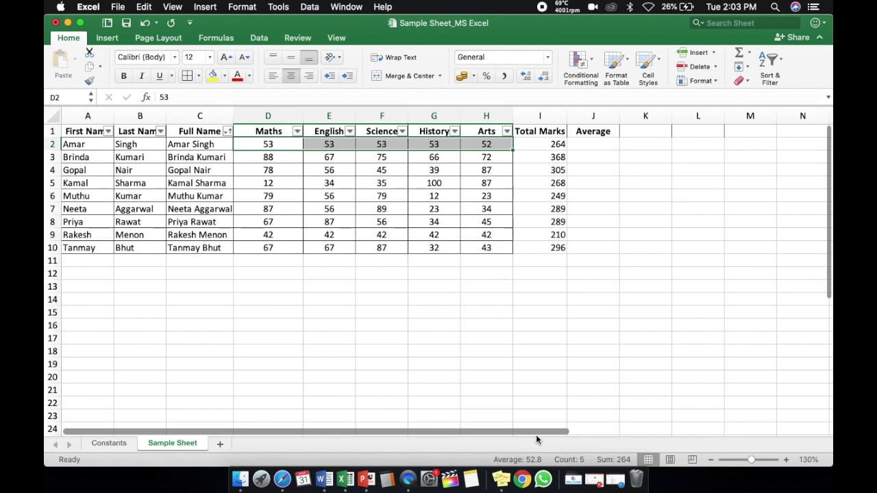
Try to start the first student's average formula in J2 with the total from I2 in parentheses
{"action": "key", "text": "Right"}
{"action": "key", "text": "Right"}
{"action": "key", "text": "Right"}
{"action": "key", "text": "Right"}
{"action": "key", "text": "Right"}
{"action": "key", "text": "Right"}
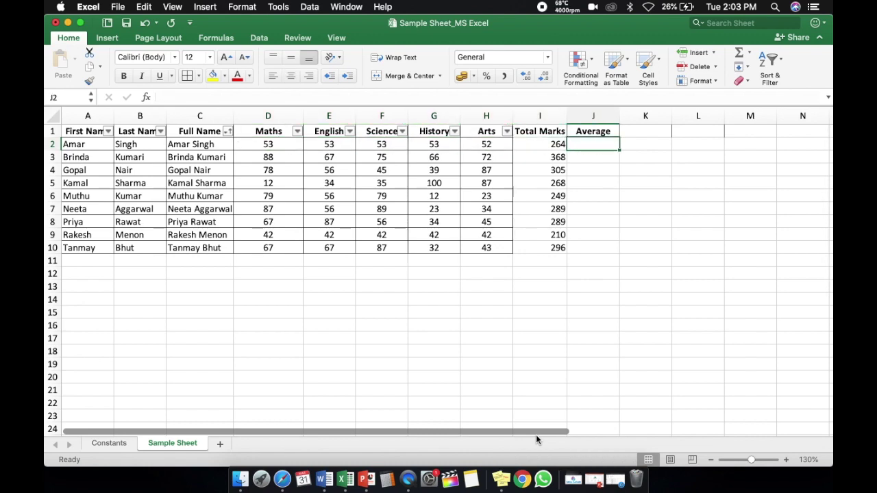
{"action": "type", "text": "="}
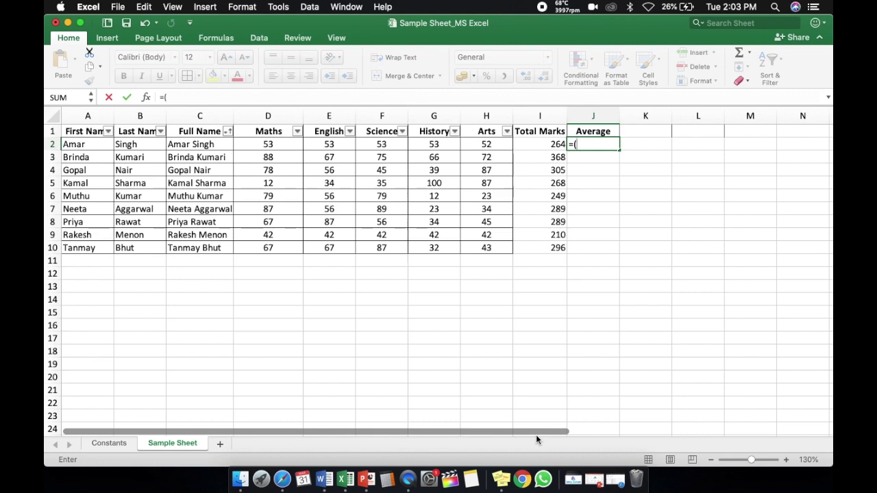
{"action": "type", "text": "("}
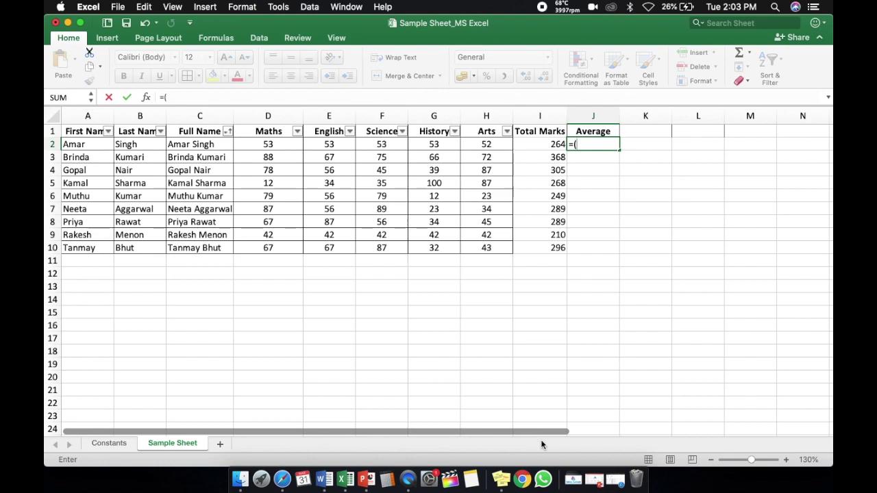
{"action": "left_click", "coordinate": [541, 142]}
{"action": "type", "text": ")"}
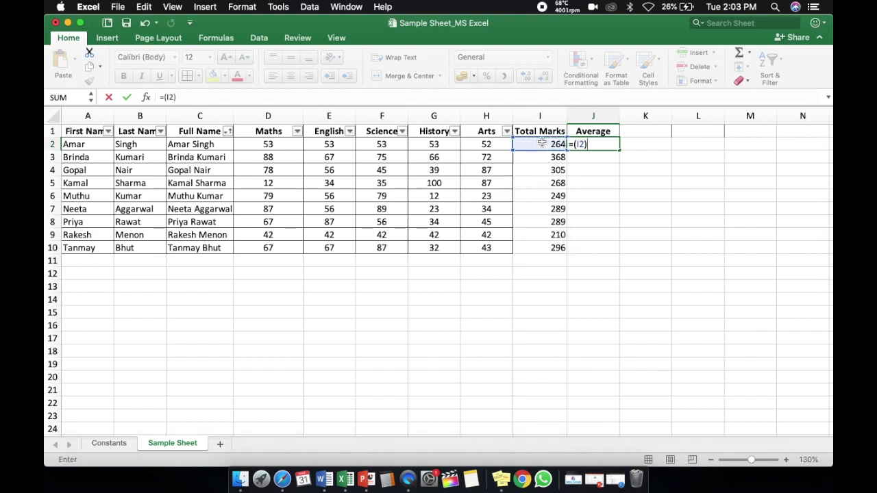
{"action": "key", "text": "BackSpace"}
{"action": "key", "text": "BackSpace"}
{"action": "key", "text": "BackSpace"}
{"action": "key", "text": "BackSpace"}
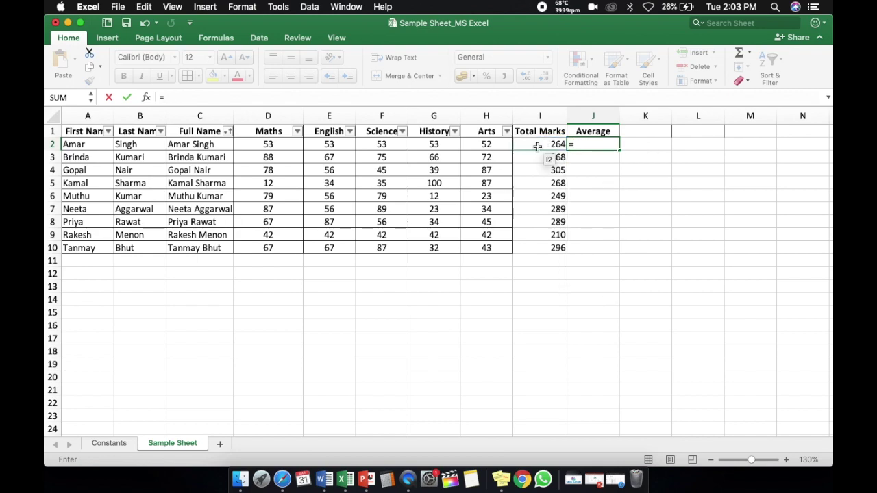
Calculate the first student's average in J2 by dividing the total marks by five with =I2/5
{"action": "left_click", "coordinate": [537, 146]}
{"action": "type", "text": "/"}
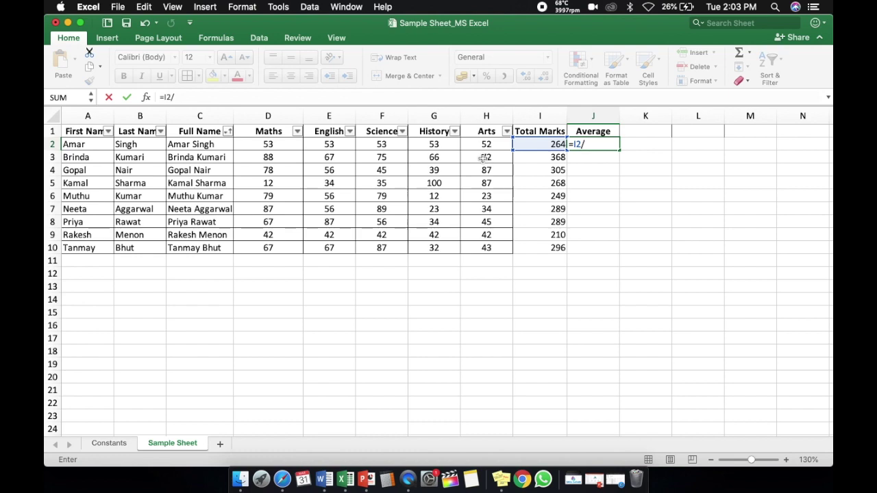
{"action": "type", "text": "5"}
{"action": "key", "text": "Return"}
{"action": "key", "text": "Up"}
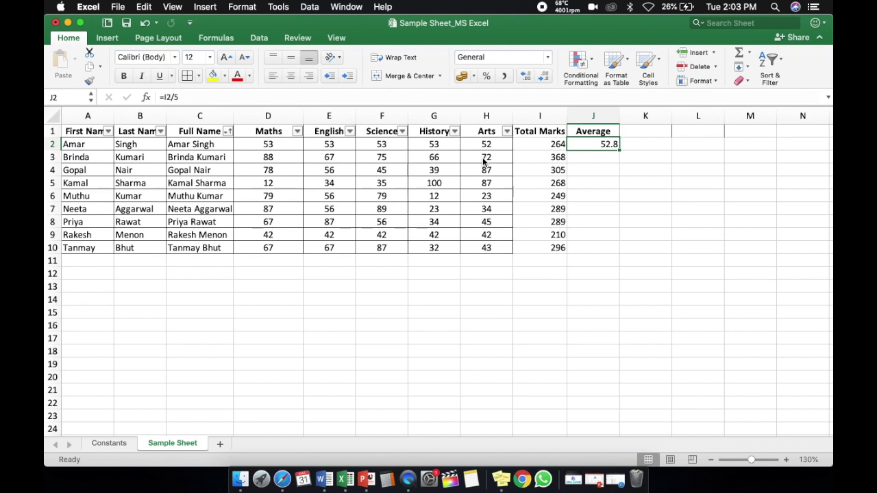
Replace the formula in J2 with =AVERAGE(D2:H2) and fill it down to J10 for all students
{"action": "key", "text": "BackSpace"}
{"action": "type", "text": "=av"}
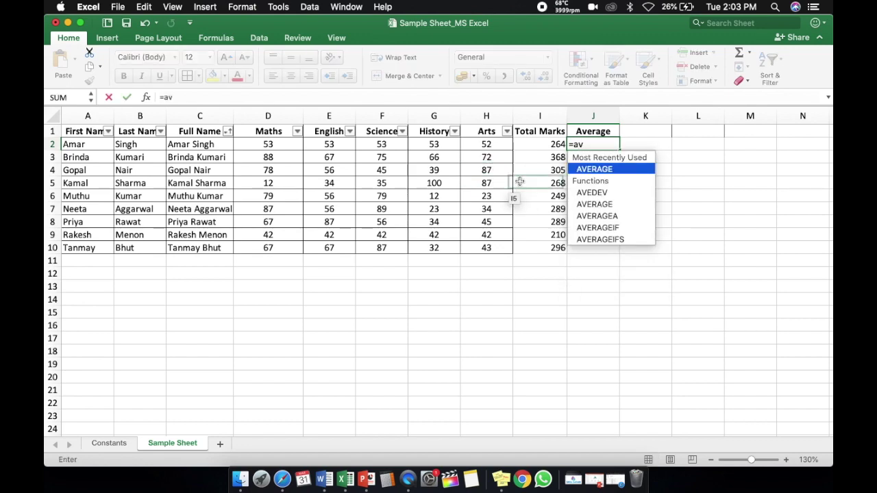
{"action": "double_click", "coordinate": [597, 170]}
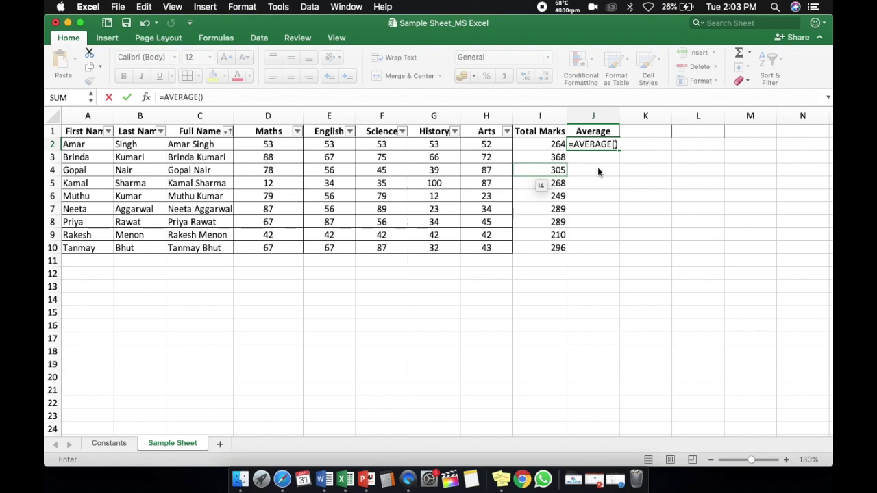
{"action": "left_click", "coordinate": [283, 145]}
{"action": "key", "text": "shift+Right"}
{"action": "key", "text": "shift+Right"}
{"action": "key", "text": "shift+Right"}
{"action": "key", "text": "shift+Right"}
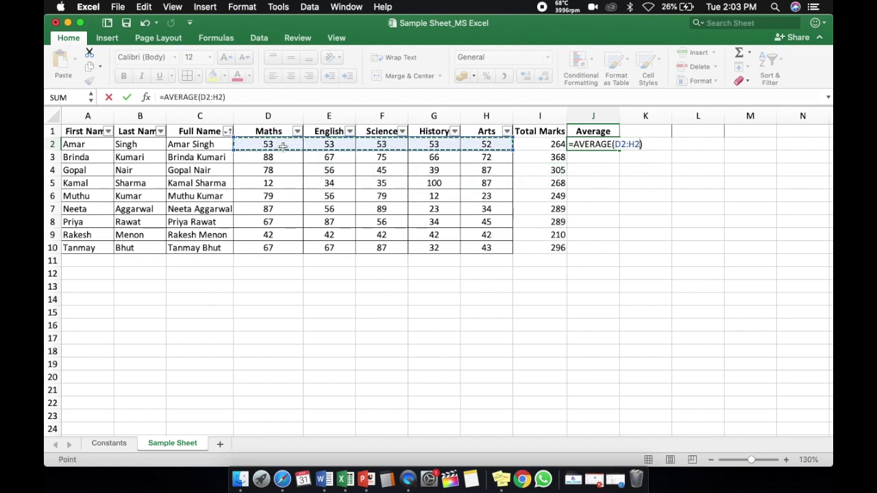
{"action": "key", "text": "Return"}
{"action": "key", "text": "Up"}
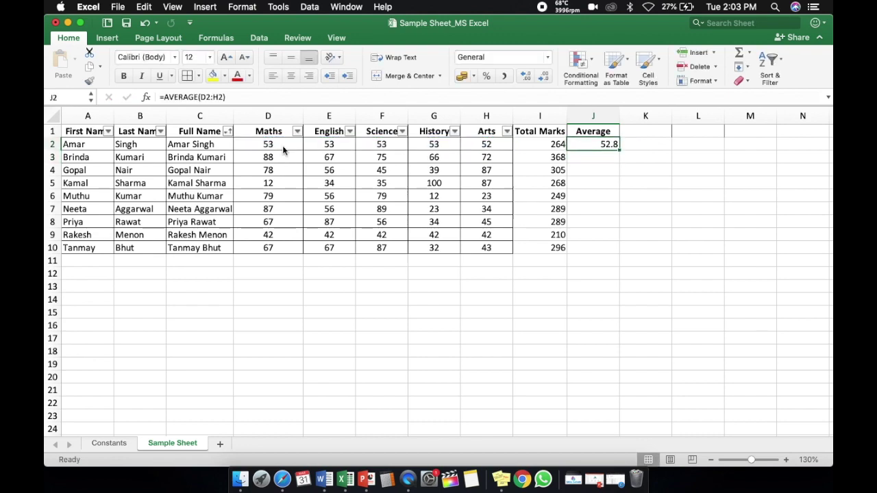
{"action": "double_click", "coordinate": [618, 148]}
{"action": "left_click", "coordinate": [654, 219]}
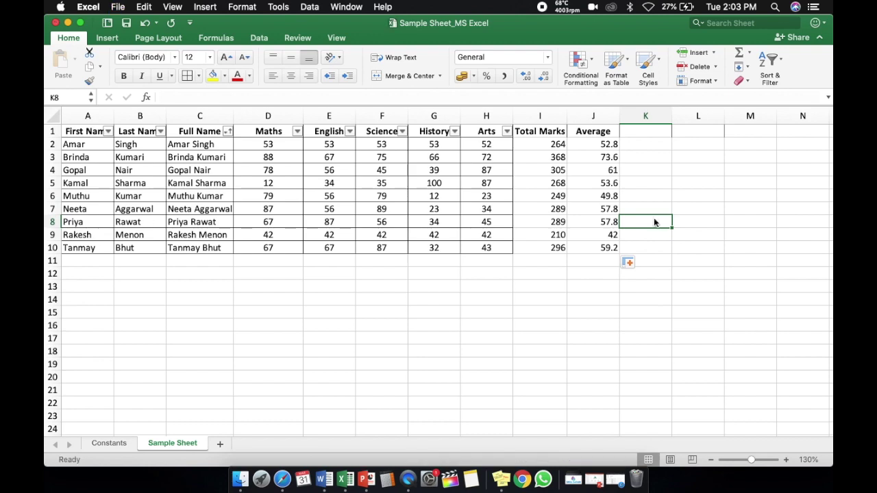
Switch to the Word task list, add "- Done" to the average marks item and return to the Excel sheet
{"action": "key", "text": "super+Tab"}
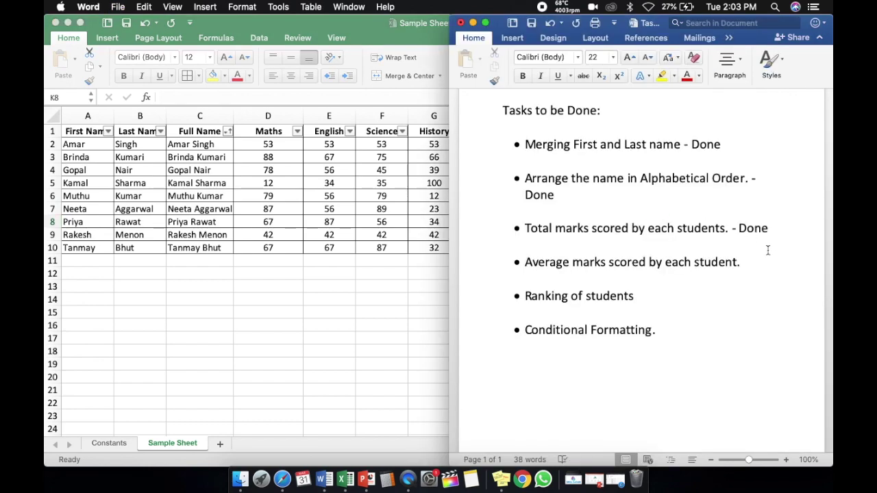
{"action": "type", "text": "- Done"}
{"action": "key", "text": "Down"}
{"action": "key", "text": "Down"}
{"action": "key", "text": "Down"}
{"action": "key", "text": "super+Tab"}
Enter the heading Rank in cell K1
{"action": "key", "text": "Up"}
{"action": "key", "text": "Up"}
{"action": "key", "text": "Up"}
{"action": "key", "text": "Up"}
{"action": "key", "text": "Up"}
{"action": "key", "text": "Up"}
{"action": "key", "text": "Up"}
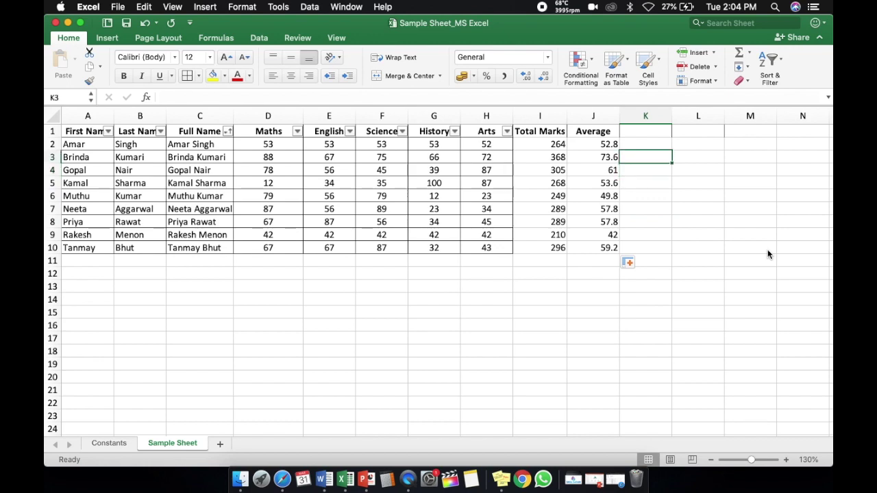
{"action": "type", "text": "Ran"}
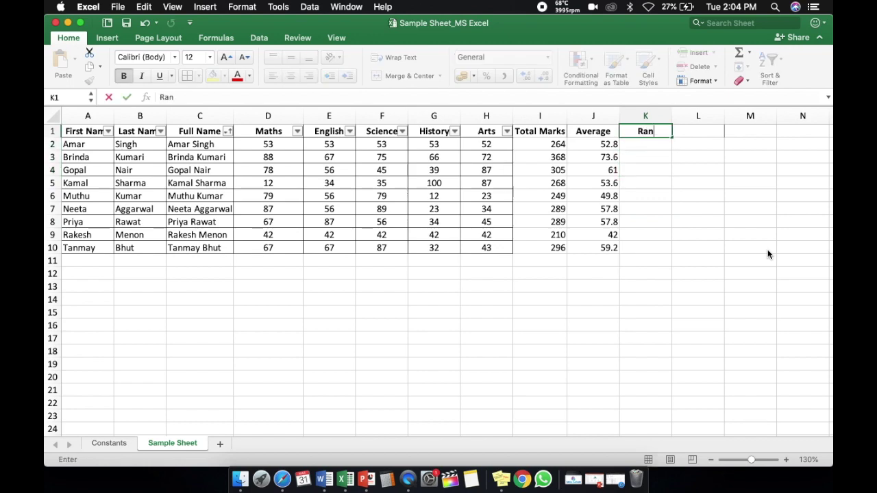
{"action": "type", "text": "k"}
{"action": "left_click", "coordinate": [682, 294]}
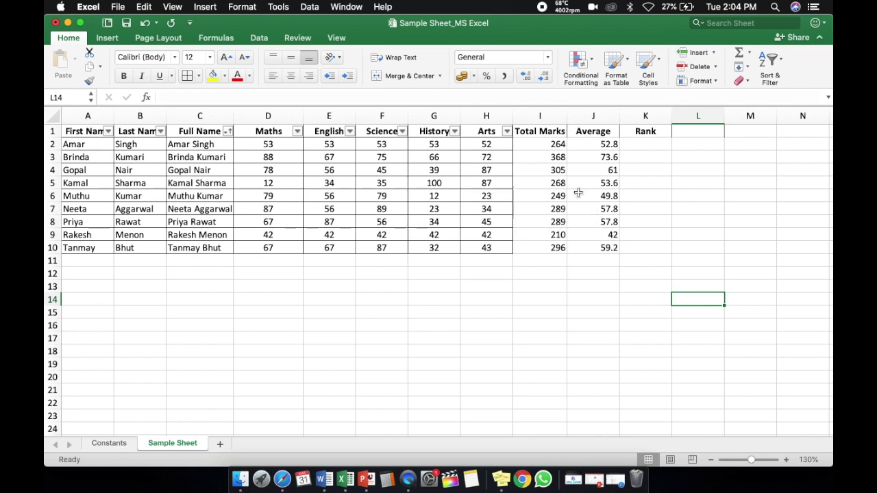
Go through the Total Marks values in I2:I10 to compare the students' scores for ranking
{"action": "left_click", "coordinate": [543, 141]}
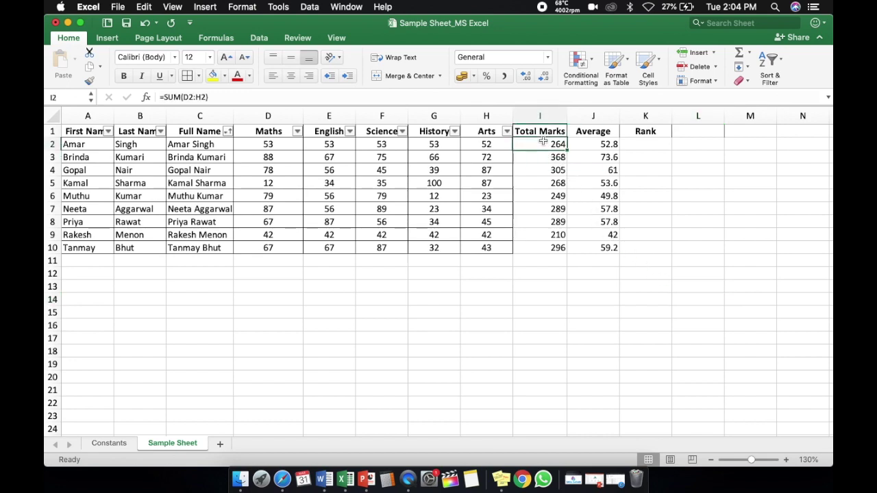
{"action": "key", "text": "Down"}
{"action": "key", "text": "Down"}
{"action": "key", "text": "Down"}
{"action": "key", "text": "Down"}
{"action": "key", "text": "Down"}
{"action": "key", "text": "Down"}
{"action": "key", "text": "Down"}
{"action": "key", "text": "Down"}
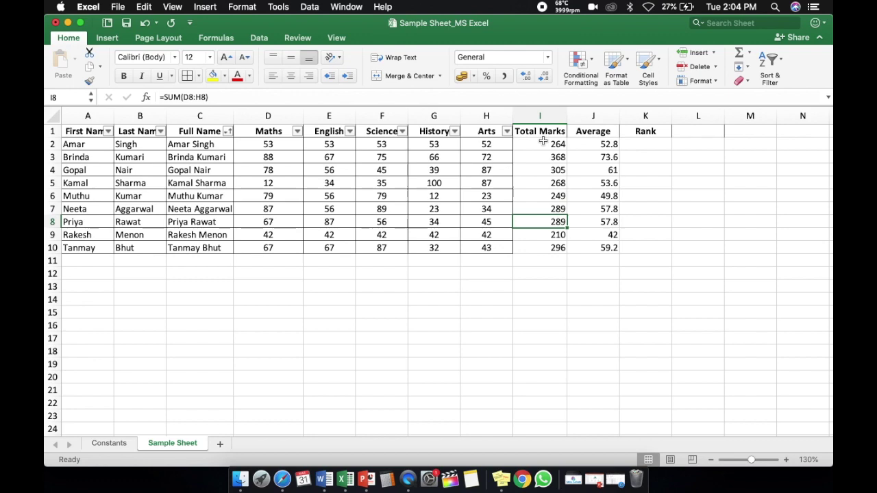
{"action": "key", "text": "Up"}
{"action": "key", "text": "Up"}
{"action": "key", "text": "Up"}
{"action": "key", "text": "Up"}
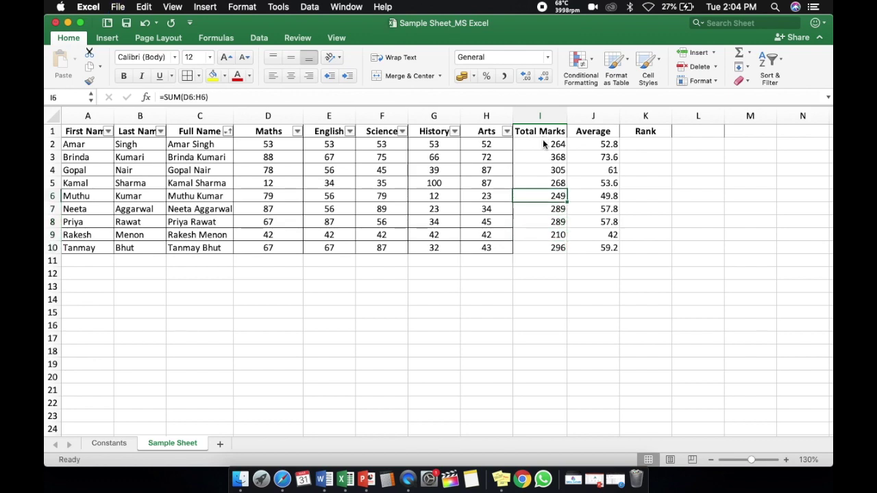
{"action": "key", "text": "Up"}
{"action": "key", "text": "Up"}
{"action": "key", "text": "Up"}
{"action": "key", "text": "Up"}
{"action": "key", "text": "Up"}
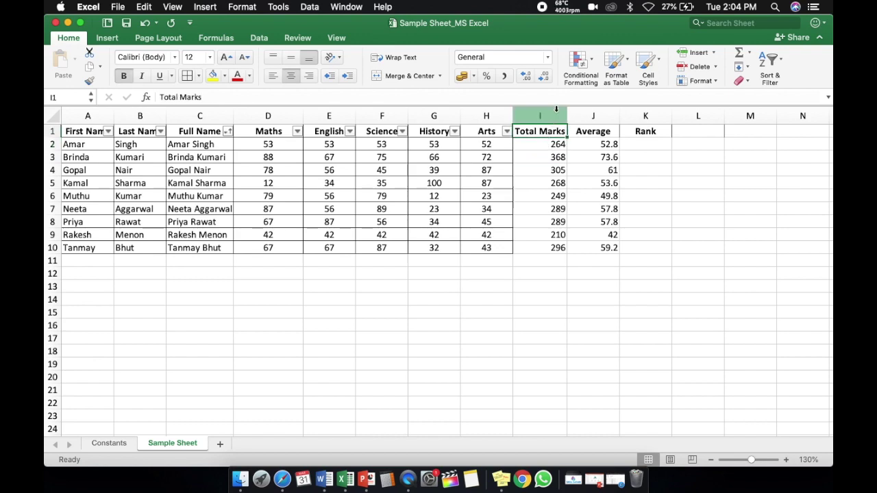
Remove the existing header filters and apply Filter again so it also covers Total Marks, Average and Rank
{"action": "left_click", "coordinate": [541, 117]}
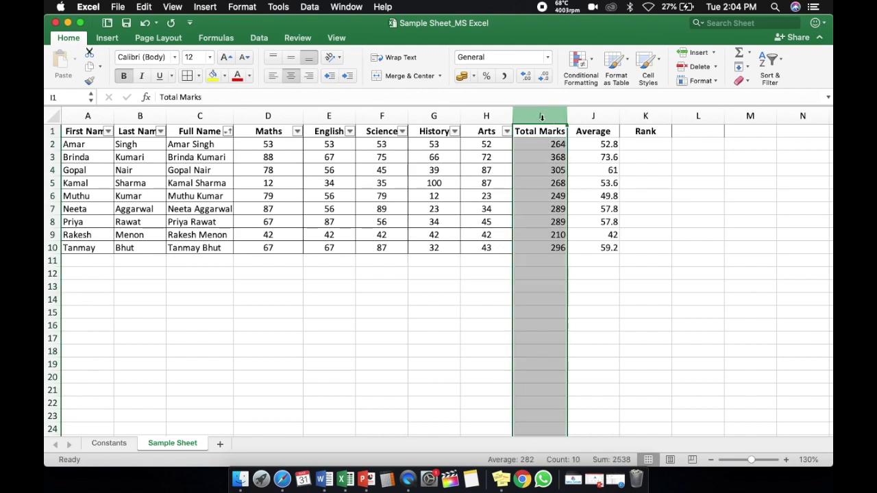
{"action": "left_click", "coordinate": [779, 67]}
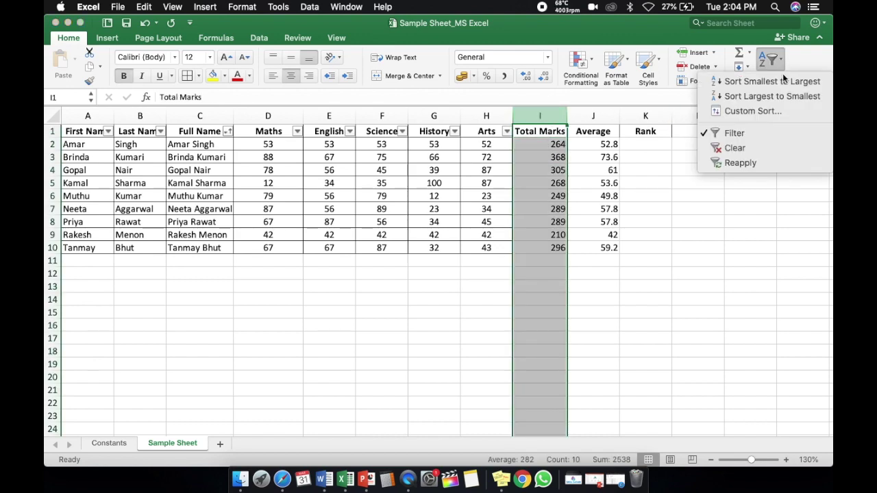
{"action": "left_click", "coordinate": [754, 135]}
{"action": "left_click", "coordinate": [753, 135]}
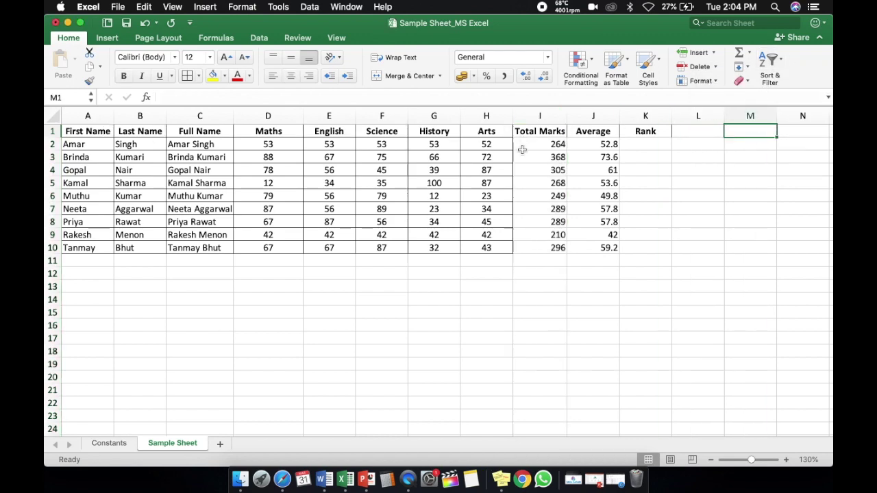
{"action": "left_click", "coordinate": [532, 130]}
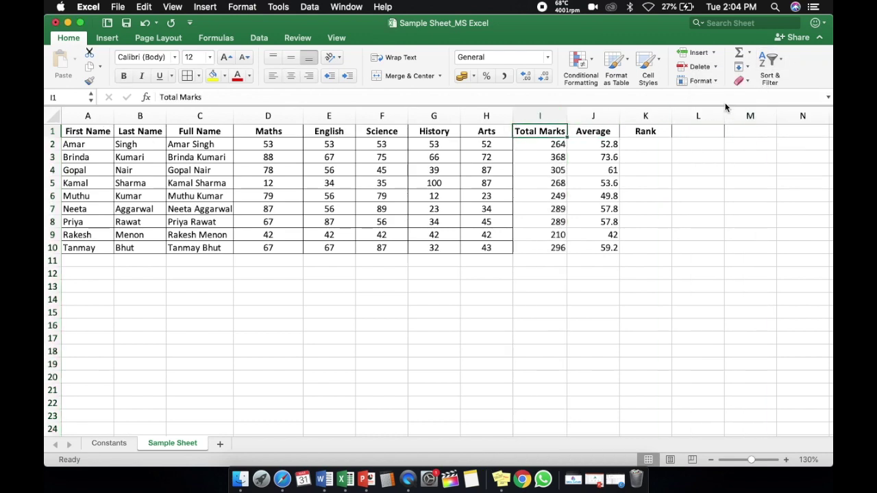
{"action": "left_click", "coordinate": [783, 65]}
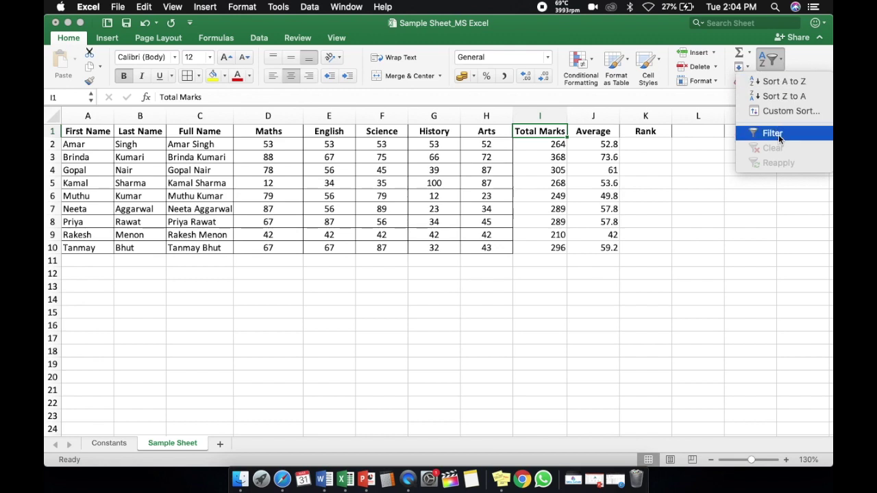
{"action": "left_click", "coordinate": [778, 134]}
Sort the student rows by Total Marks in ascending order
{"action": "left_click", "coordinate": [561, 132]}
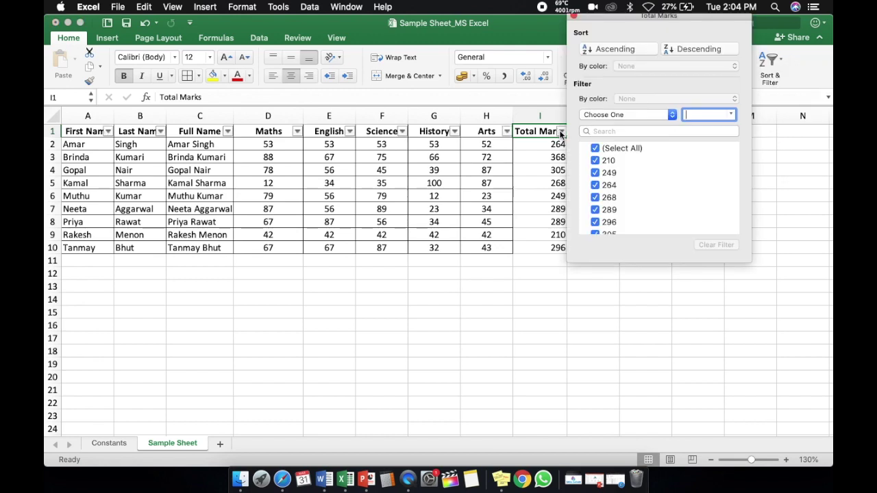
{"action": "left_click", "coordinate": [613, 49]}
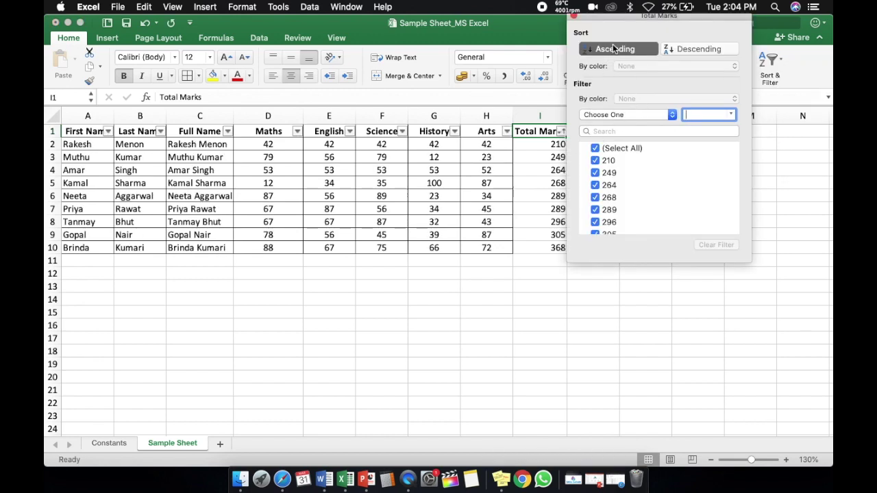
{"action": "left_click", "coordinate": [488, 294]}
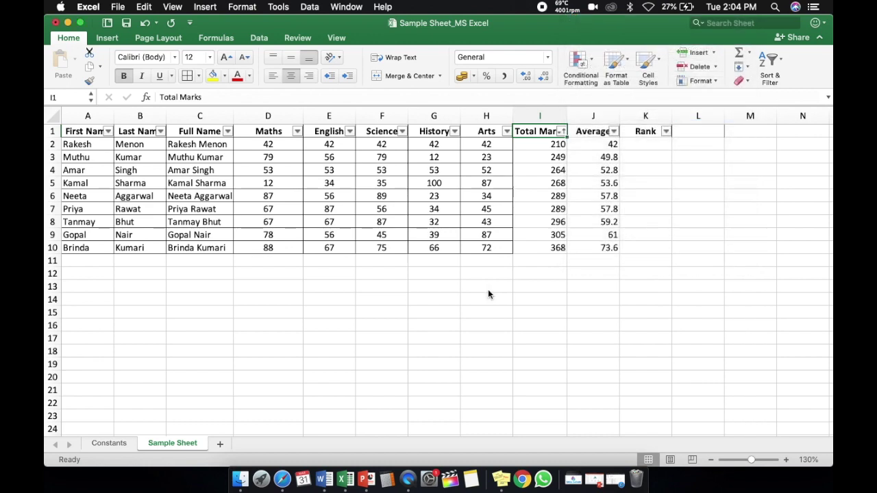
Sort the student rows by Total Marks in descending order
{"action": "left_click", "coordinate": [561, 132]}
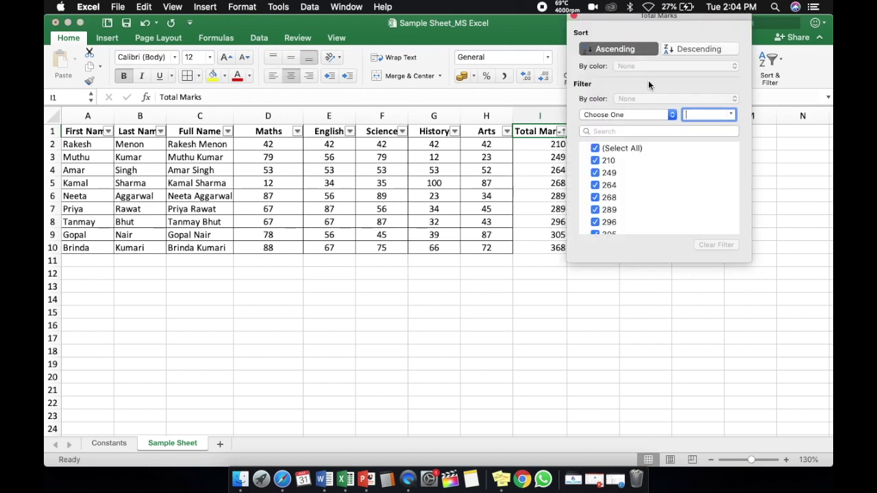
{"action": "left_click", "coordinate": [708, 48]}
{"action": "left_click", "coordinate": [617, 195]}
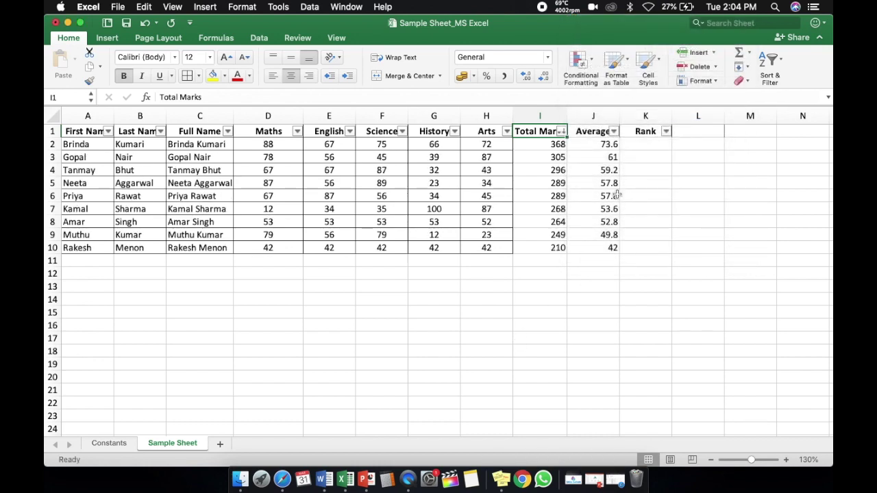
Enter the ranks 1, 2 and 3 for the three highest-scoring students in K2:K4
{"action": "left_click", "coordinate": [644, 146]}
{"action": "type", "text": "1"}
{"action": "key", "text": "Return"}
{"action": "type", "text": "2"}
{"action": "key", "text": "Return"}
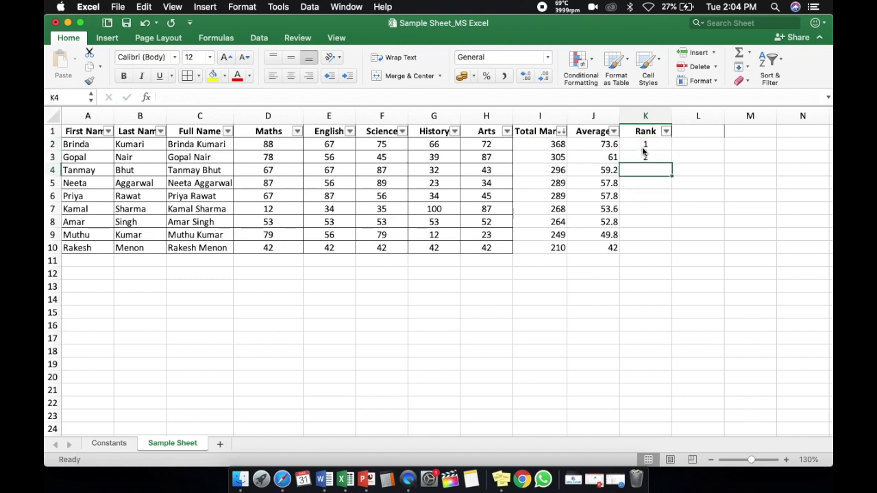
{"action": "type", "text": "3"}
{"action": "key", "text": "Return"}
{"action": "key", "text": "Up"}
{"action": "key", "text": "Up"}
{"action": "key", "text": "Up"}
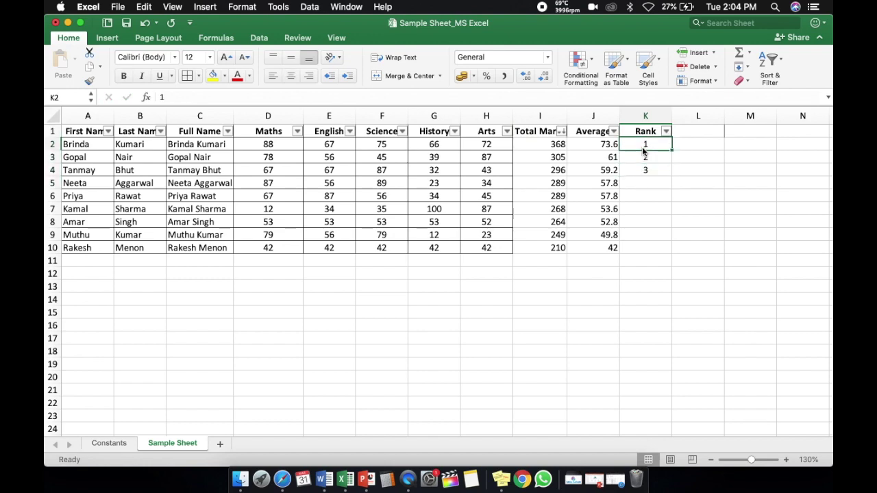
Examine the Full Name column to see which students hold the first three ranks
{"action": "left_click", "coordinate": [644, 154]}
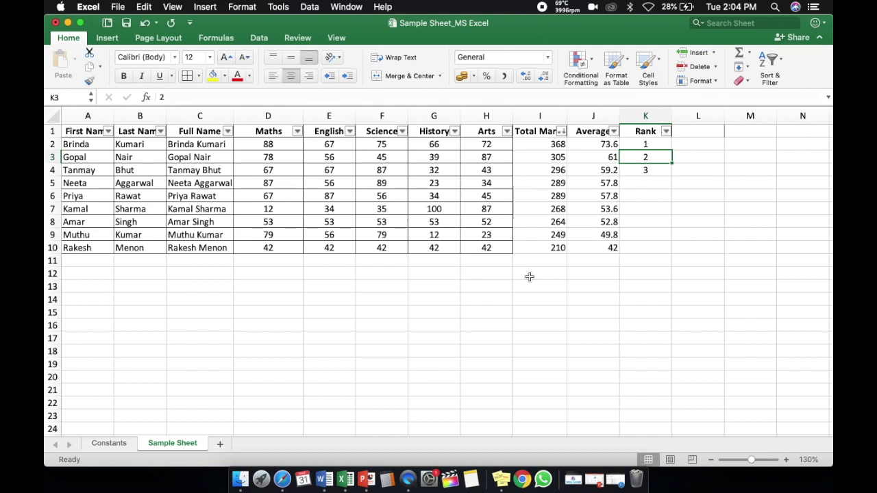
{"action": "key", "text": "Left"}
{"action": "key", "text": "Left"}
{"action": "key", "text": "Left"}
{"action": "key", "text": "Left"}
{"action": "key", "text": "Left"}
{"action": "key", "text": "Left"}
{"action": "key", "text": "Left"}
{"action": "key", "text": "Left"}
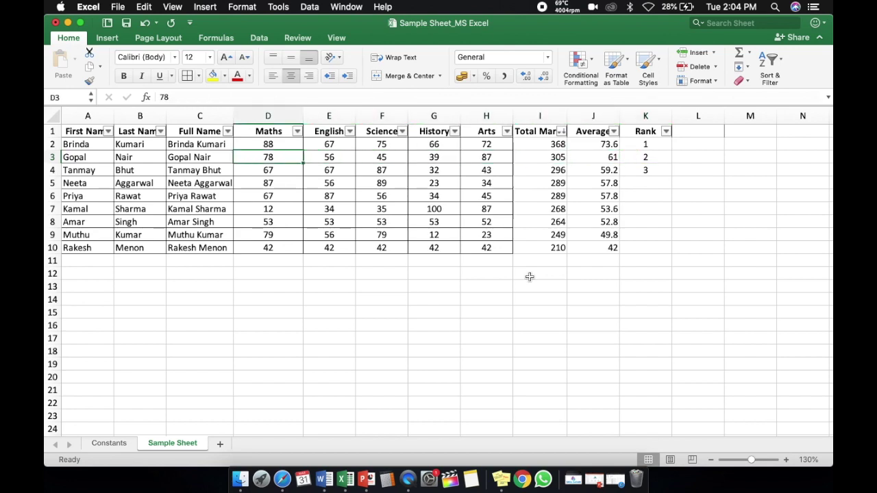
{"action": "key", "text": "Up"}
{"action": "key", "text": "Up"}
{"action": "key", "text": "Down"}
{"action": "key", "text": "Down"}
{"action": "key", "text": "Down"}
{"action": "key", "text": "Down"}
{"action": "key", "text": "Down"}
{"action": "key", "text": "Down"}
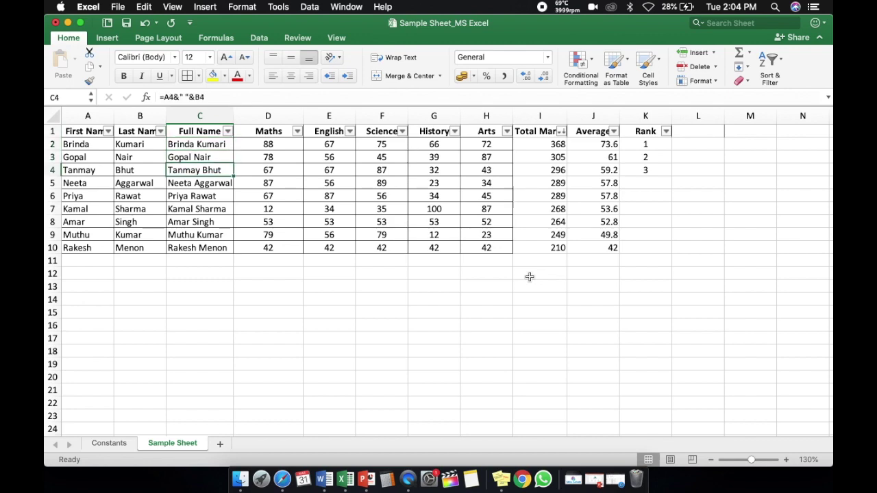
Undo the three rank entries and both Total Marks sorts to restore the alphabetical student order
{"action": "key", "text": "Down"}
{"action": "key", "text": "Down"}
{"action": "key", "text": "Up"}
{"action": "key", "text": "Up"}
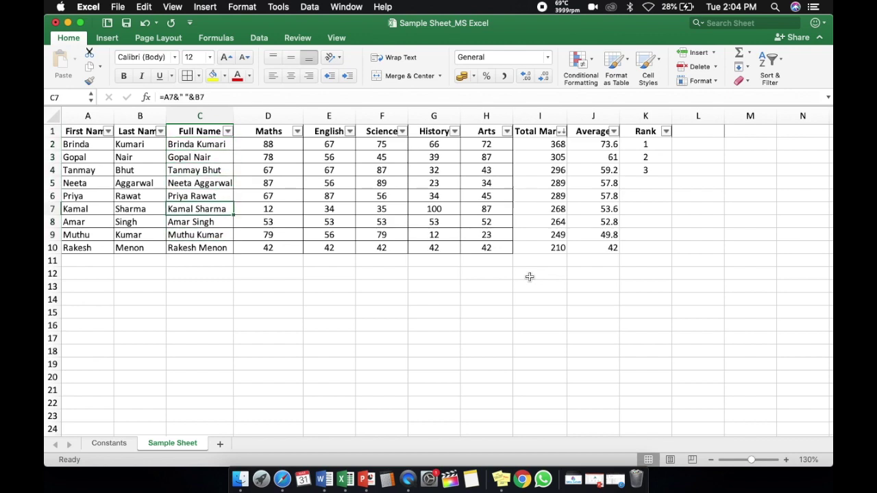
{"action": "key", "text": "super+z"}
{"action": "key", "text": "super+z"}
{"action": "key", "text": "super+z"}
{"action": "key", "text": "super+z"}
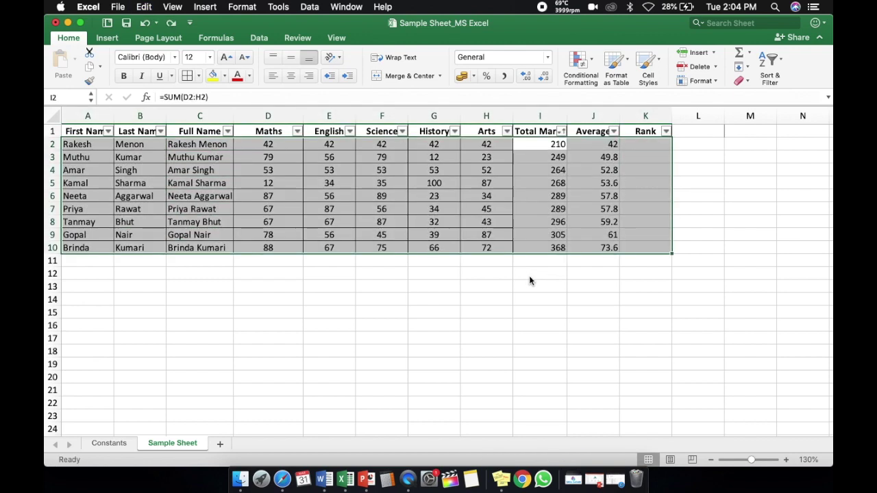
{"action": "key", "text": "super+z"}
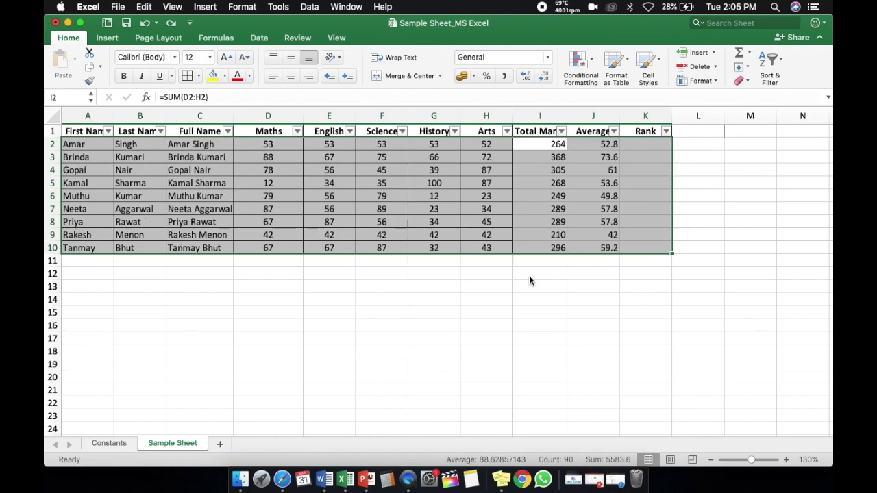
Start a RANK formula in K2 with the total marks in I2 as the number to rank
{"action": "key", "text": "Left"}
{"action": "key", "text": "Right"}
{"action": "key", "text": "Right"}
{"action": "key", "text": "Right"}
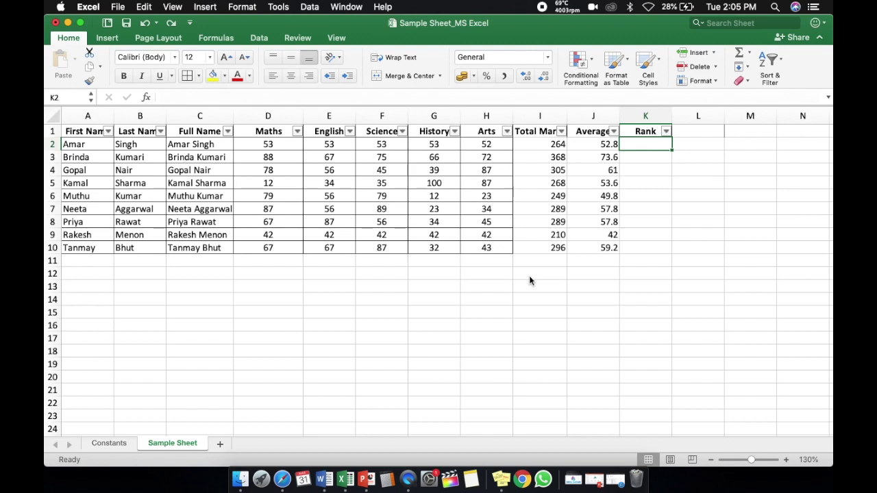
{"action": "type", "text": "="}
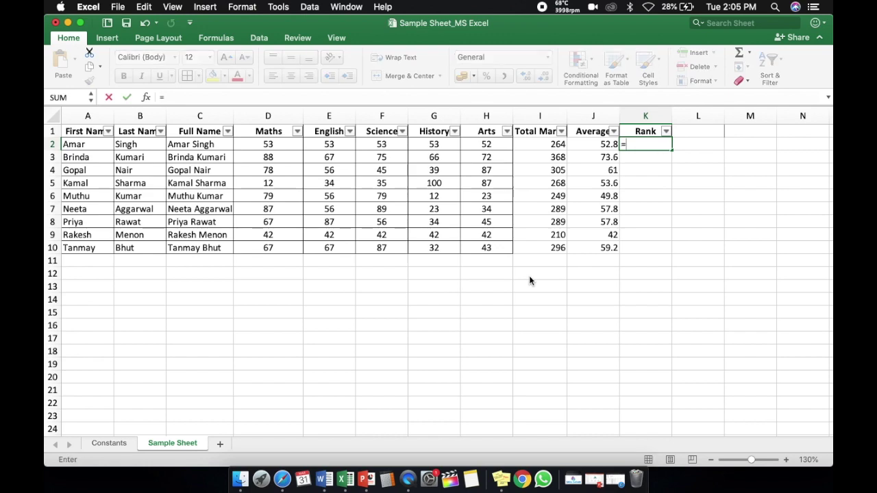
{"action": "type", "text": "ra"}
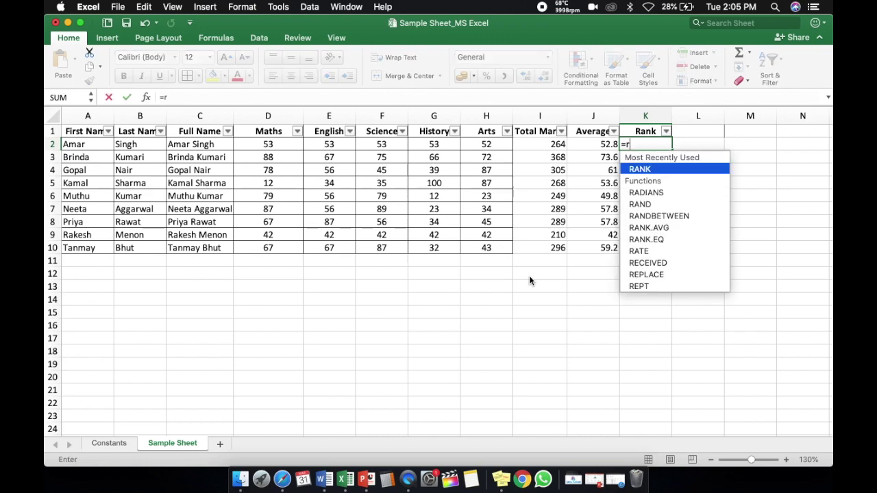
{"action": "double_click", "coordinate": [661, 168]}
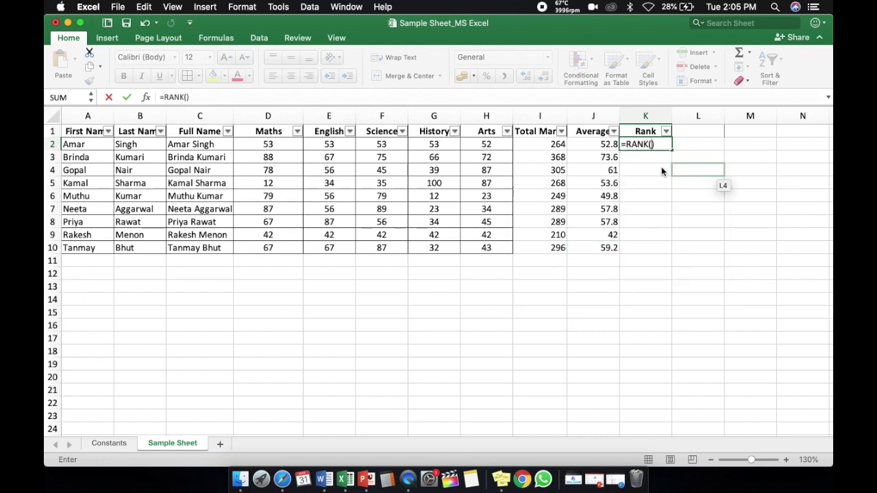
{"action": "left_click", "coordinate": [552, 144]}
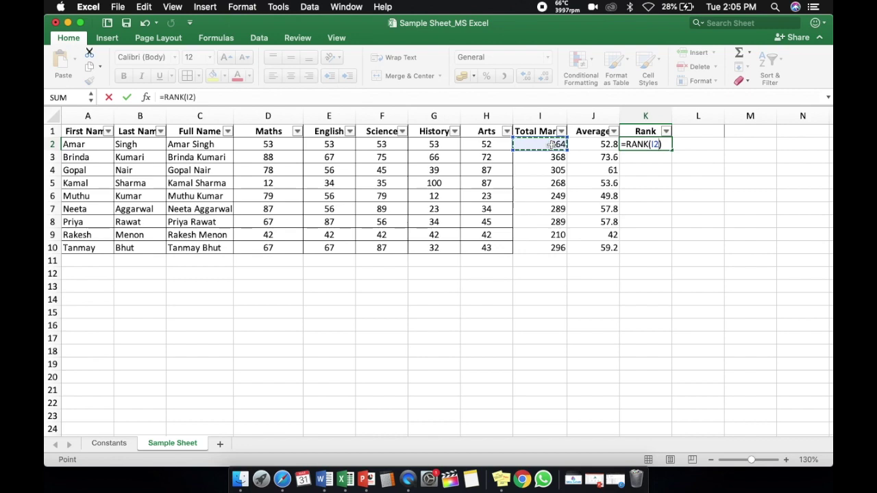
Add the Total Marks range I2:I10 as the reference and enter =RANK(I2,I2:I10) in K2
{"action": "type", "text": ","}
{"action": "key", "text": "shift+Down"}
{"action": "key", "text": "shift+Down"}
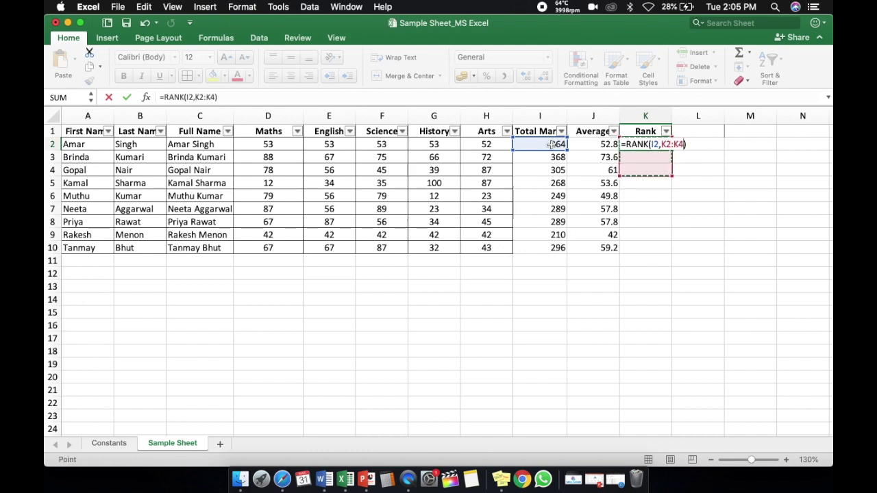
{"action": "key", "text": "Up"}
{"action": "key", "text": "Down"}
{"action": "key", "text": "Left"}
{"action": "key", "text": "Left"}
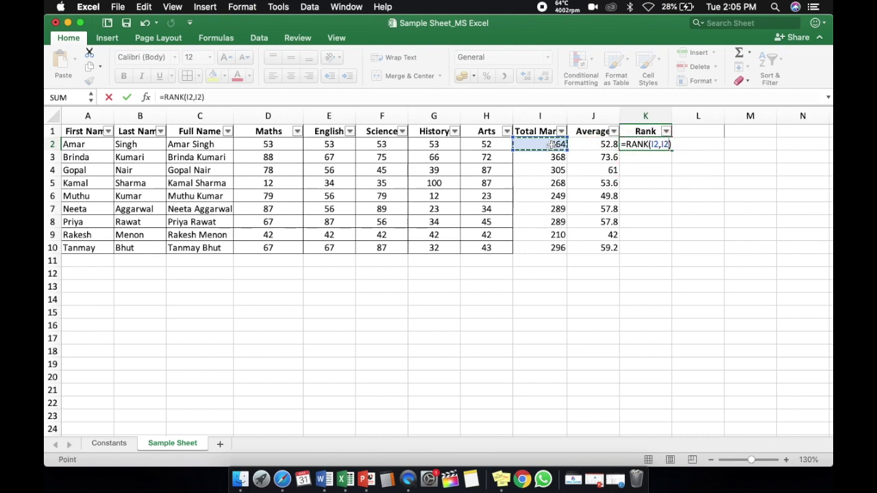
{"action": "key", "text": "shift+Down"}
{"action": "key", "text": "shift+Down"}
{"action": "key", "text": "shift+Down"}
{"action": "key", "text": "shift+Down"}
{"action": "key", "text": "shift+Down"}
{"action": "key", "text": "shift+Down"}
{"action": "key", "text": "shift+Down"}
{"action": "key", "text": "shift+Down"}
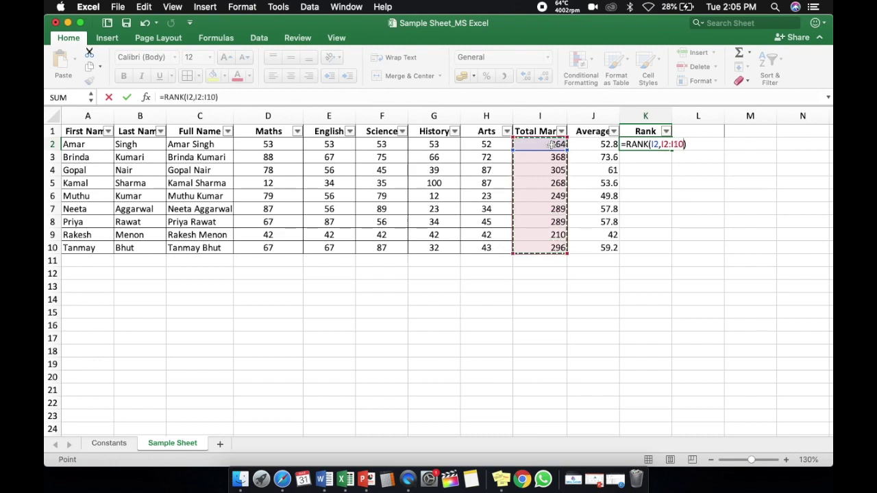
{"action": "key", "text": "Return"}
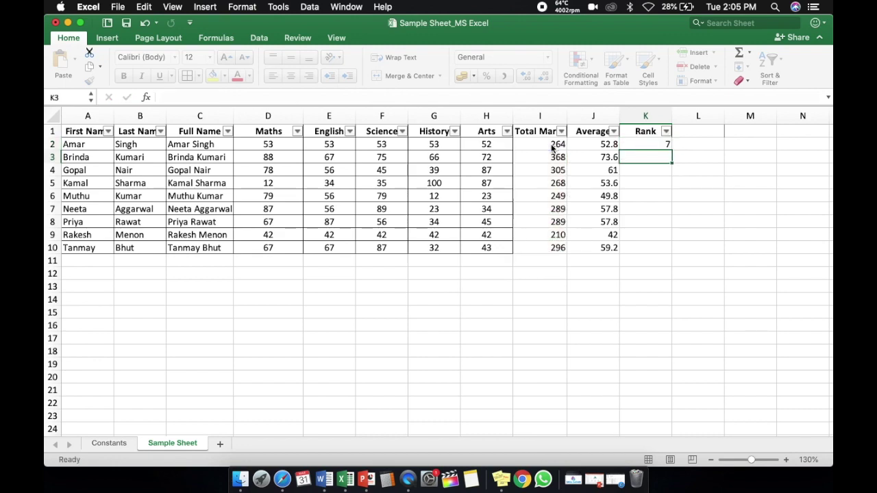
Fill the rank formula from K2 down to K10
{"action": "key", "text": "Up"}
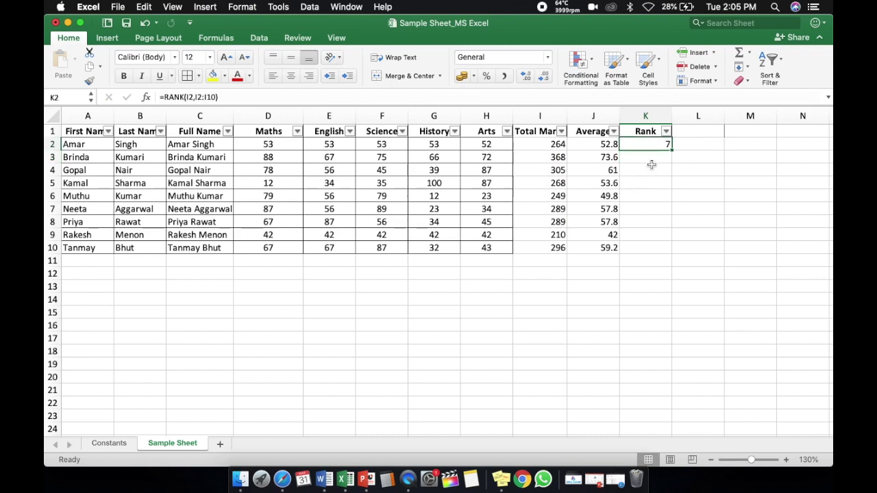
{"action": "left_click_drag", "start_coordinate": [671, 149], "coordinate": [670, 253]}
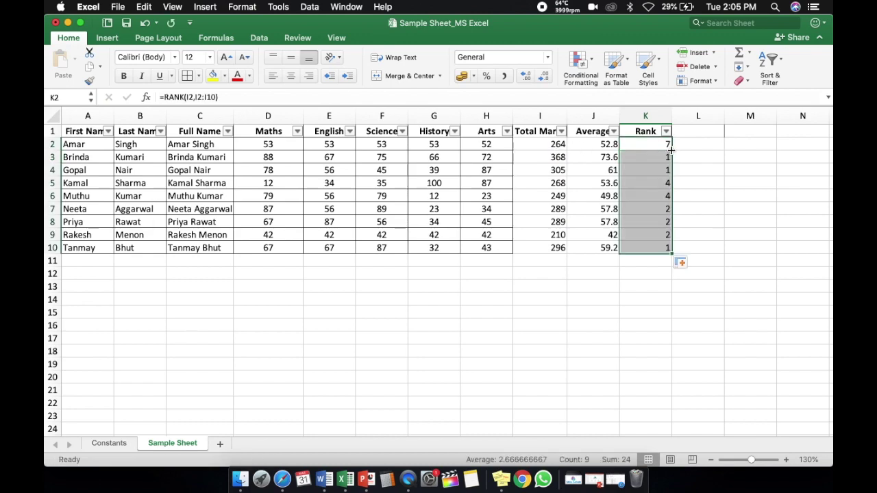
{"action": "left_click", "coordinate": [644, 278]}
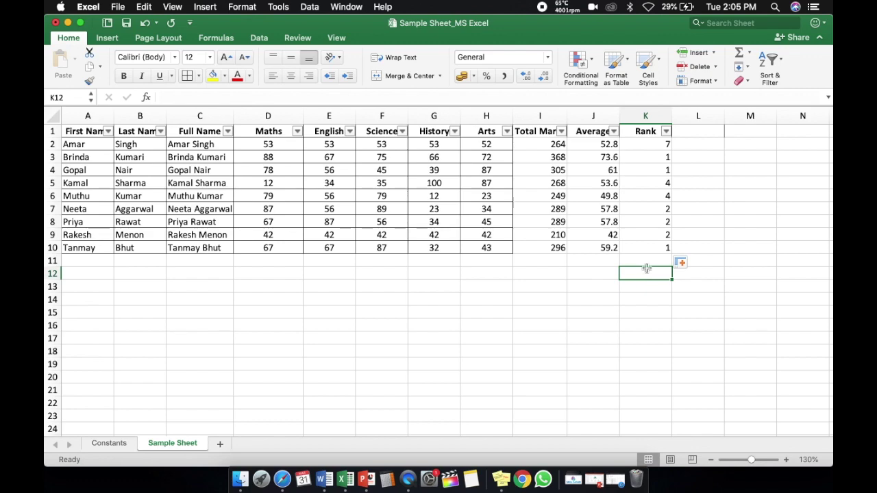
Compare the ranks of the students in rows 3 and 4 with their total marks
{"action": "left_click", "coordinate": [649, 159]}
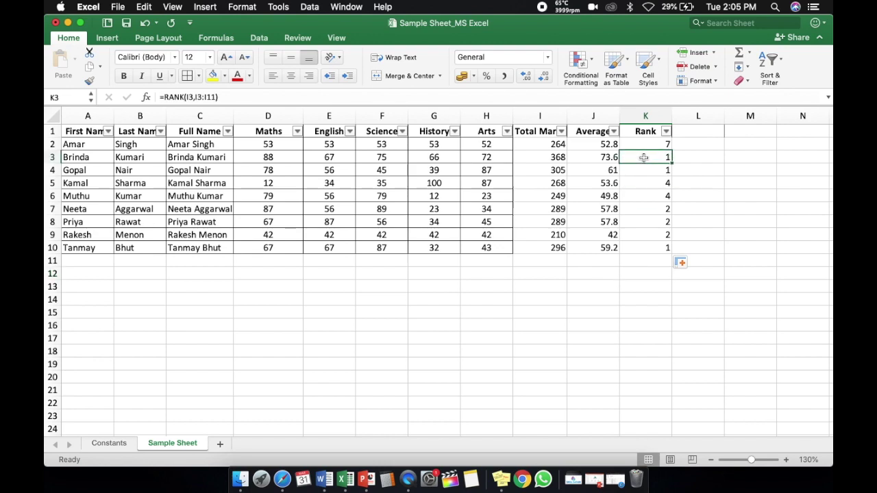
{"action": "key", "text": "Left"}
{"action": "key", "text": "Left"}
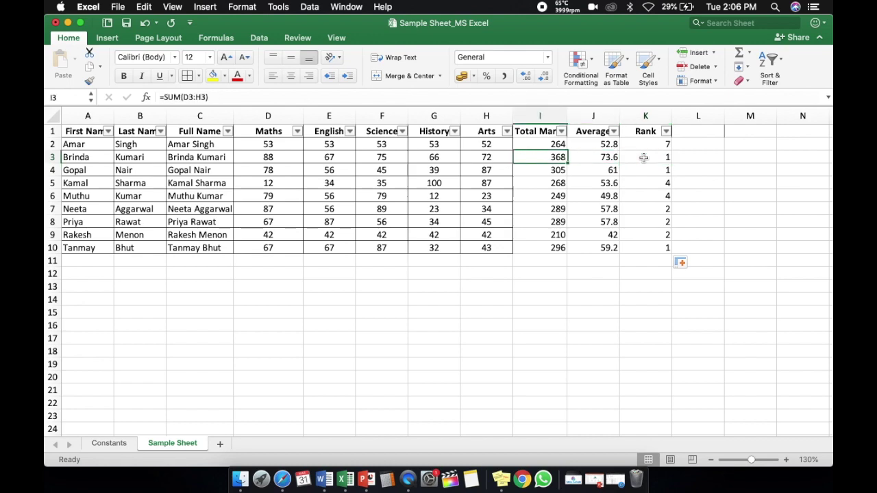
{"action": "key", "text": "Down"}
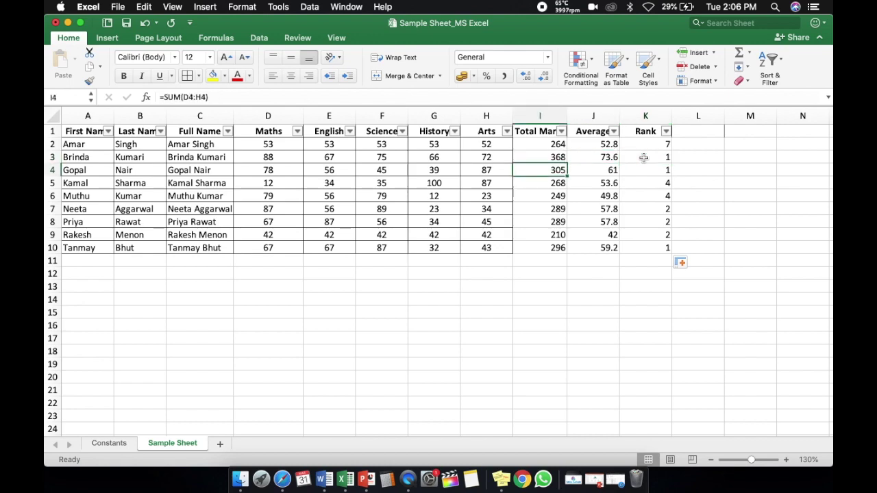
{"action": "key", "text": "Right"}
{"action": "key", "text": "Right"}
{"action": "key", "text": "Up"}
{"action": "key", "text": "Left"}
{"action": "key", "text": "Left"}
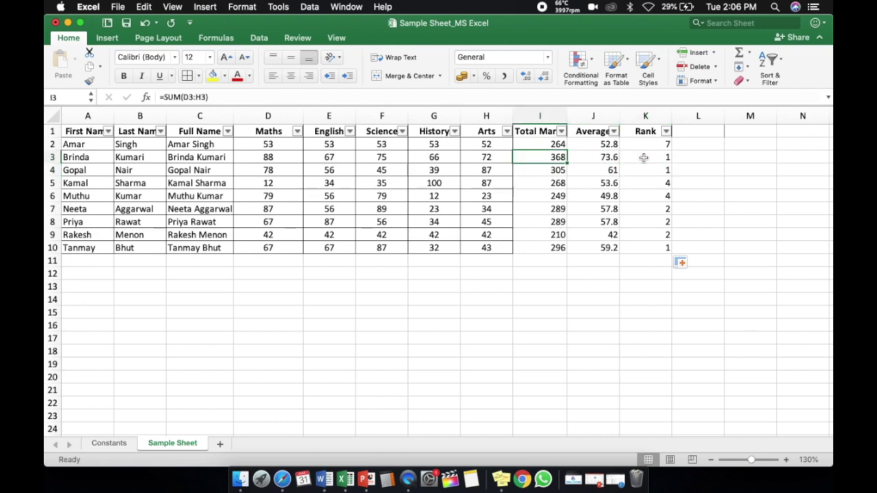
Clear the calculated ranks from K2:K10
{"action": "key", "text": "Right"}
{"action": "key", "text": "Right"}
{"action": "key", "text": "Up"}
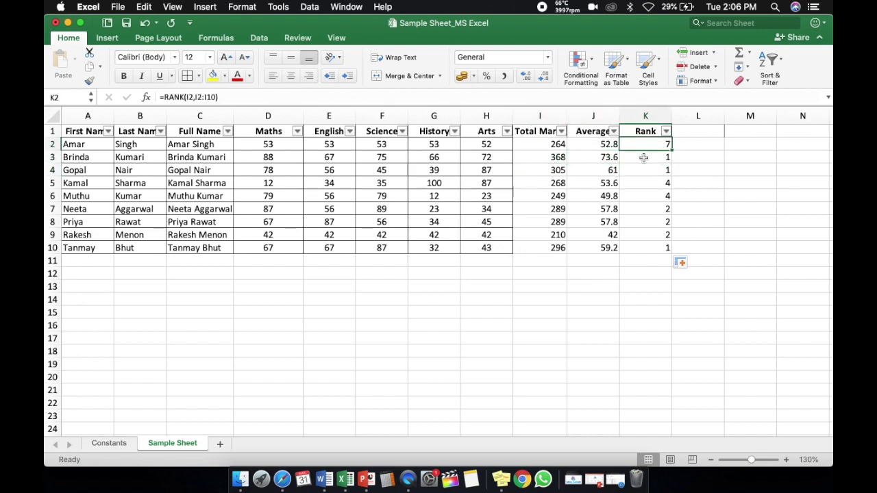
{"action": "key", "text": "shift+Down"}
{"action": "key", "text": "shift+Down"}
{"action": "key", "text": "shift+Down"}
{"action": "key", "text": "shift+Down"}
{"action": "key", "text": "shift+Down"}
{"action": "key", "text": "shift+Down"}
{"action": "key", "text": "shift+Down"}
{"action": "key", "text": "shift+Down"}
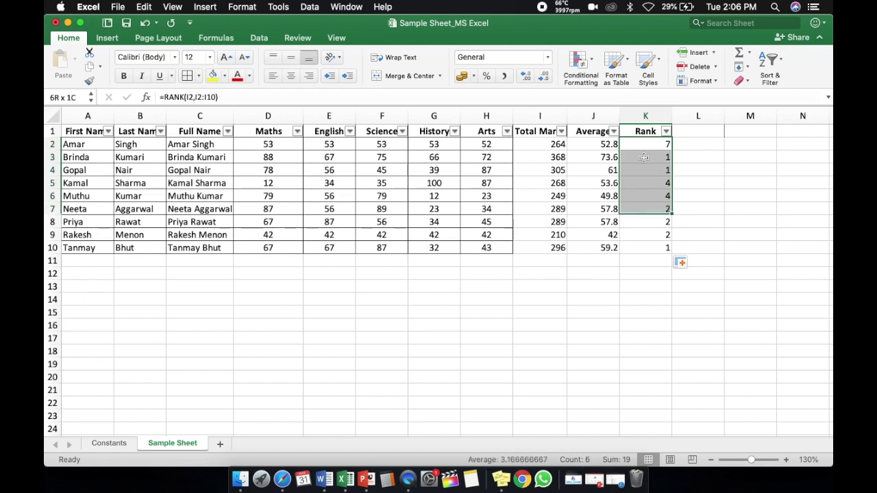
{"action": "key", "text": "Delete"}
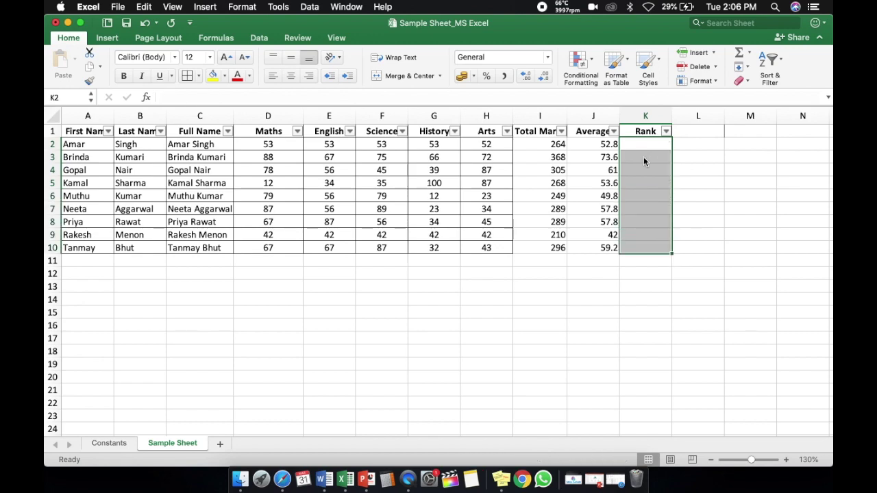
Begin a new RANK formula in K2 that takes I2 as the number to rank
{"action": "key", "text": "shift+Up"}
{"action": "key", "text": "shift+Up"}
{"action": "key", "text": "shift+Up"}
{"action": "key", "text": "shift+Up"}
{"action": "key", "text": "shift+Up"}
{"action": "key", "text": "shift+Up"}
{"action": "key", "text": "shift+Up"}
{"action": "key", "text": "shift+Up"}
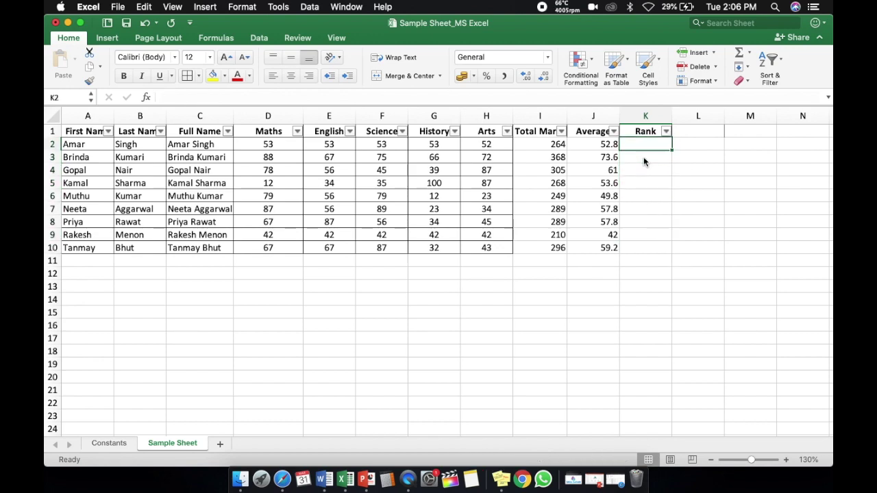
{"action": "type", "text": "="}
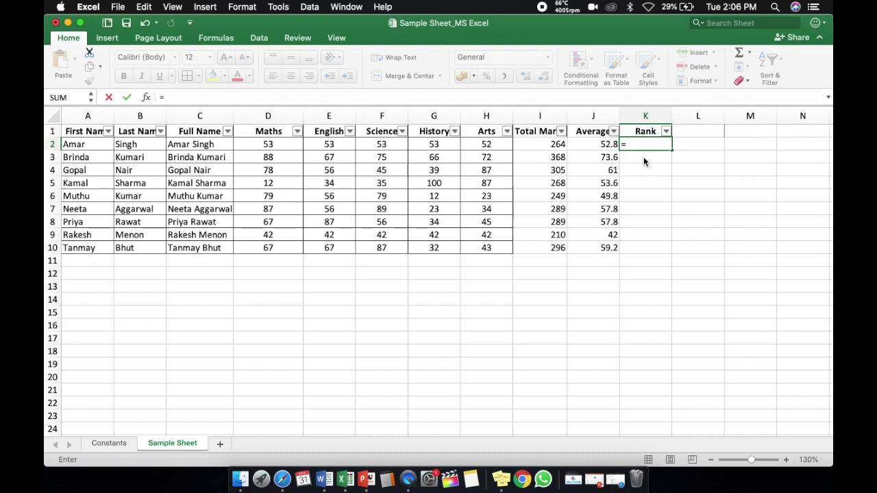
{"action": "type", "text": "r"}
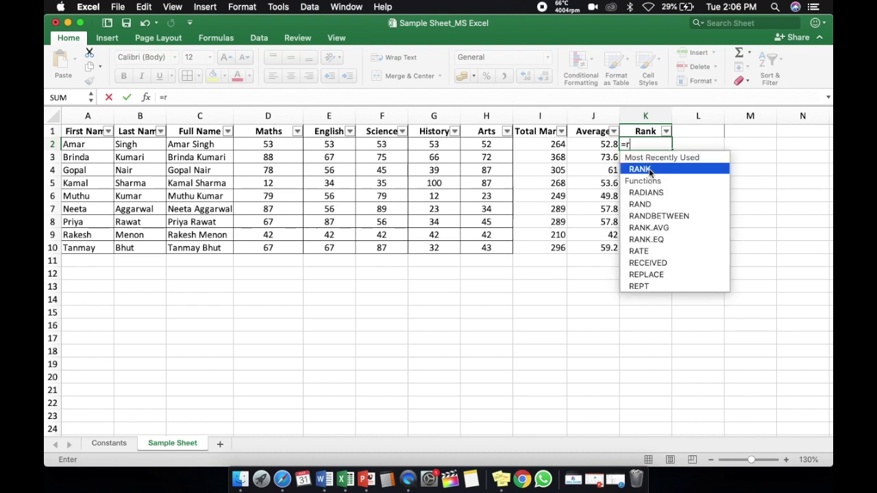
{"action": "double_click", "coordinate": [645, 168]}
{"action": "left_click", "coordinate": [535, 142]}
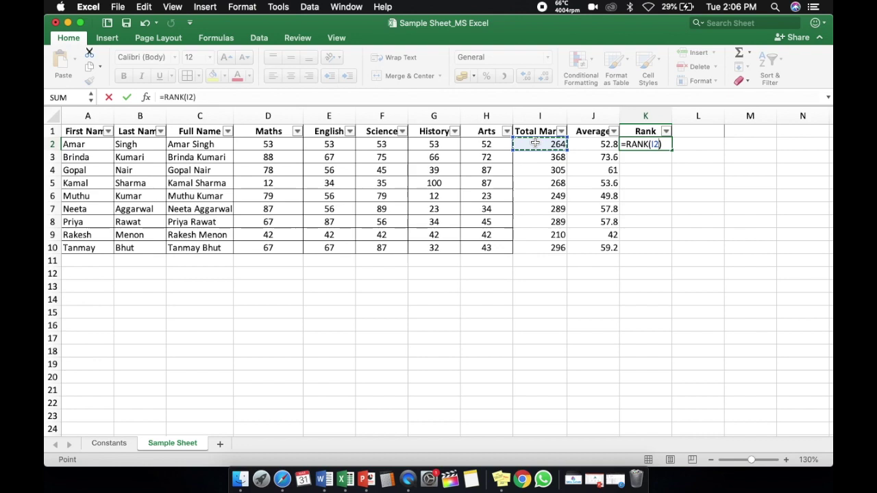
Complete the K2 formula as =RANK(I2,I2:I10), using the whole Total Marks column as the reference
{"action": "type", "text": ","}
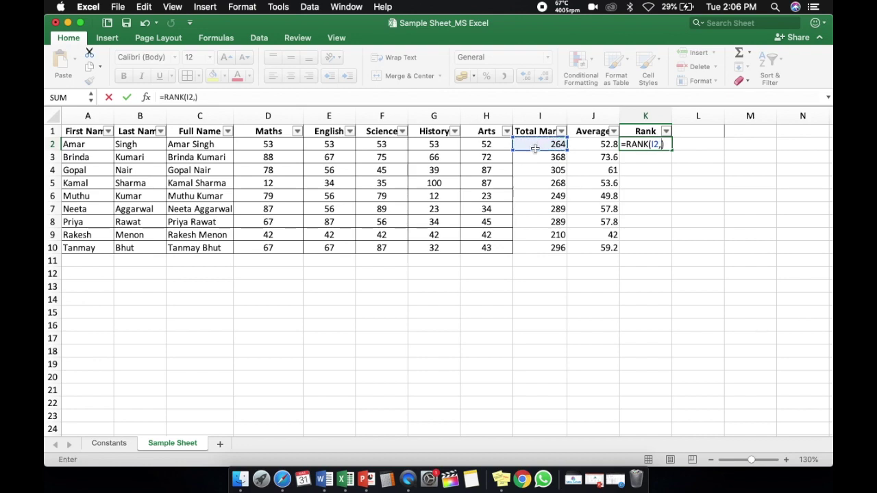
{"action": "key", "text": "shift+Down"}
{"action": "key", "text": "shift+Down"}
{"action": "key", "text": "Up"}
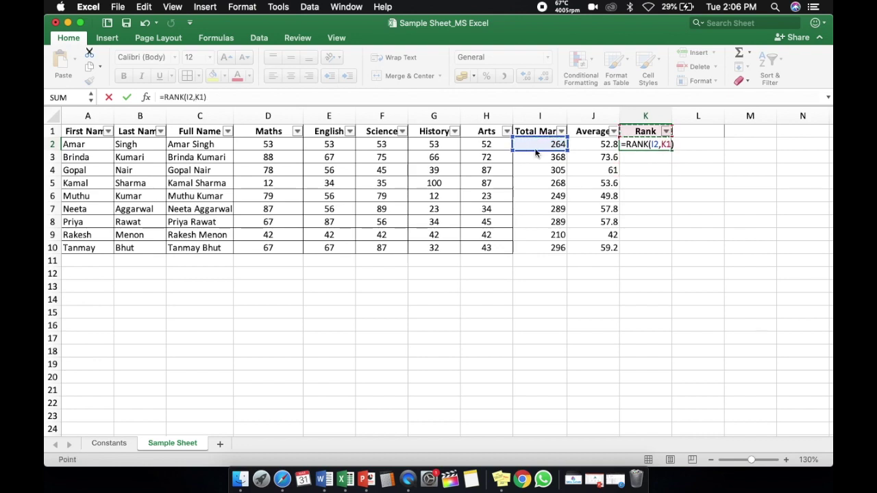
{"action": "key", "text": "Left"}
{"action": "key", "text": "Left"}
{"action": "key", "text": "Down"}
{"action": "key", "text": "shift+Down"}
{"action": "key", "text": "shift+Down"}
{"action": "key", "text": "shift+Down"}
{"action": "key", "text": "shift+Down"}
{"action": "key", "text": "shift+Down"}
{"action": "key", "text": "shift+Down"}
{"action": "key", "text": "shift+Down"}
{"action": "key", "text": "shift+Down"}
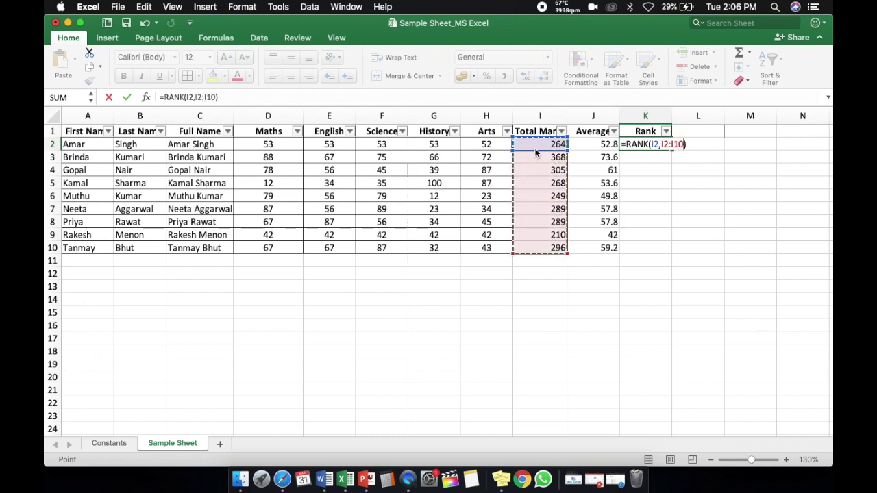
{"action": "key", "text": "Return"}
Copy the K2 rank formula down to the remaining students in K3:K10
{"action": "key", "text": "Up"}
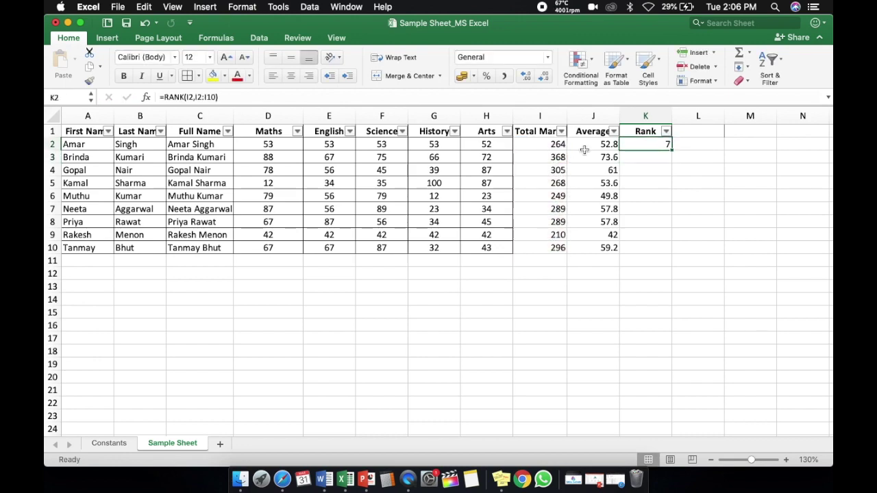
{"action": "double_click", "coordinate": [673, 150]}
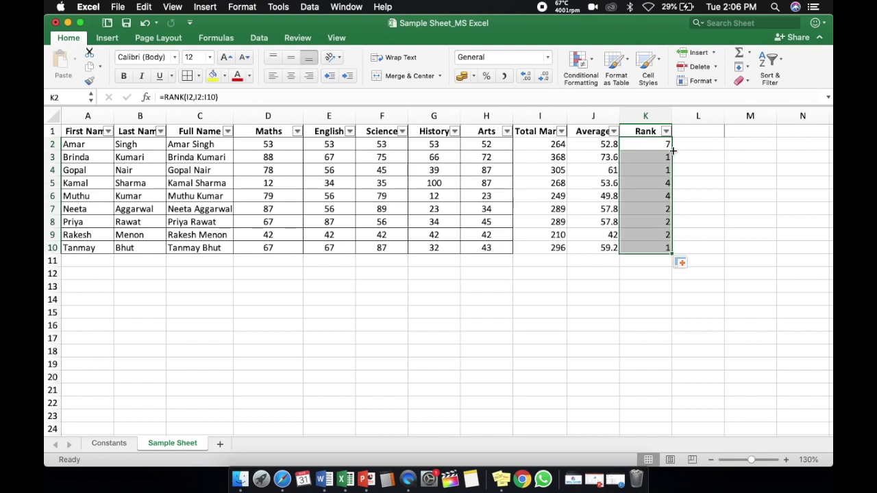
{"action": "left_click", "coordinate": [694, 195]}
Examine the rank formulas in K2 and K3, selecting the range I3:I11 that the K3 formula references
{"action": "left_click", "coordinate": [653, 144]}
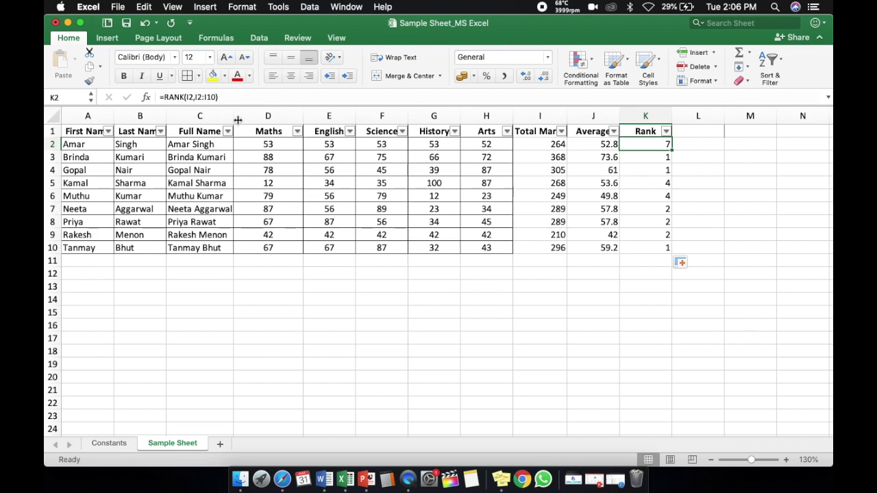
{"action": "key", "text": "Down"}
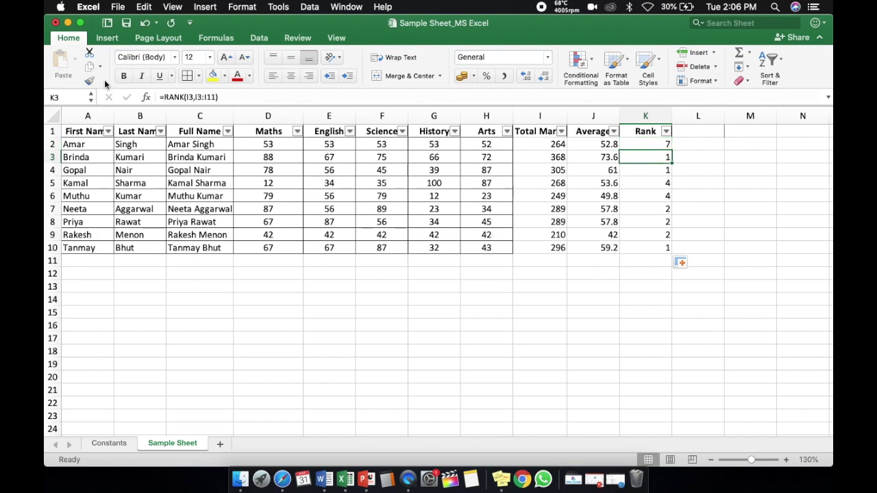
{"action": "left_click", "coordinate": [541, 159]}
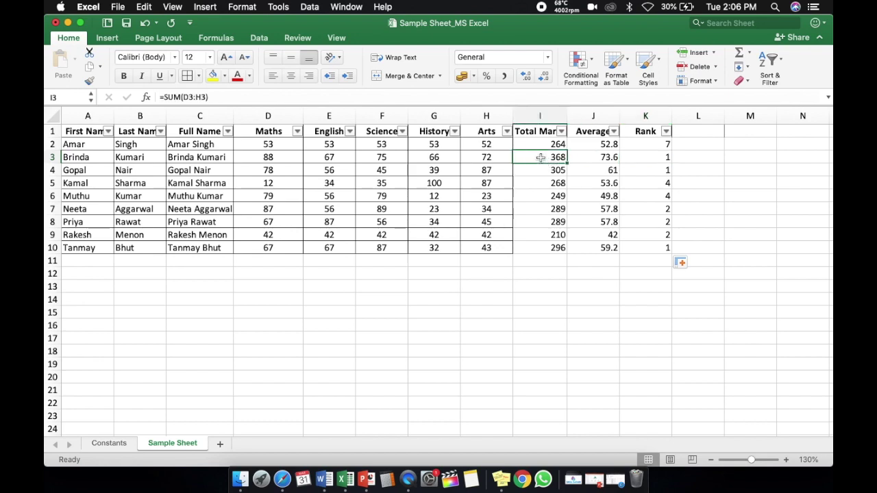
{"action": "key", "text": "shift+Down"}
{"action": "key", "text": "shift+Down"}
{"action": "key", "text": "shift+Down"}
{"action": "key", "text": "shift+Down"}
{"action": "key", "text": "shift+Down"}
{"action": "key", "text": "shift+Down"}
{"action": "key", "text": "shift+Down"}
{"action": "key", "text": "shift+Down"}
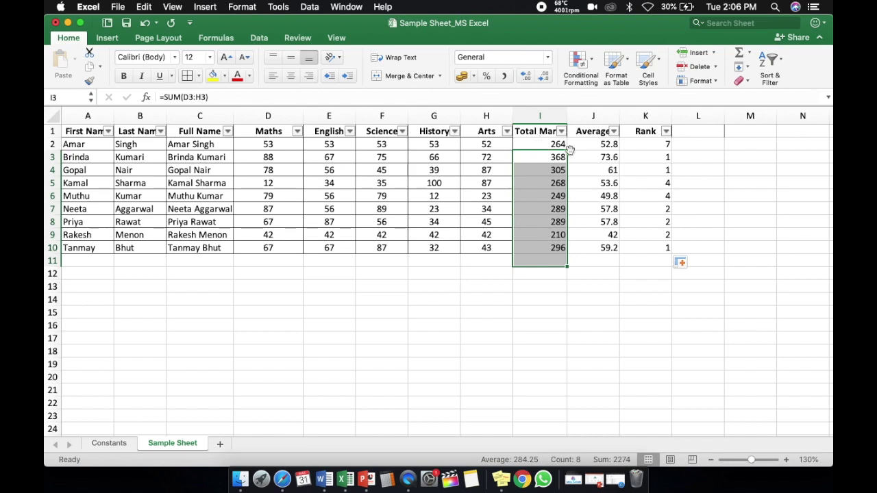
Examine the rank formula in K4, selecting the Total Marks cells I4:I10 that it references
{"action": "left_click", "coordinate": [651, 170]}
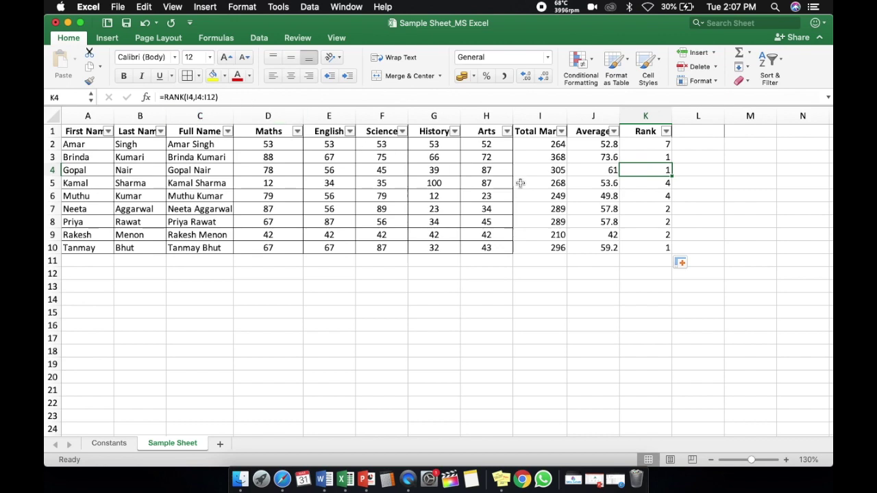
{"action": "key", "text": "Left"}
{"action": "key", "text": "Left"}
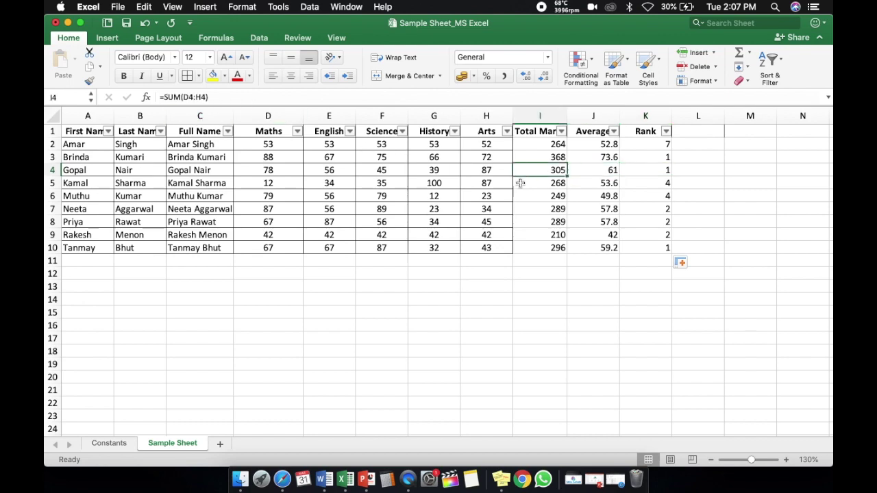
{"action": "key", "text": "shift+Down"}
{"action": "key", "text": "shift+Down"}
{"action": "key", "text": "shift+Down"}
{"action": "key", "text": "shift+Down"}
{"action": "key", "text": "shift+Down"}
{"action": "key", "text": "shift+Down"}
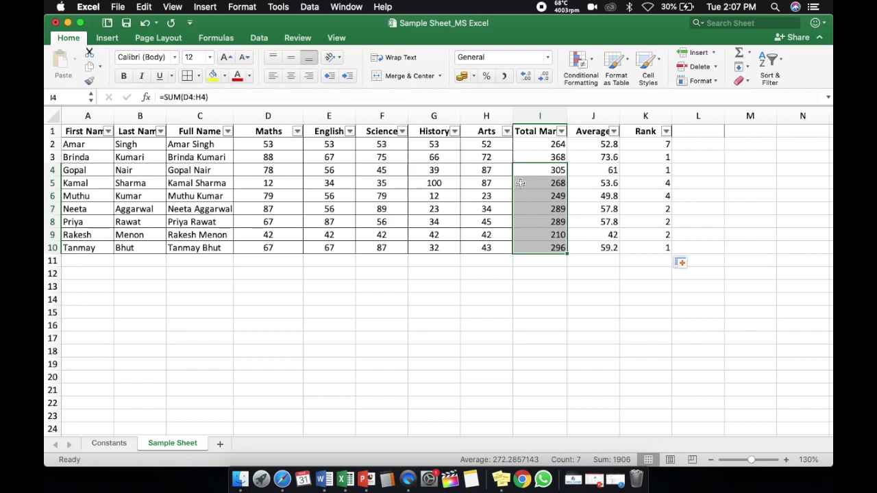
{"action": "key", "text": "Right"}
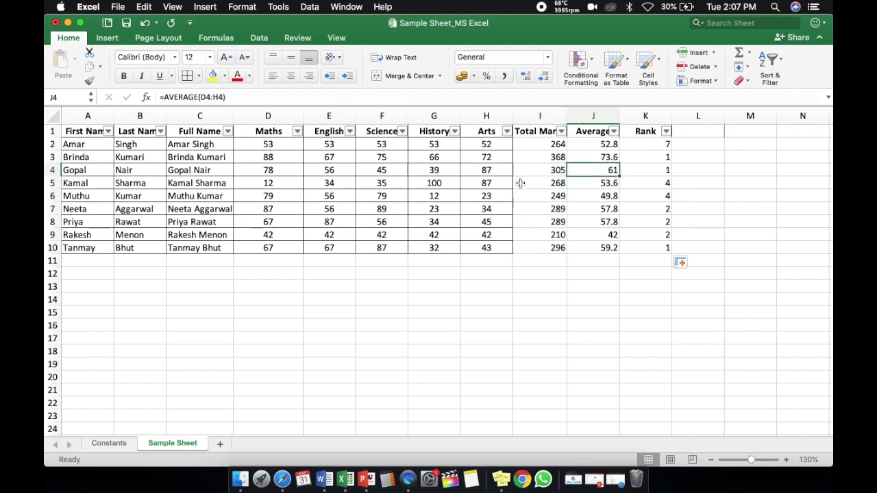
Examine the rank formula in K5, selecting the range I5:I13 that it references
{"action": "key", "text": "Right"}
{"action": "key", "text": "Down"}
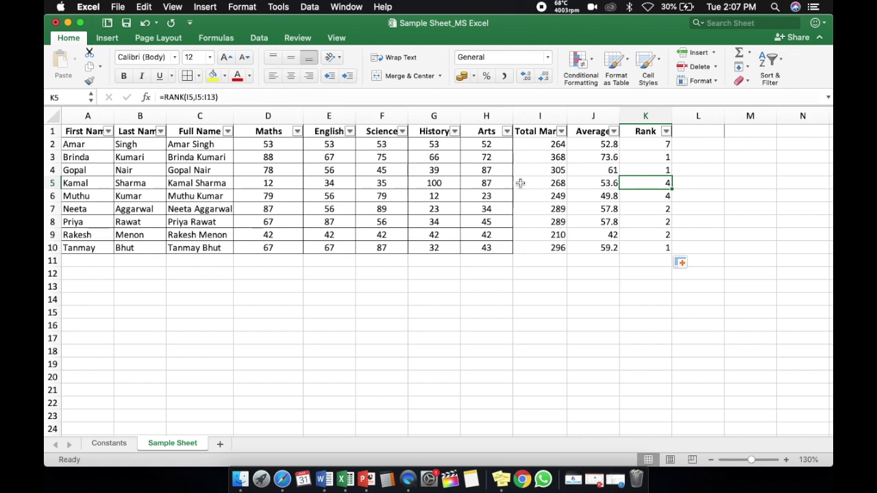
{"action": "key", "text": "Left"}
{"action": "key", "text": "Left"}
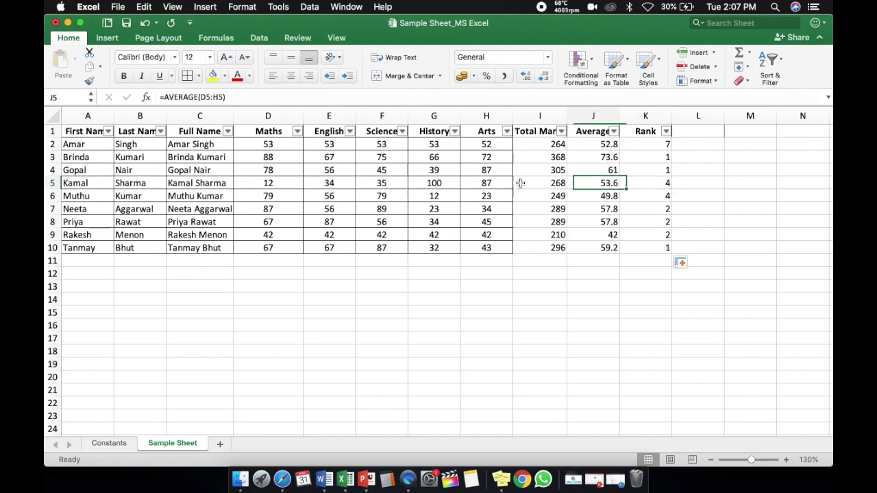
{"action": "key", "text": "shift+Down"}
{"action": "key", "text": "shift+Down"}
{"action": "key", "text": "shift+Down"}
{"action": "key", "text": "shift+Down"}
{"action": "key", "text": "shift+Down"}
{"action": "key", "text": "shift+Down"}
{"action": "key", "text": "shift+Down"}
{"action": "key", "text": "shift+Down"}
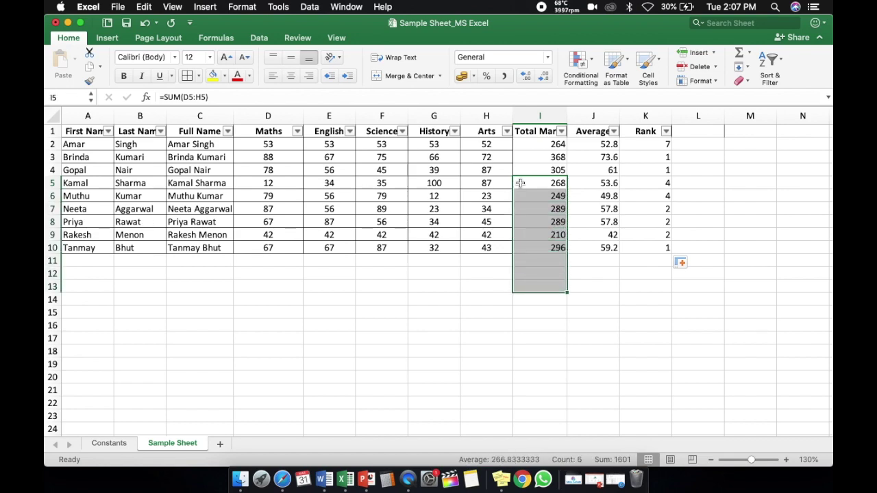
Make the reference range in the K2 rank formula absolute, so it reads =RANK(I2,$I$2:$I$10)
{"action": "key", "text": "Up"}
{"action": "key", "text": "Up"}
{"action": "key", "text": "Up"}
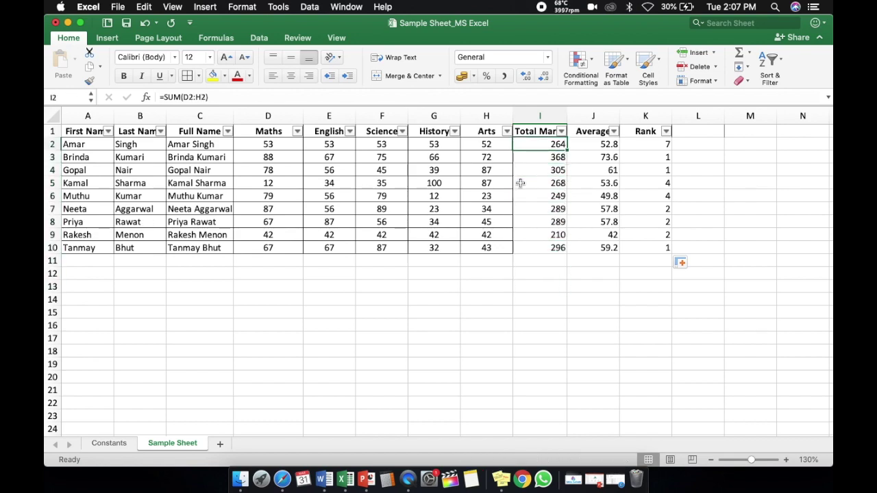
{"action": "key", "text": "Right"}
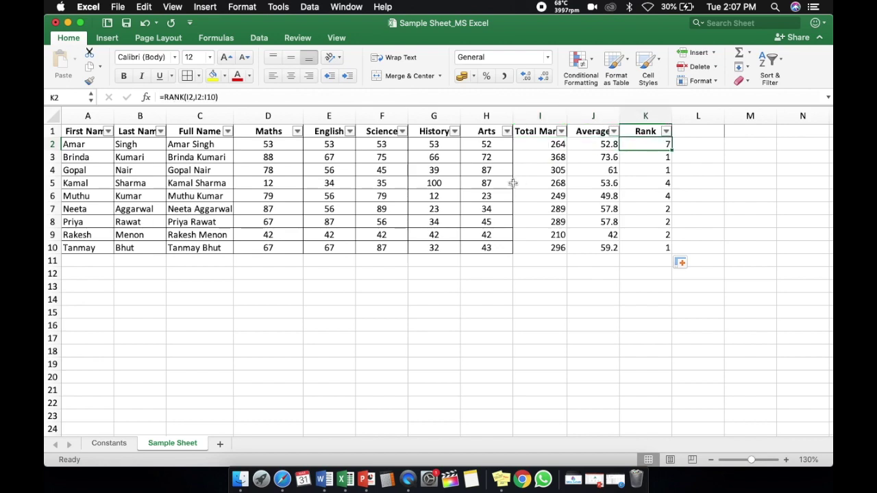
{"action": "left_click", "coordinate": [198, 96]}
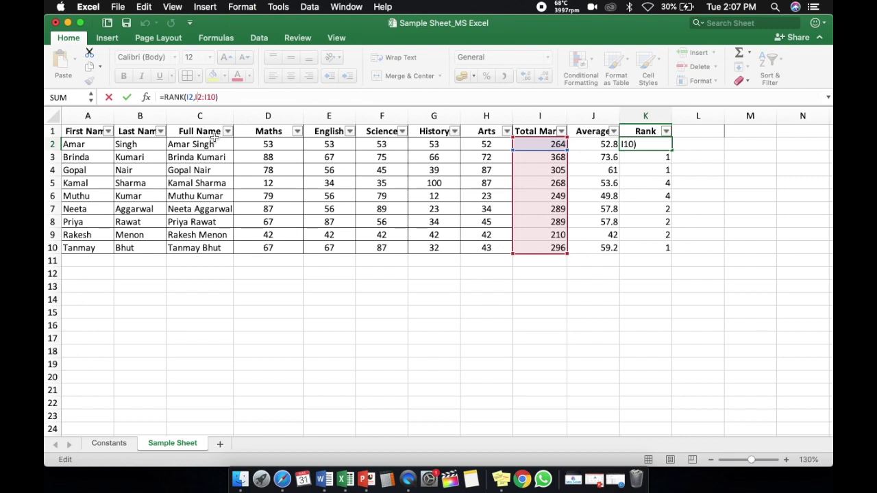
{"action": "key", "text": "Left"}
{"action": "type", "text": "$I"}
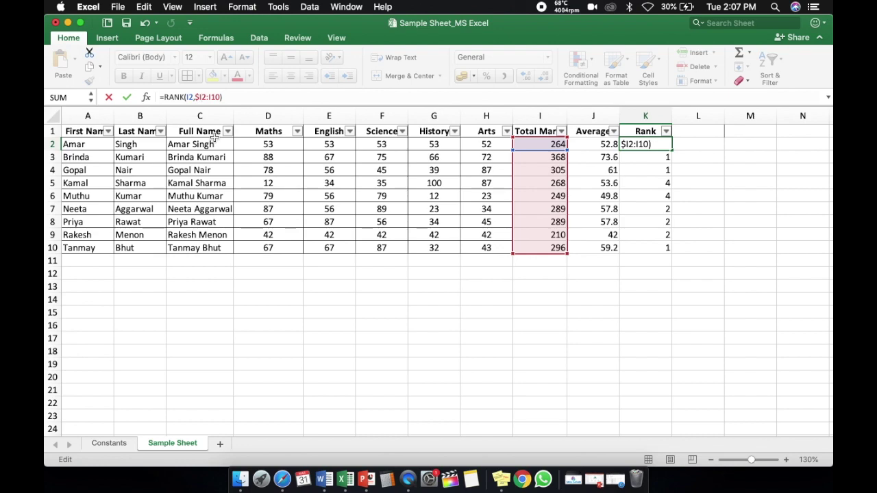
{"action": "type", "text": "$2:$"}
{"action": "key", "text": "Left"}
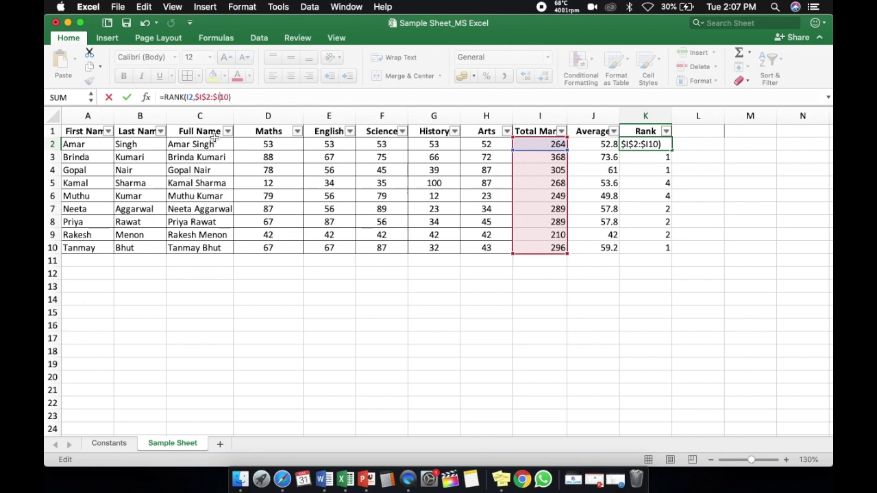
{"action": "type", "text": "$"}
{"action": "key", "text": "Return"}
{"action": "key", "text": "Up"}
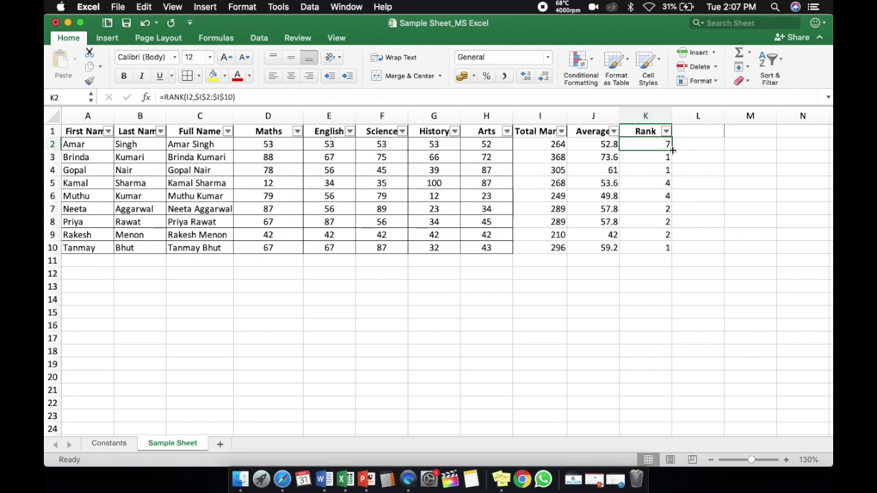
Copy the K2 formula with the absolute range down to K3:K10
{"action": "left_click_drag", "start_coordinate": [672, 148], "coordinate": [670, 248]}
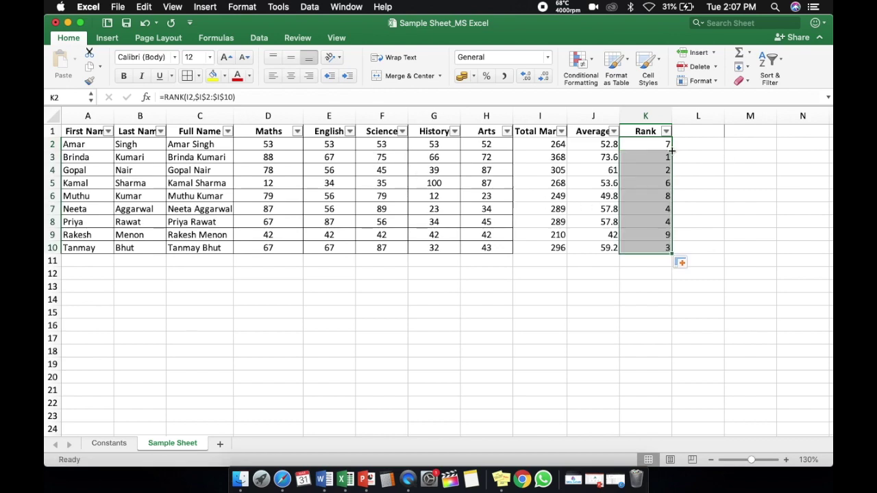
{"action": "left_click", "coordinate": [703, 173]}
Examine the copied formulas in the Rank column, from K3 down to K9 and back up
{"action": "key", "text": "Up"}
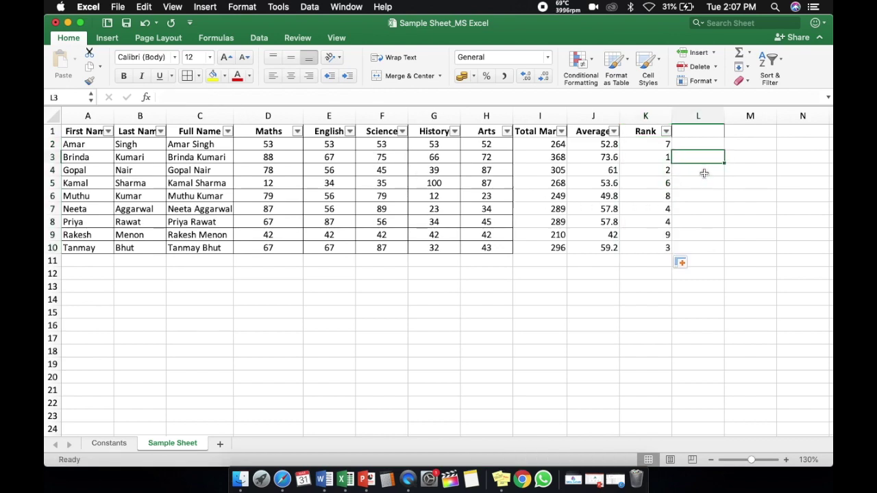
{"action": "key", "text": "Left"}
{"action": "key", "text": "Down"}
{"action": "key", "text": "Down"}
{"action": "key", "text": "Down"}
{"action": "key", "text": "Down"}
{"action": "key", "text": "Down"}
{"action": "key", "text": "Down"}
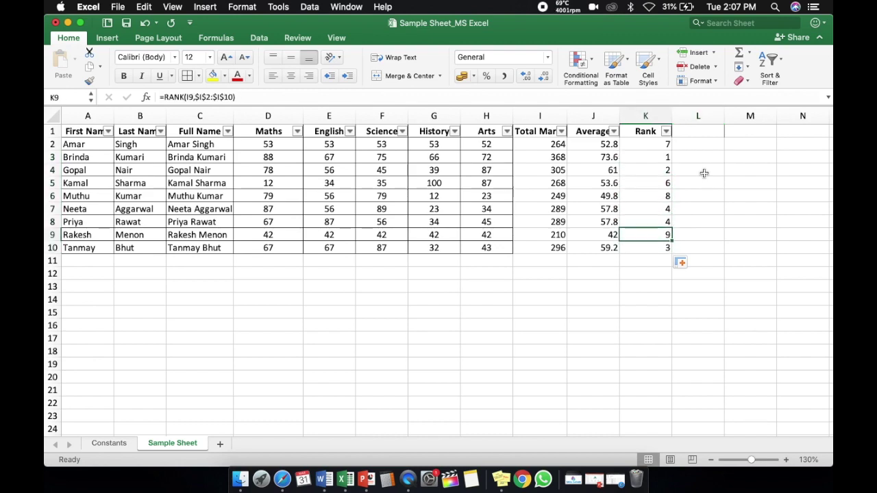
{"action": "key", "text": "Up"}
{"action": "key", "text": "Up"}
{"action": "key", "text": "Up"}
{"action": "key", "text": "Up"}
{"action": "key", "text": "Up"}
{"action": "key", "text": "Up"}
{"action": "key", "text": "Up"}
{"action": "key", "text": "Down"}
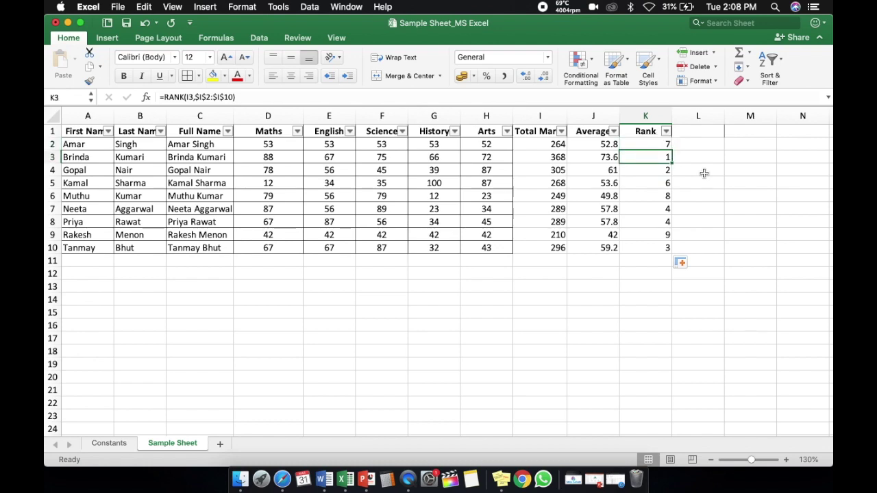
Compare the total marks in I3 and I4 with the ranks calculated in K3 and K4
{"action": "key", "text": "Left"}
{"action": "key", "text": "Left"}
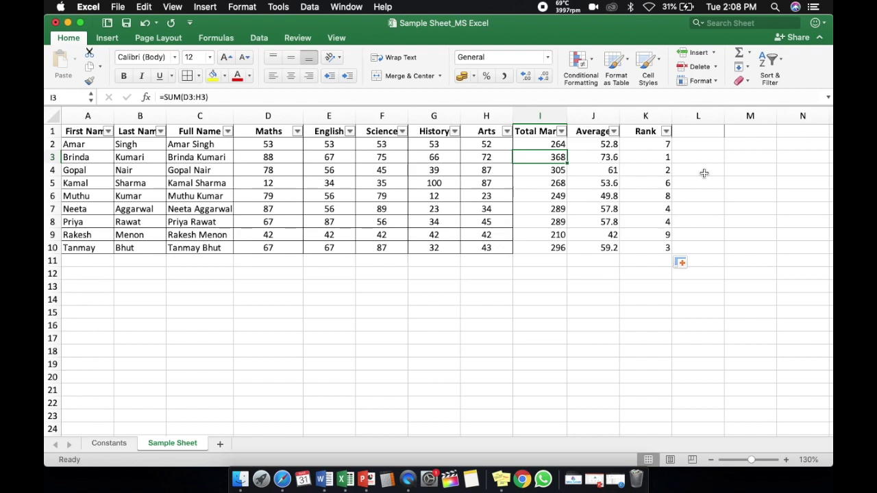
{"action": "key", "text": "Right"}
{"action": "key", "text": "Right"}
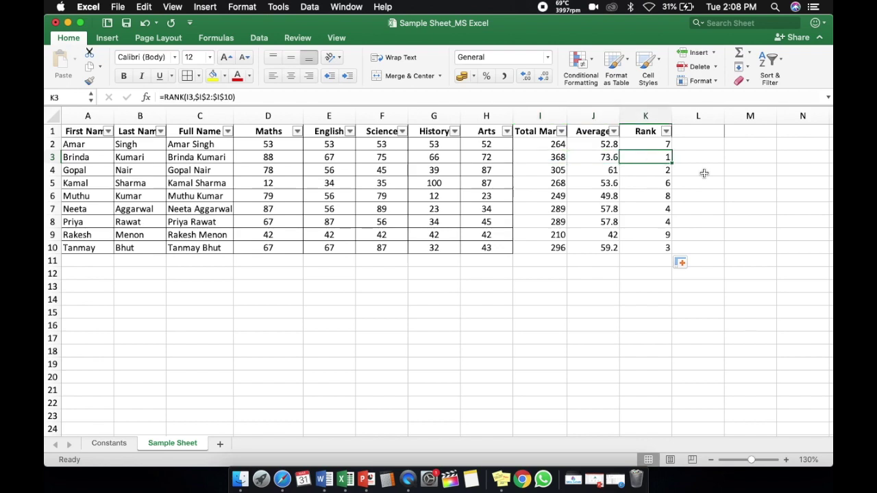
{"action": "key", "text": "Down"}
{"action": "key", "text": "Down"}
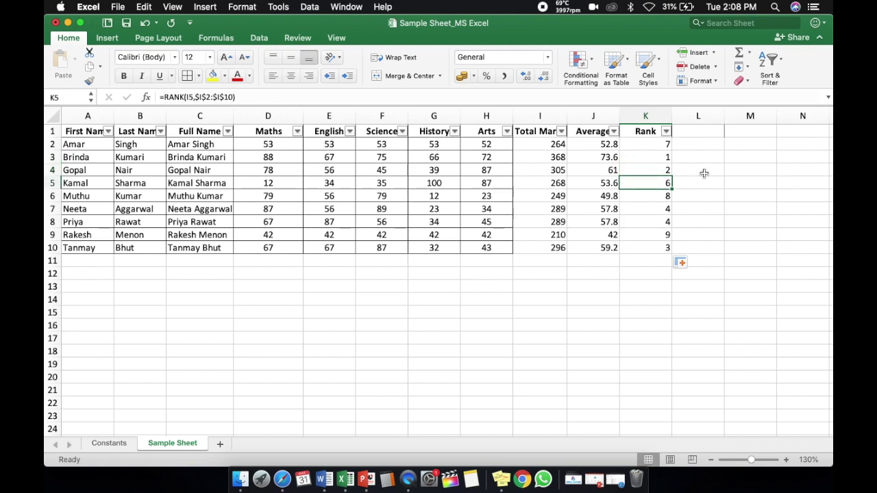
{"action": "key", "text": "Up"}
{"action": "key", "text": "Left"}
{"action": "key", "text": "Left"}
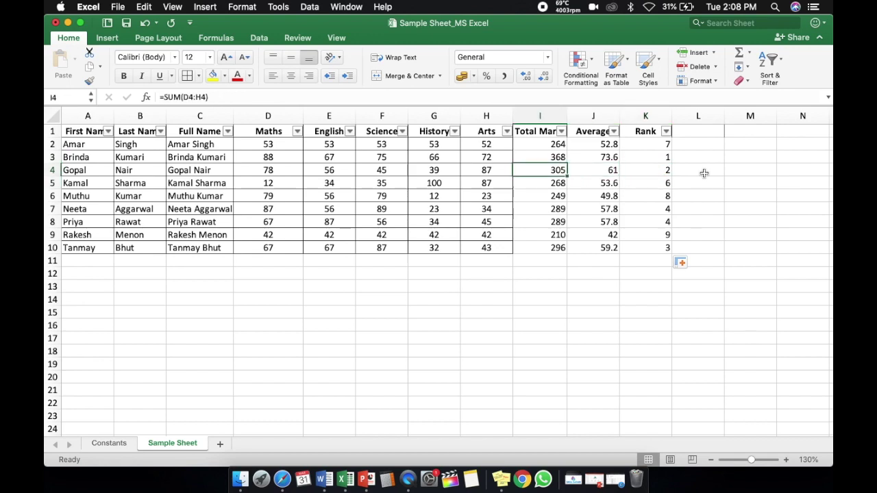
{"action": "key", "text": "Right"}
{"action": "key", "text": "Right"}
{"action": "key", "text": "Down"}
{"action": "key", "text": "Down"}
{"action": "key", "text": "Down"}
{"action": "key", "text": "Down"}
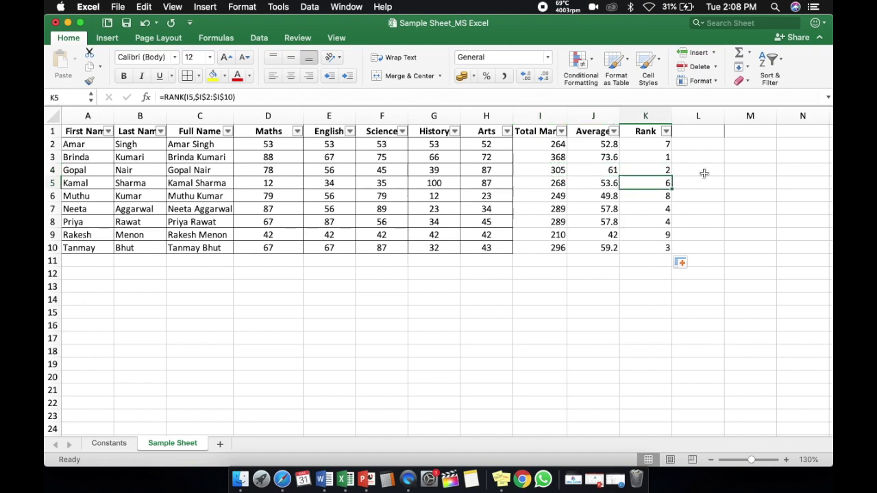
Check the ranks of the remaining students in rows 5 to 10 against their marks
{"action": "key", "text": "Down"}
{"action": "key", "text": "Down"}
{"action": "key", "text": "Left"}
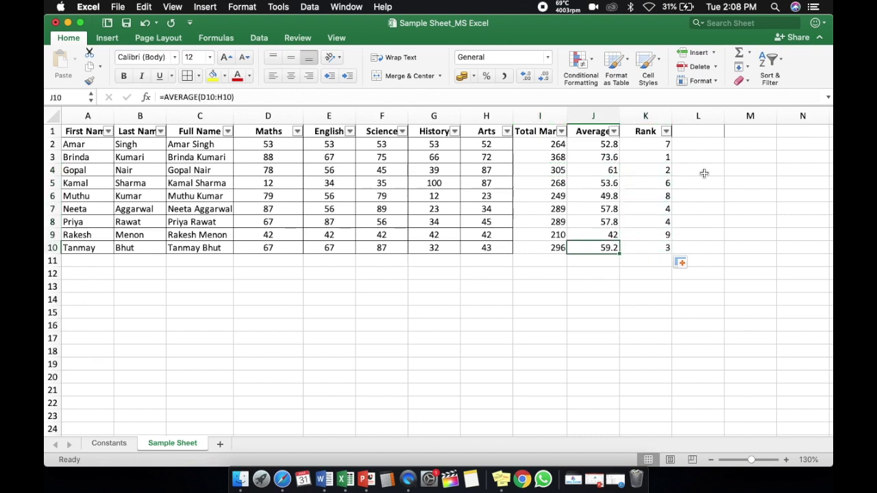
{"action": "key", "text": "Up"}
{"action": "key", "text": "Up"}
{"action": "key", "text": "Up"}
{"action": "key", "text": "Up"}
{"action": "key", "text": "Up"}
{"action": "key", "text": "Right"}
{"action": "key", "text": "Down"}
{"action": "key", "text": "Down"}
{"action": "key", "text": "Down"}
{"action": "key", "text": "Down"}
{"action": "key", "text": "Down"}
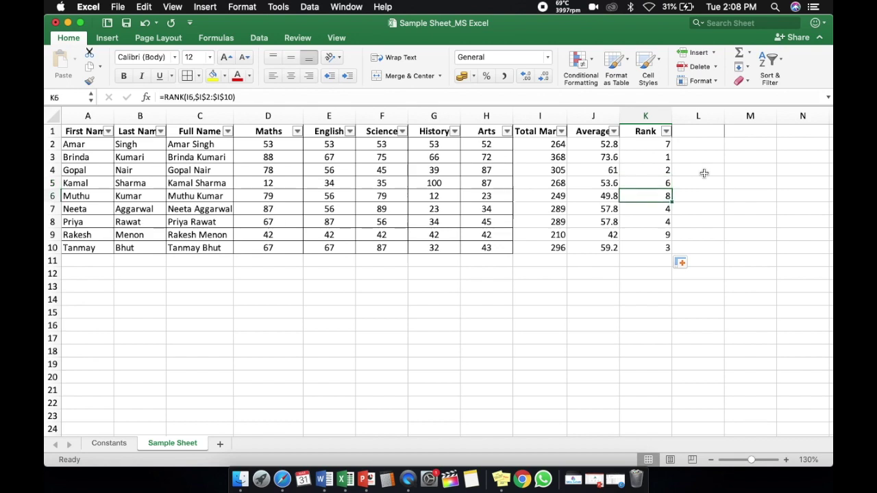
{"action": "key", "text": "Up"}
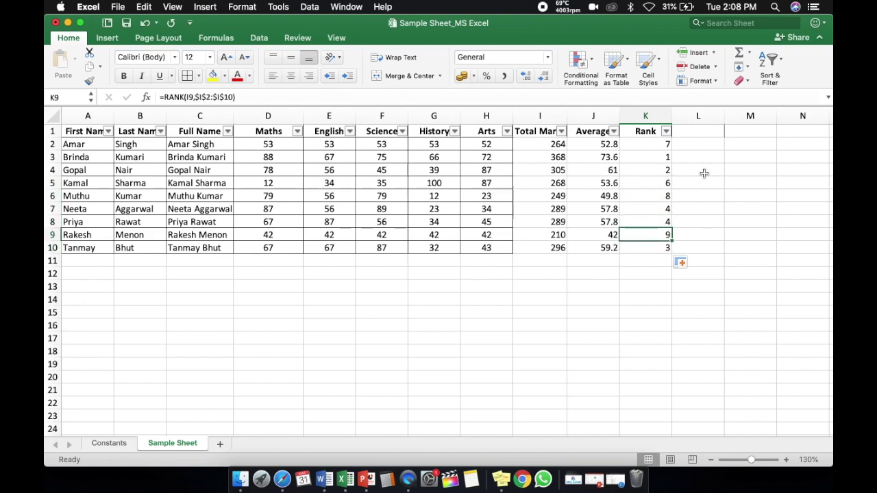
{"action": "key", "text": "Down"}
{"action": "key", "text": "Up"}
{"action": "key", "text": "Up"}
{"action": "key", "text": "Up"}
{"action": "key", "text": "Up"}
Save the workbook
{"action": "key", "text": "super+s"}
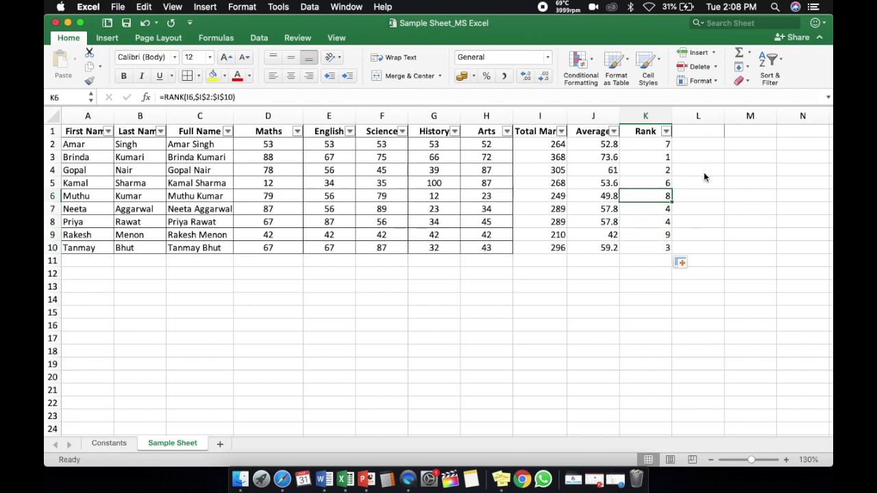
{"action": "key", "text": "Left"}
{"action": "key", "text": "Left"}
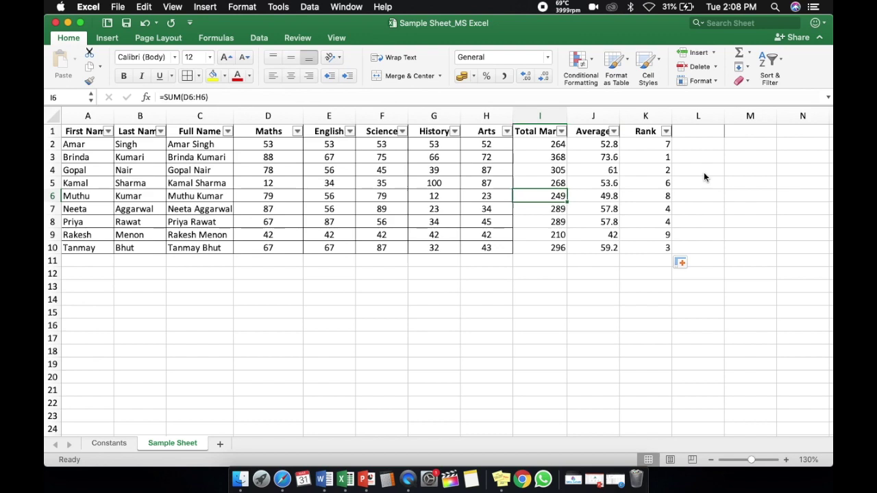
{"action": "key", "text": "Left"}
{"action": "key", "text": "Right"}
Switch to the Word task list and mark "Ranking of students" with "- Done"
{"action": "key", "text": "super+Tab"}
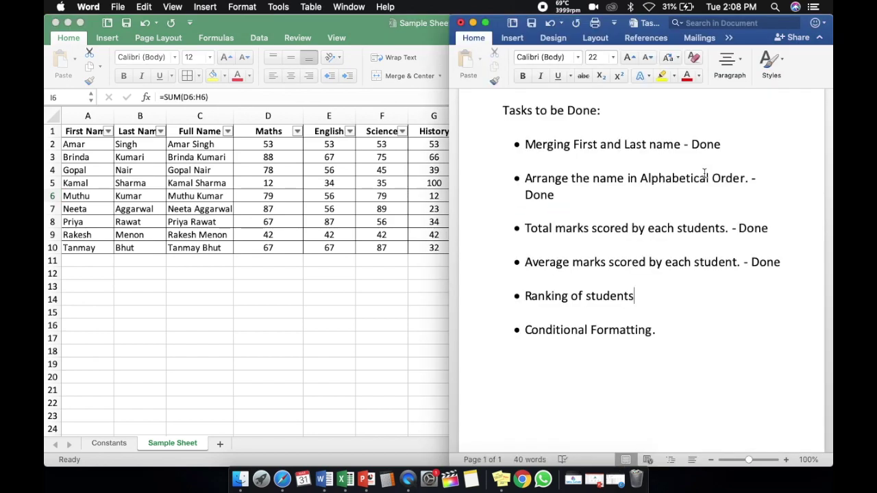
{"action": "type", "text": "- Done"}
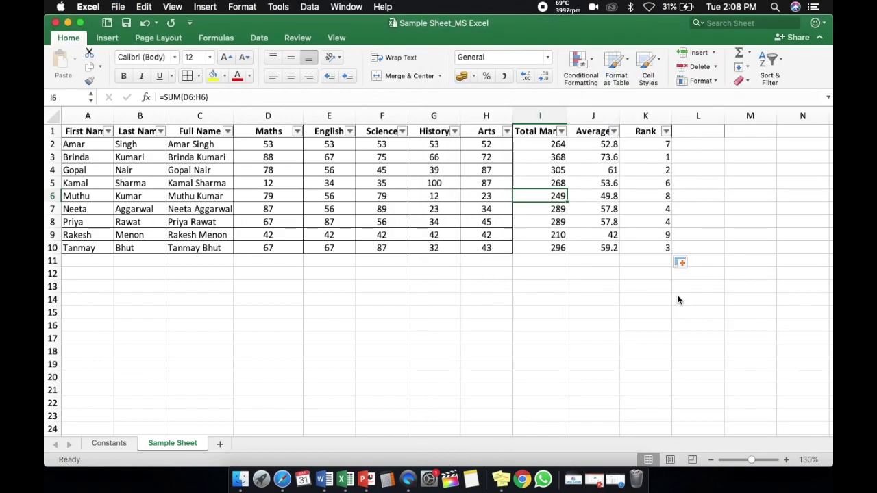
Apply all borders to the whole marks table A1:K10 in the Excel sheet
{"action": "key", "text": "Down"}
{"action": "key", "text": "Down"}
{"action": "key", "text": "Down"}
{"action": "key", "text": "Down"}
{"action": "key", "text": "Right"}
{"action": "key", "text": "Right"}
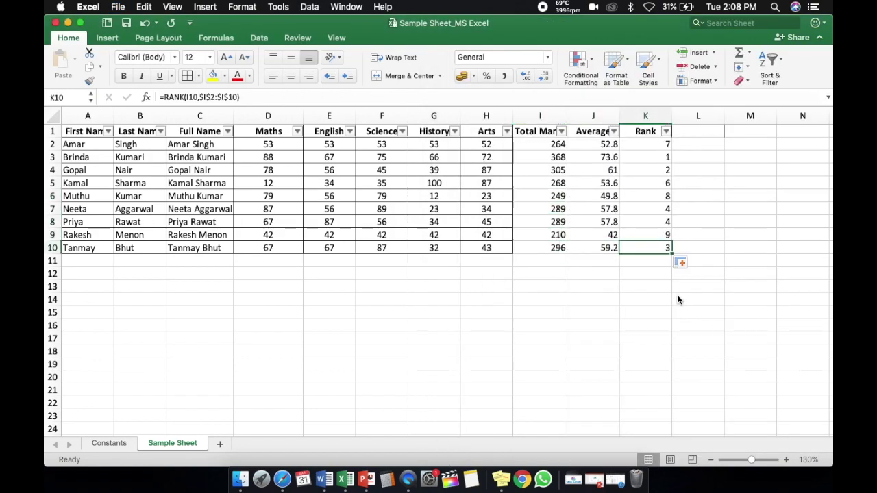
{"action": "key", "text": "shift+Up"}
{"action": "key", "text": "shift+Up"}
{"action": "key", "text": "shift+Up"}
{"action": "key", "text": "shift+Up"}
{"action": "key", "text": "shift+Up"}
{"action": "key", "text": "shift+Up"}
{"action": "key", "text": "shift+Up"}
{"action": "key", "text": "shift+Up"}
{"action": "key", "text": "shift+Up"}
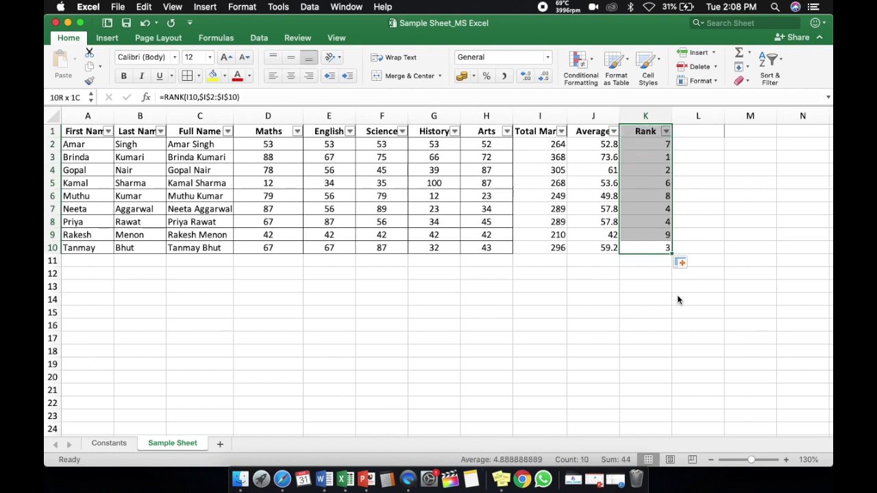
{"action": "key", "text": "shift+Left"}
{"action": "key", "text": "shift+Left"}
{"action": "key", "text": "shift+Left"}
{"action": "key", "text": "shift+Left"}
{"action": "key", "text": "shift+Left"}
{"action": "key", "text": "shift+Left"}
{"action": "key", "text": "shift+Left"}
{"action": "key", "text": "shift+Left"}
{"action": "key", "text": "shift+Left"}
{"action": "key", "text": "shift+Left"}
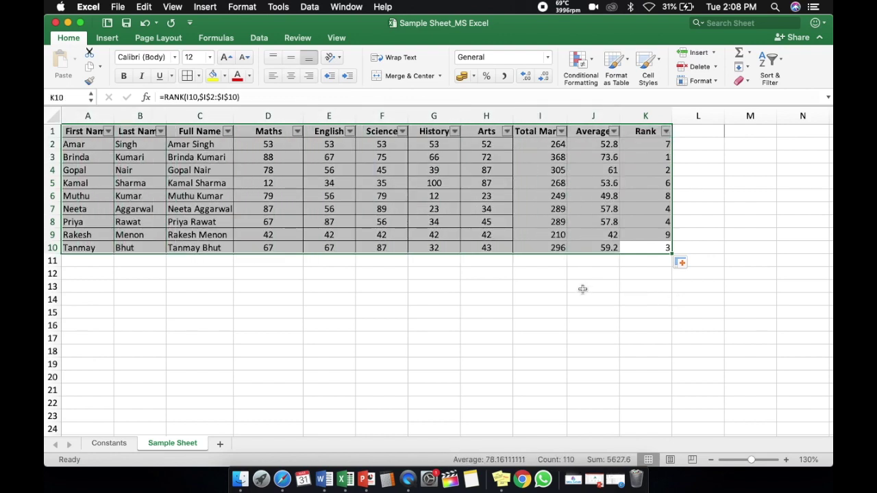
{"action": "left_click", "coordinate": [188, 76]}
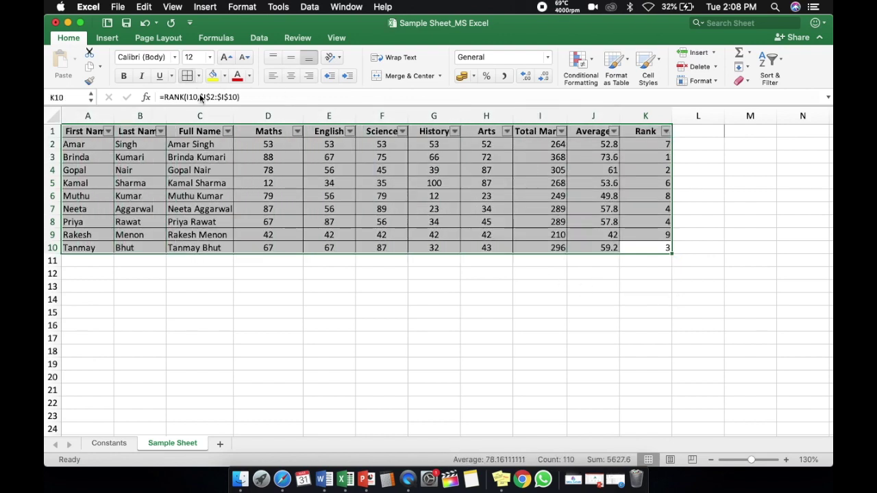
{"action": "left_click", "coordinate": [489, 333]}
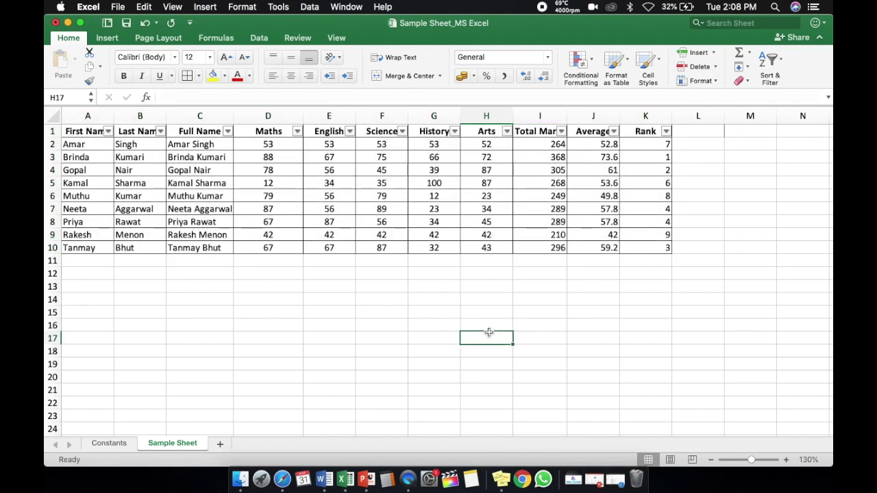
Switch to the Word task list to check the next task
{"action": "key", "text": "super+Tab"}
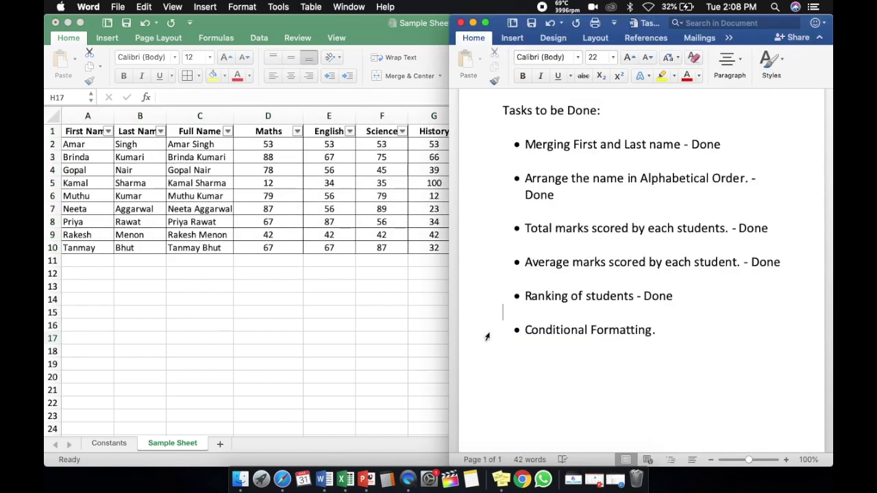